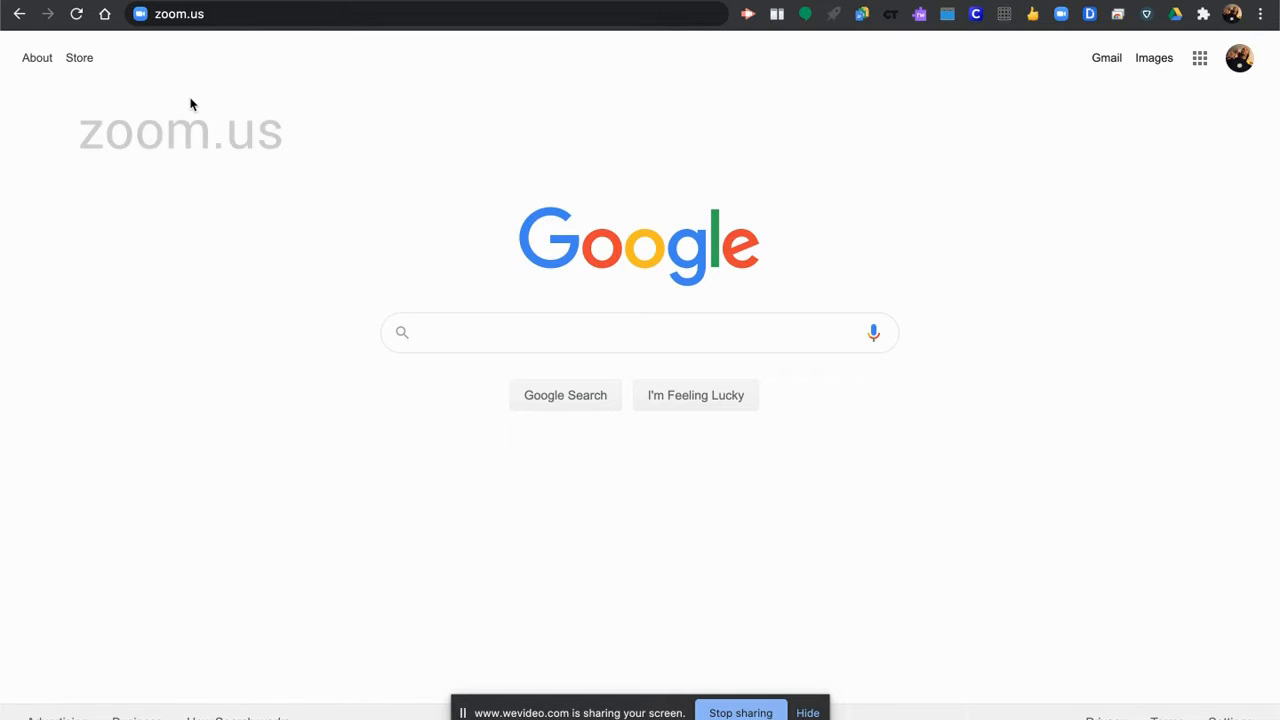
Open zoom.us and sign in with the first listed Google account
click(205, 15)
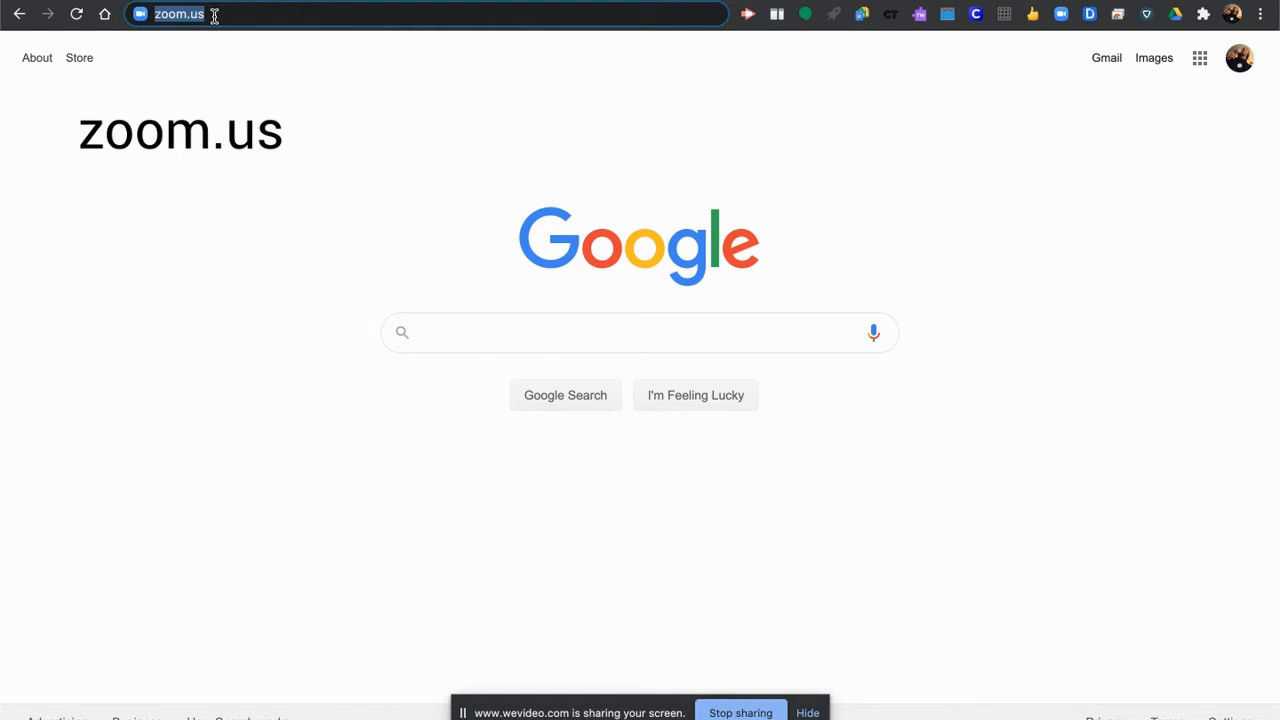
key(Return)
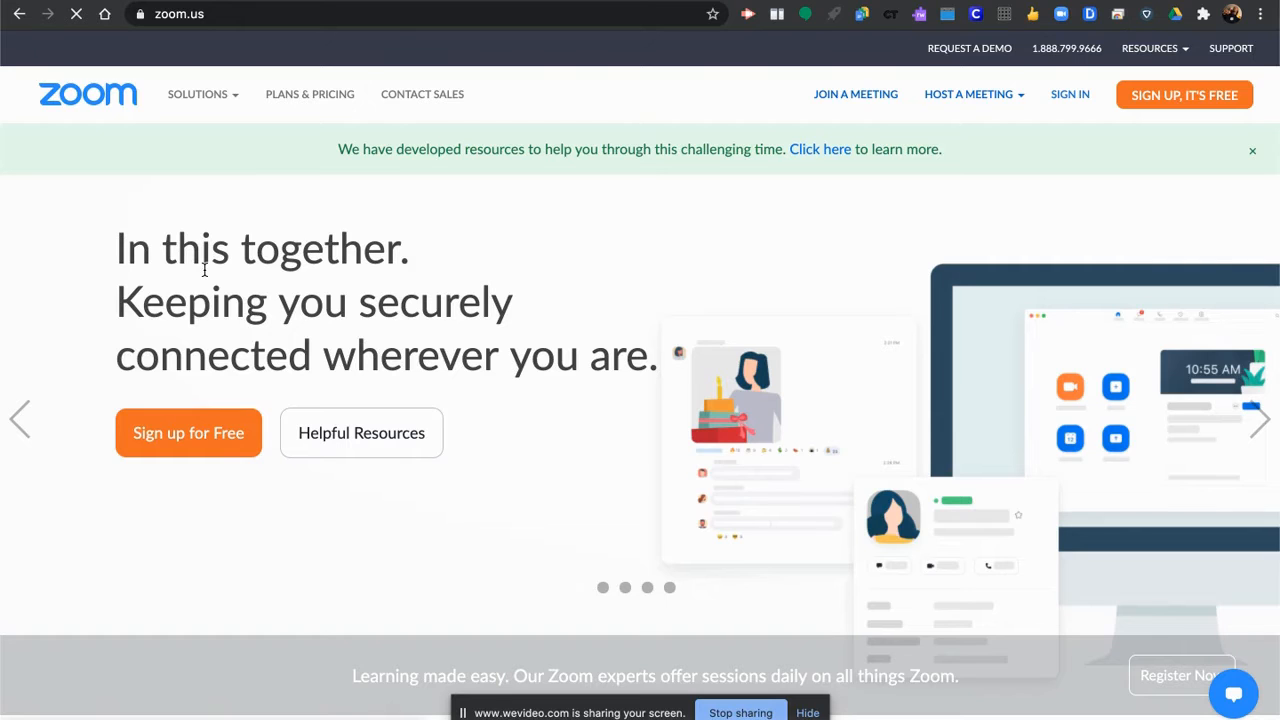
click(1066, 100)
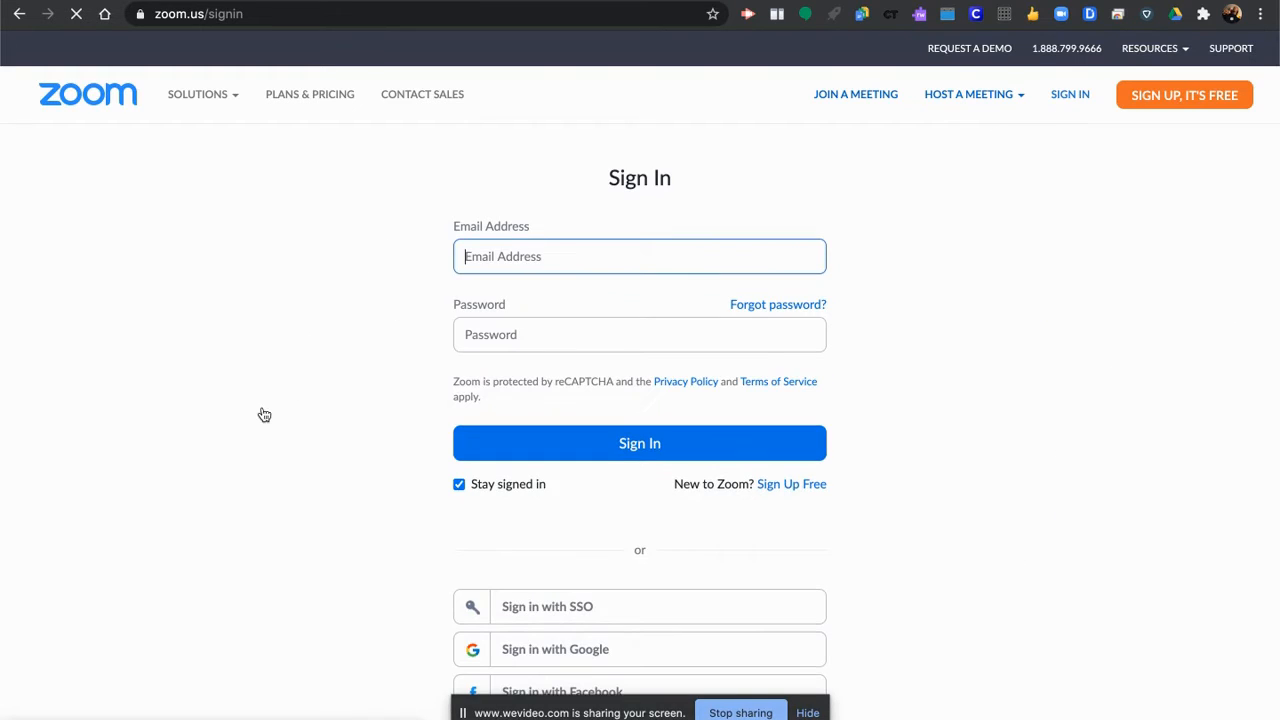
scroll(337, 498, down, 4)
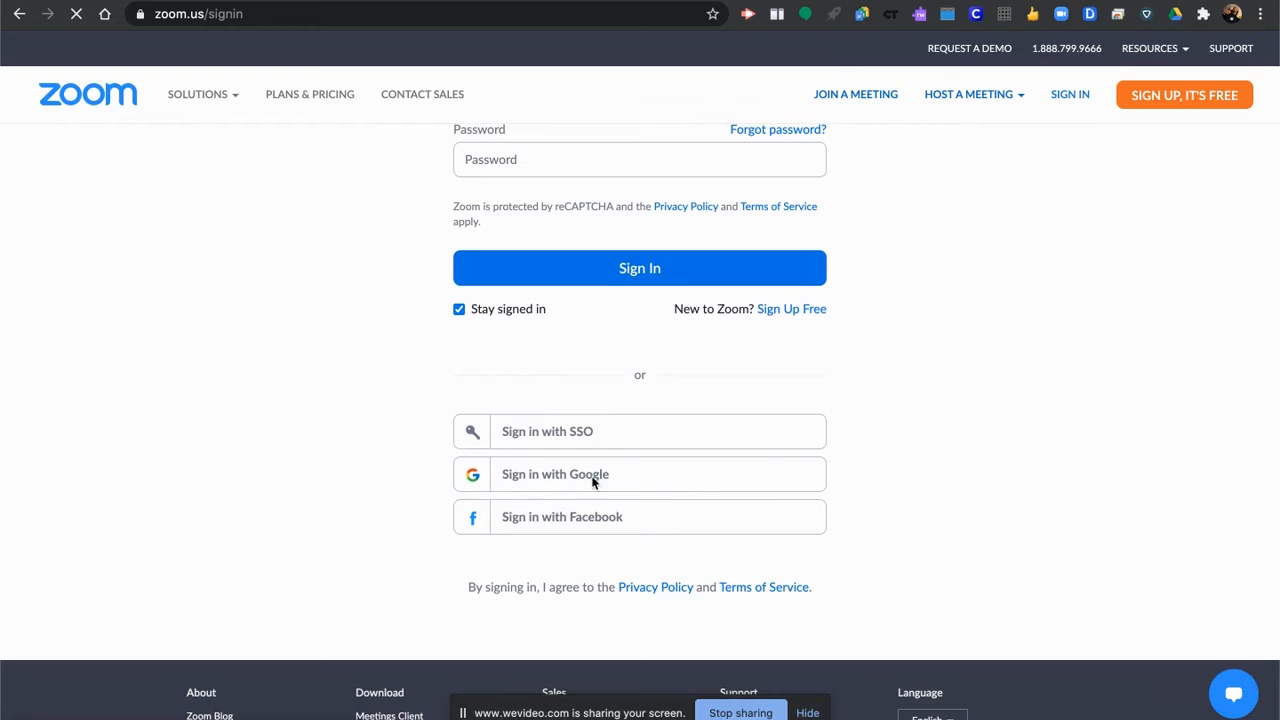
click(594, 482)
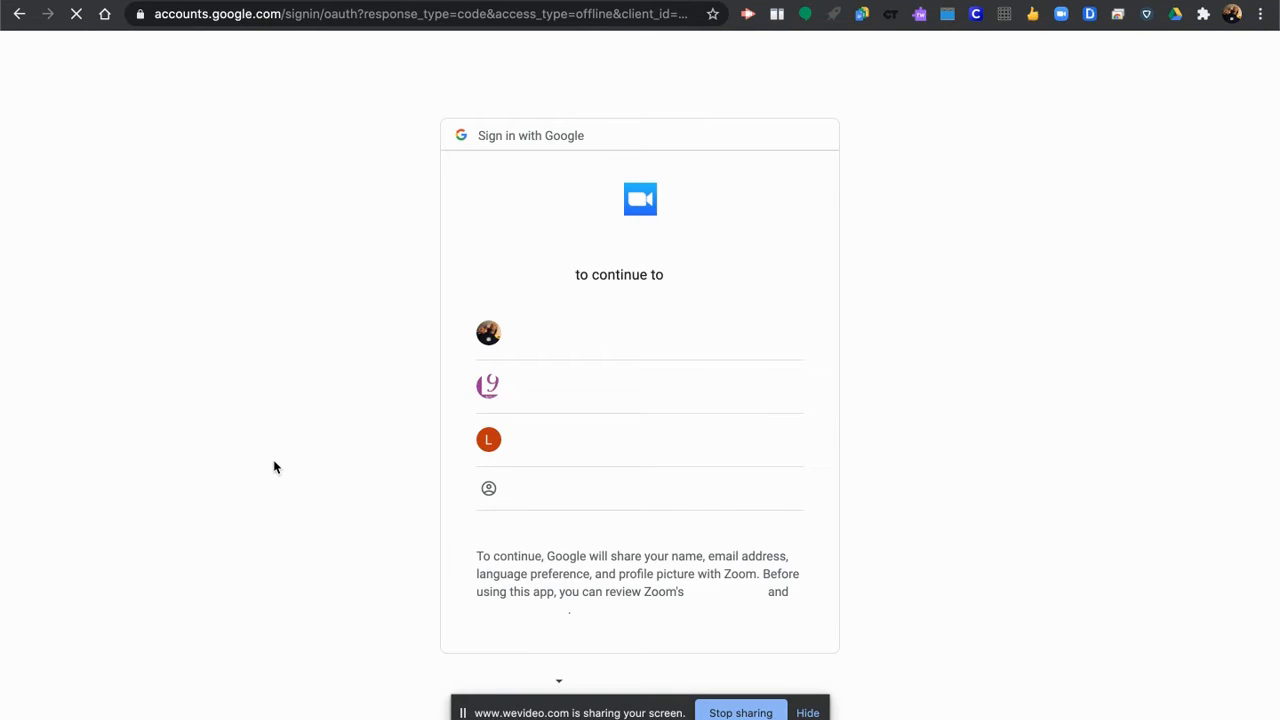
click(572, 333)
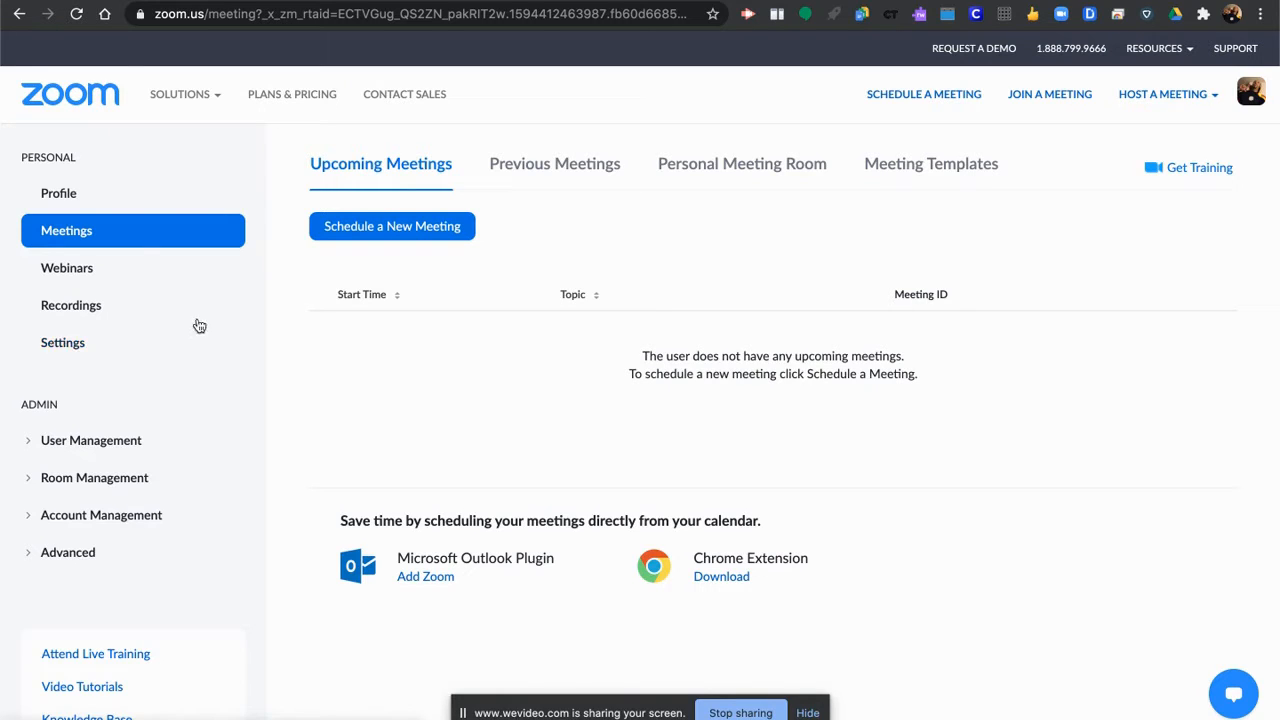
From the profile, start connecting Google as the calendar and contact service, with calendar event access and contact sync allowed
click(68, 197)
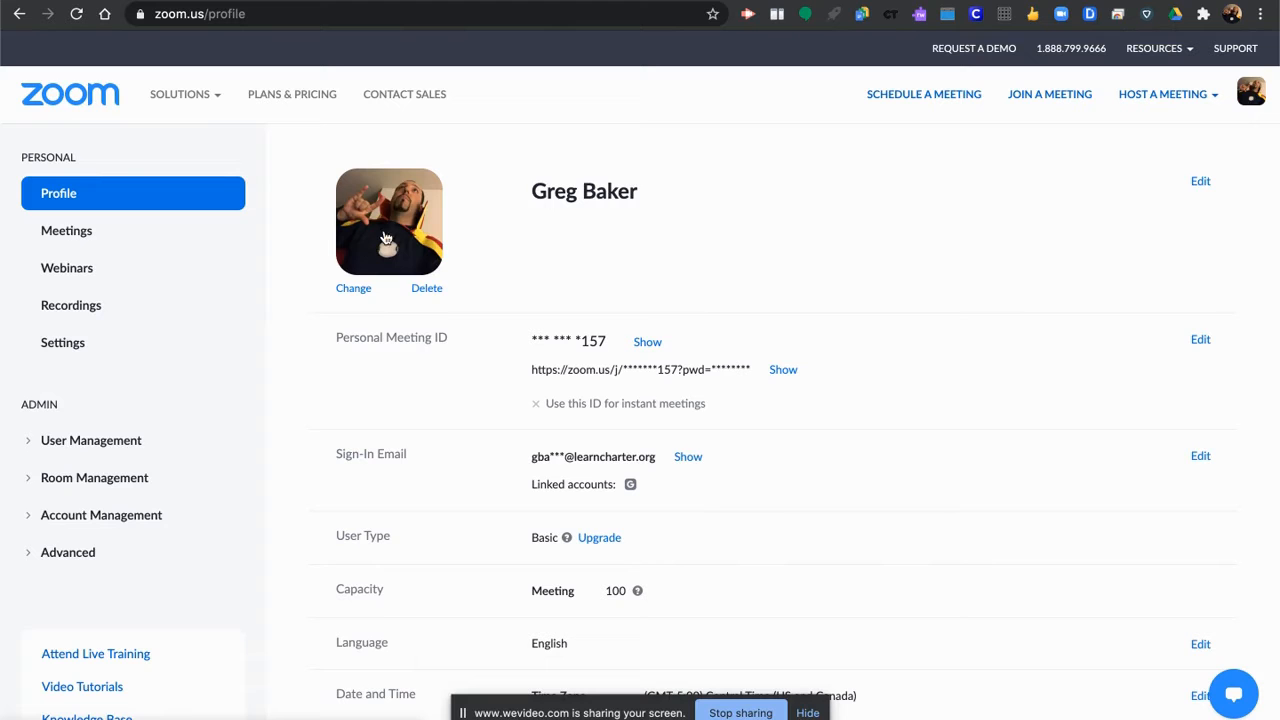
scroll(280, 355, down, 3)
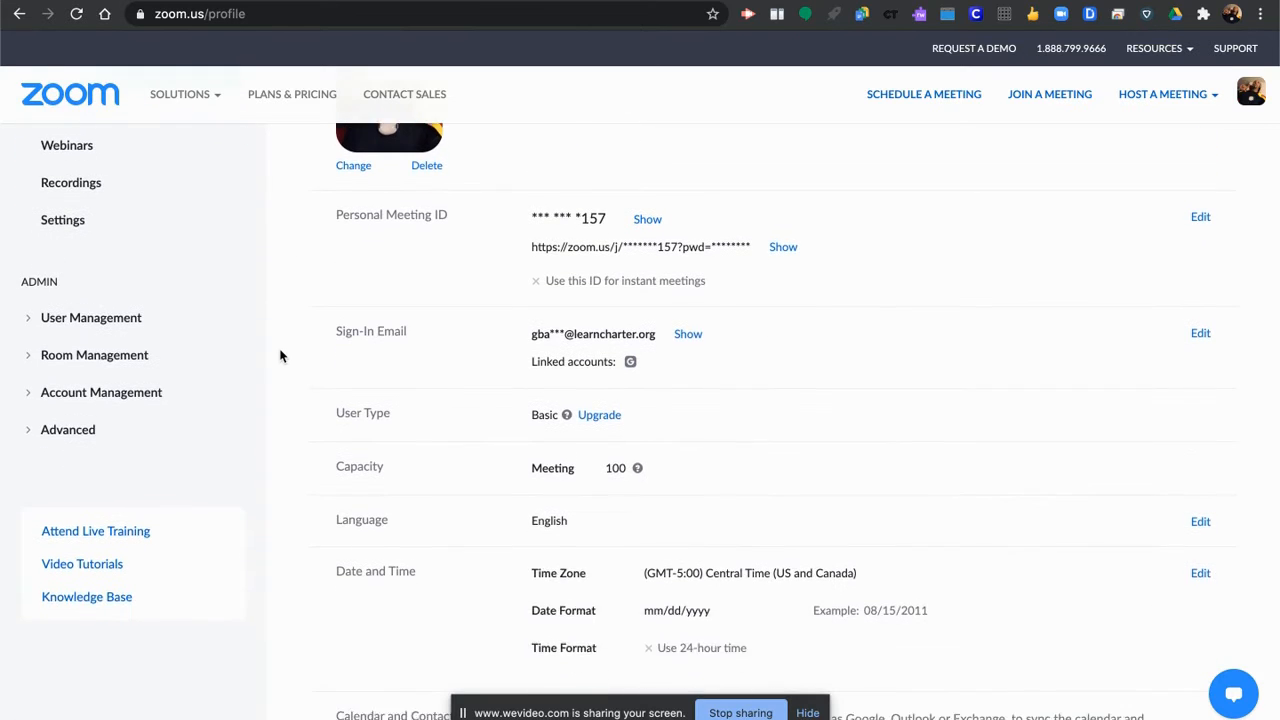
scroll(280, 355, down, 5)
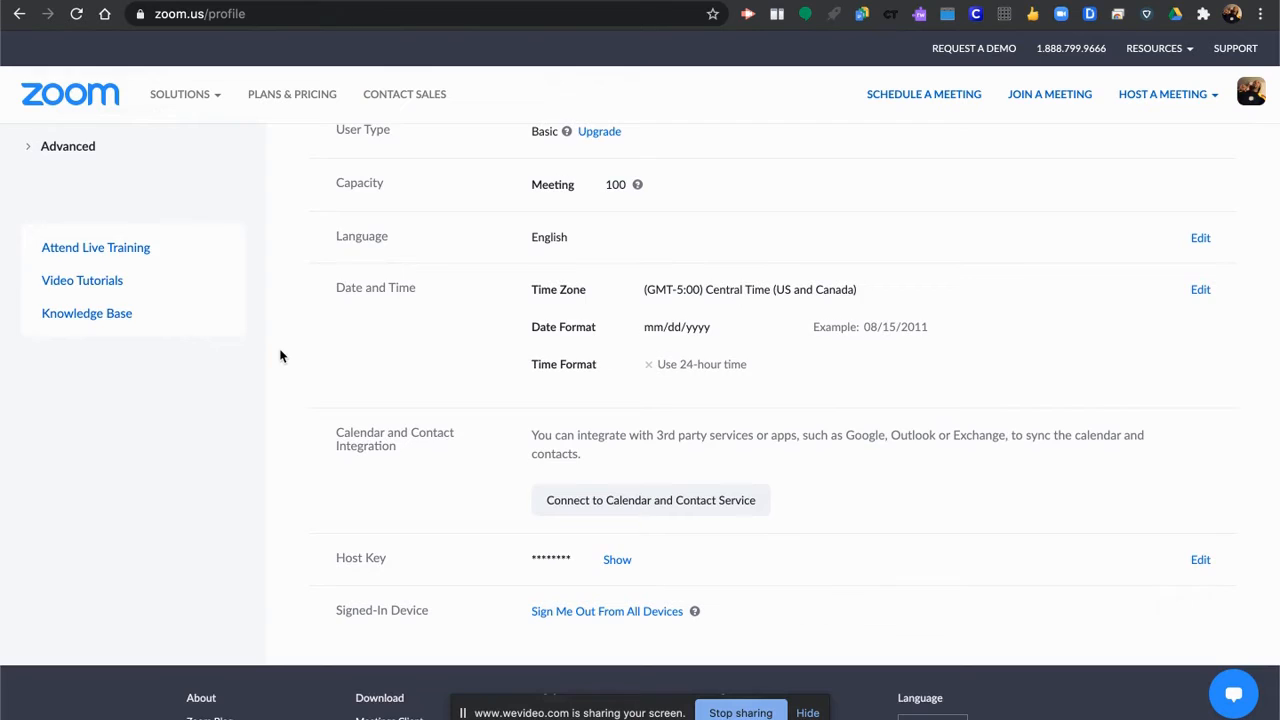
scroll(280, 355, down, 3)
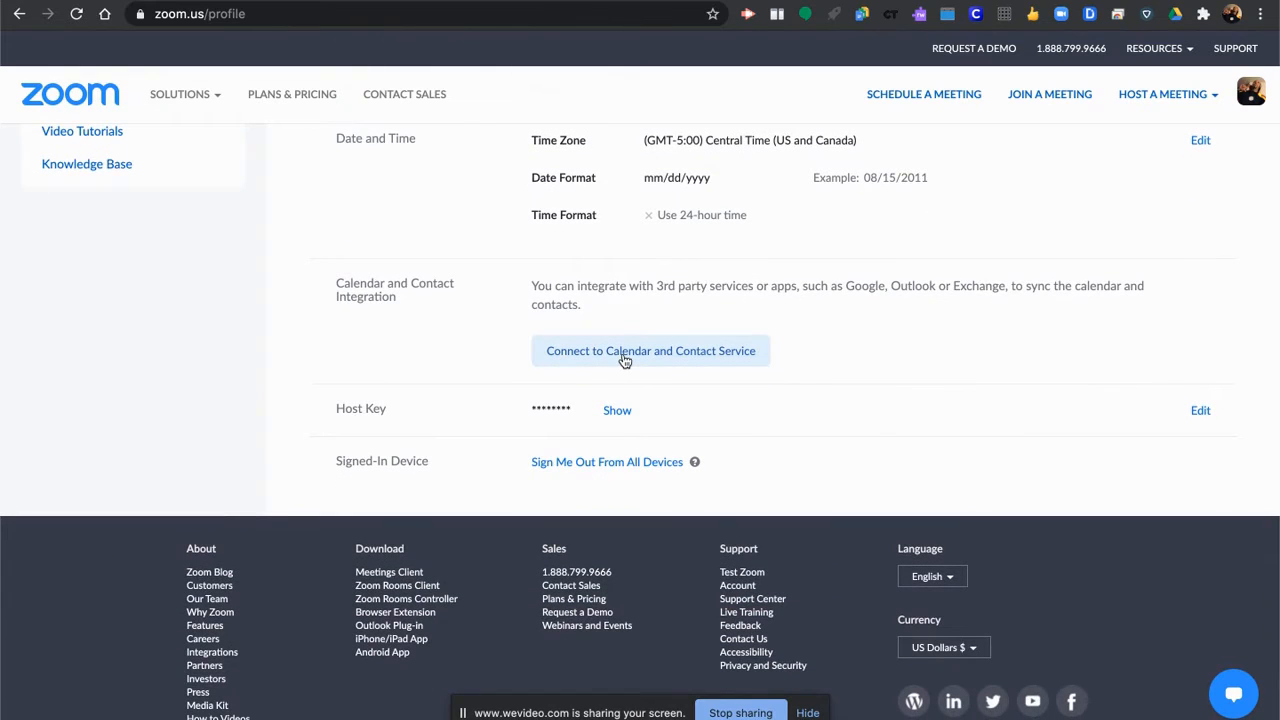
click(624, 352)
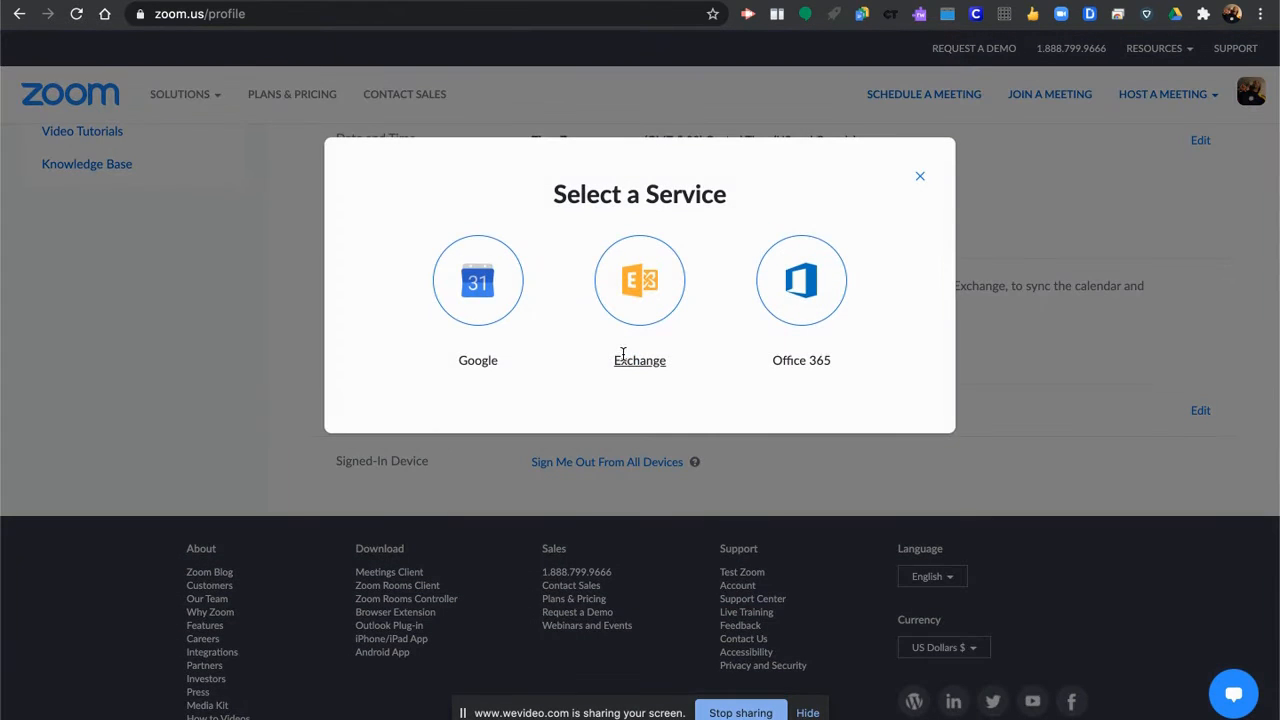
click(478, 285)
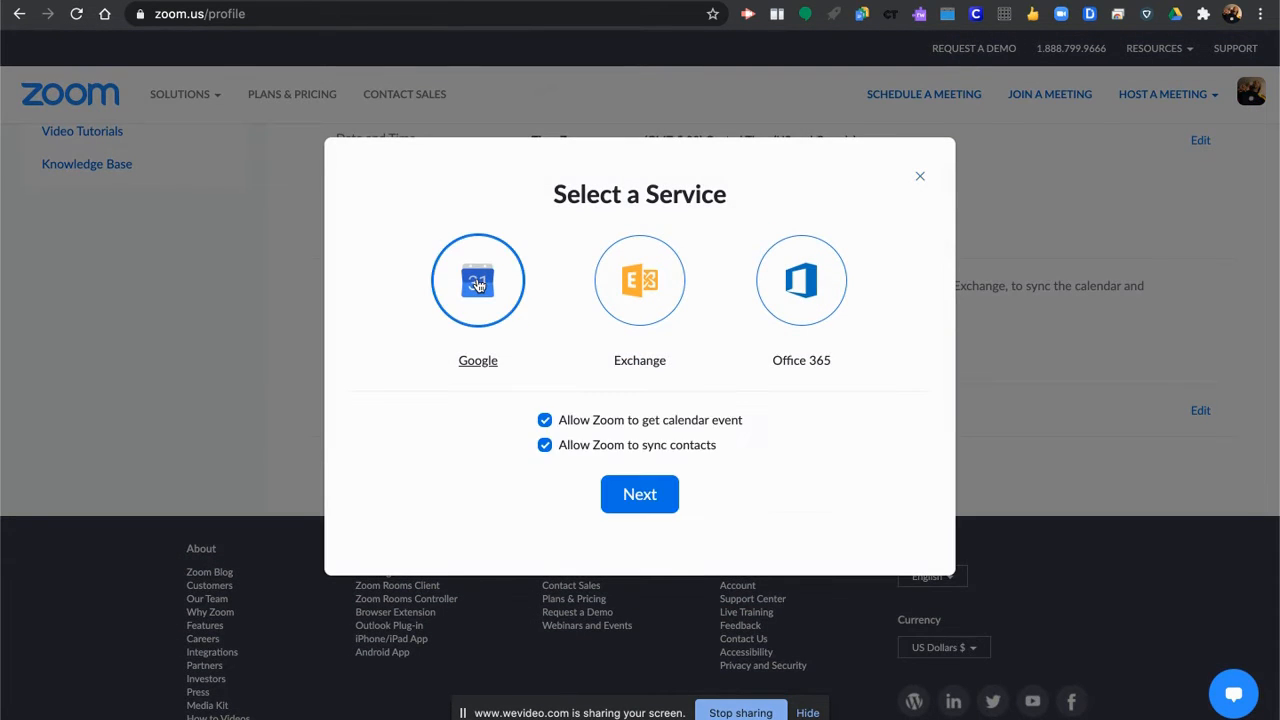
click(643, 497)
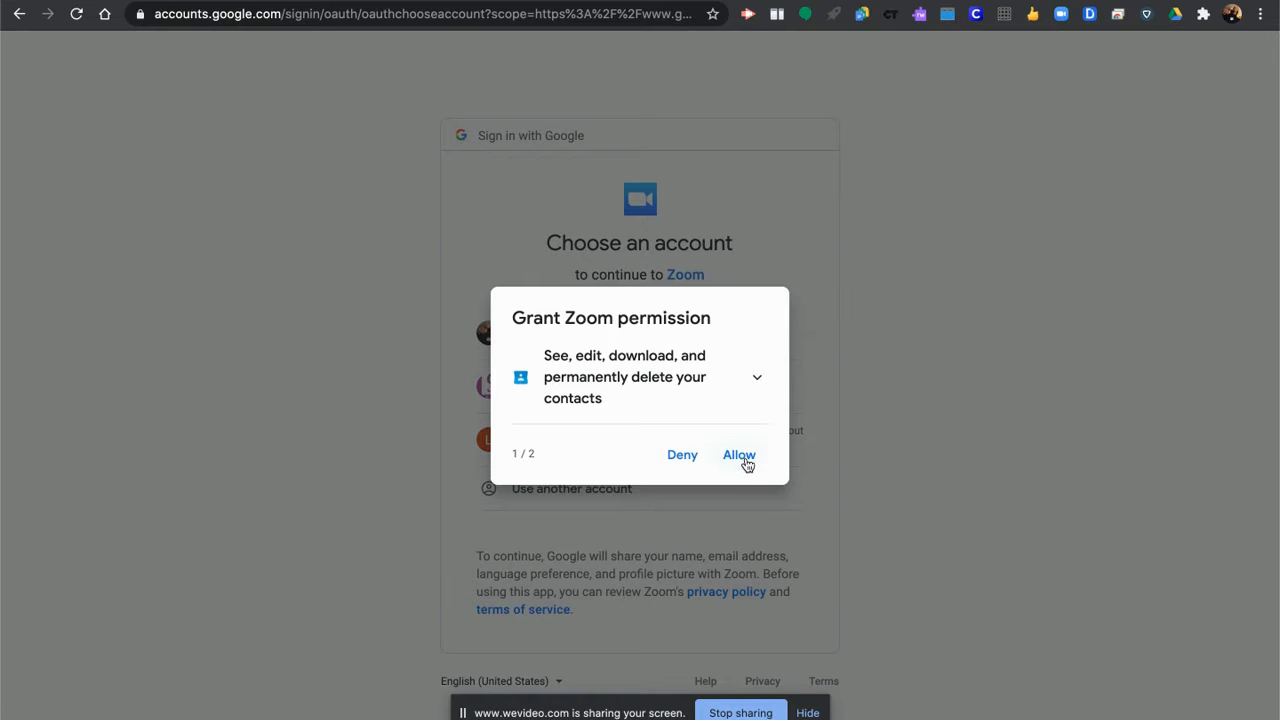
Grant Zoom permission to manage the Google contacts and view the calendars, and confirm both choices
click(740, 454)
click(733, 439)
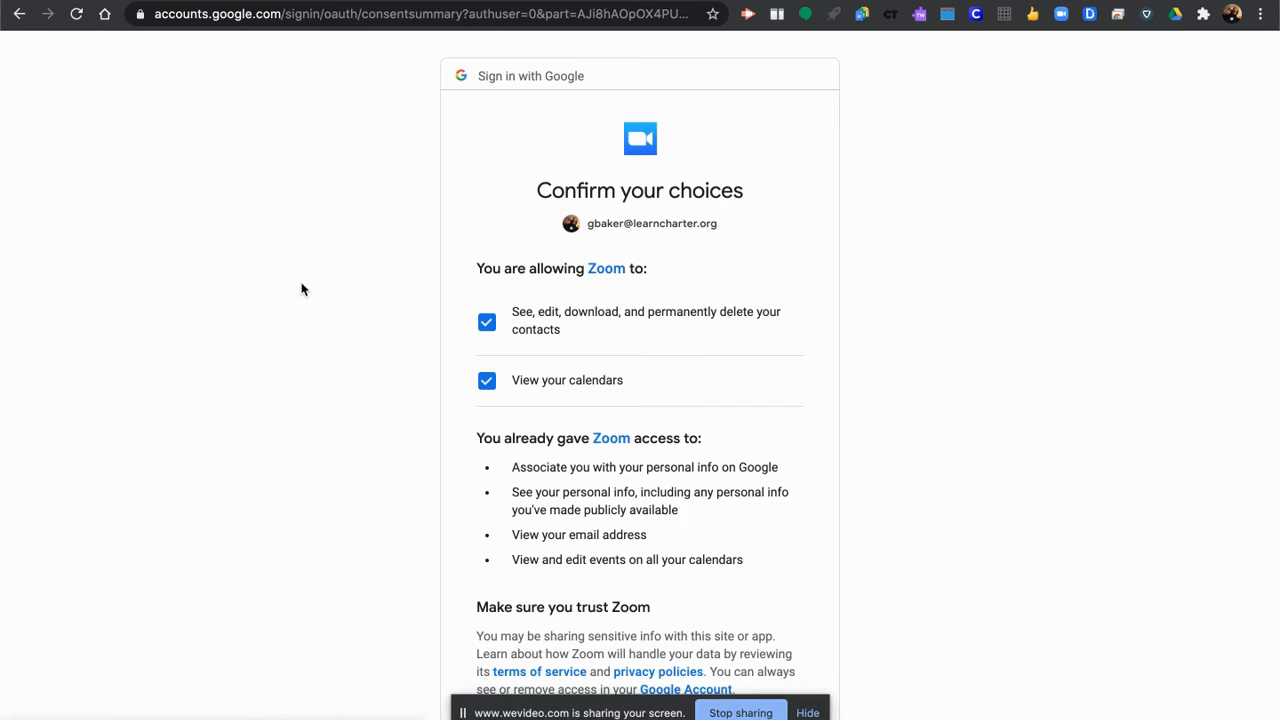
scroll(303, 295, down, 3)
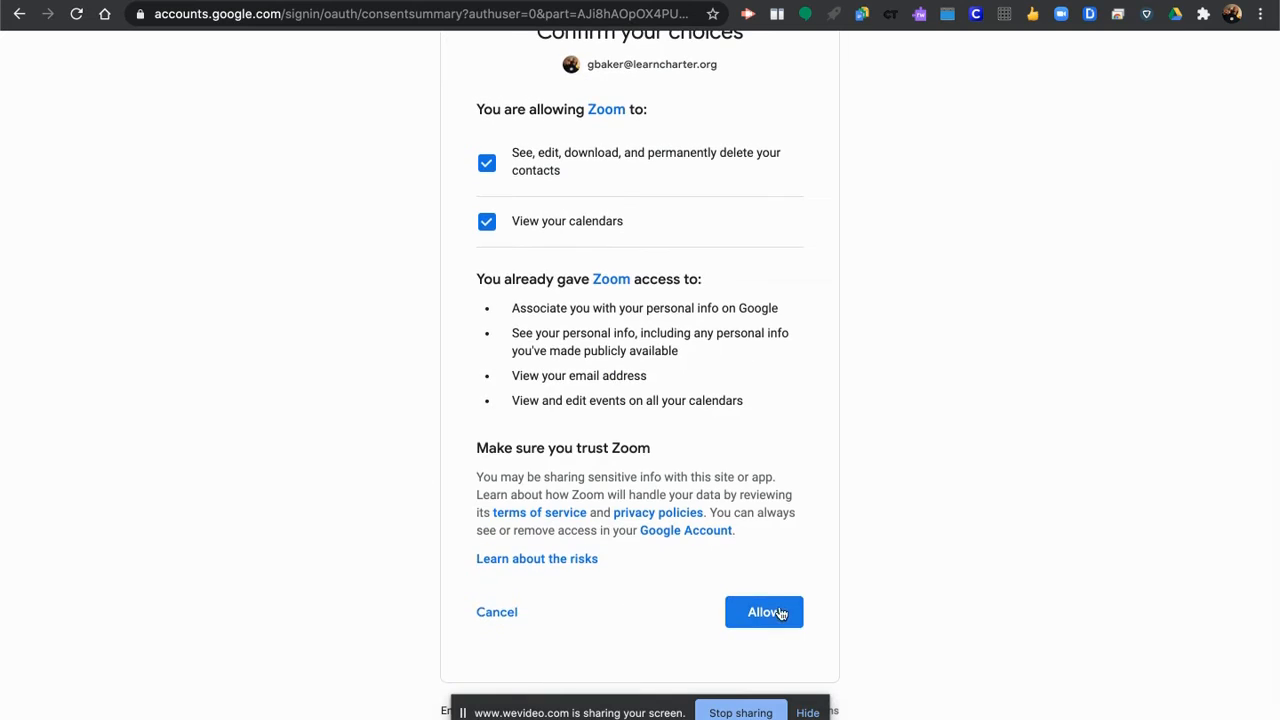
click(786, 607)
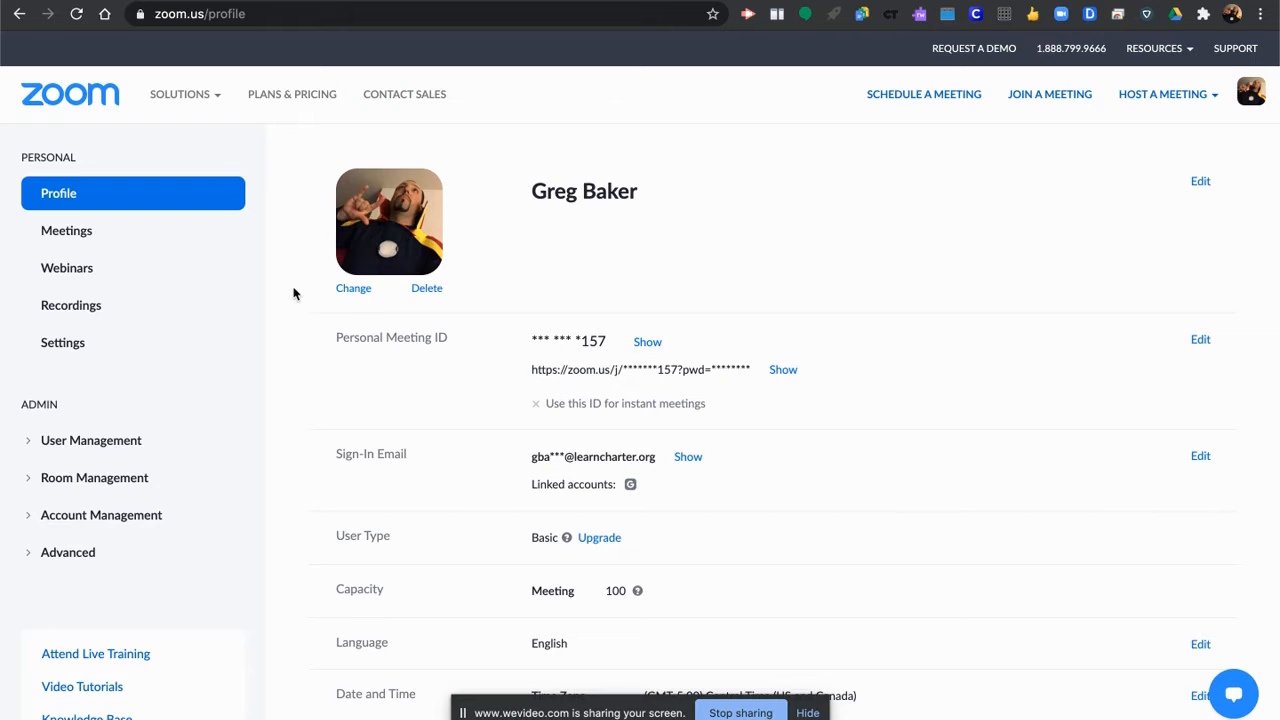
Look through the previous meetings, personal meeting room and meeting templates, and return to the upcoming meetings
click(68, 237)
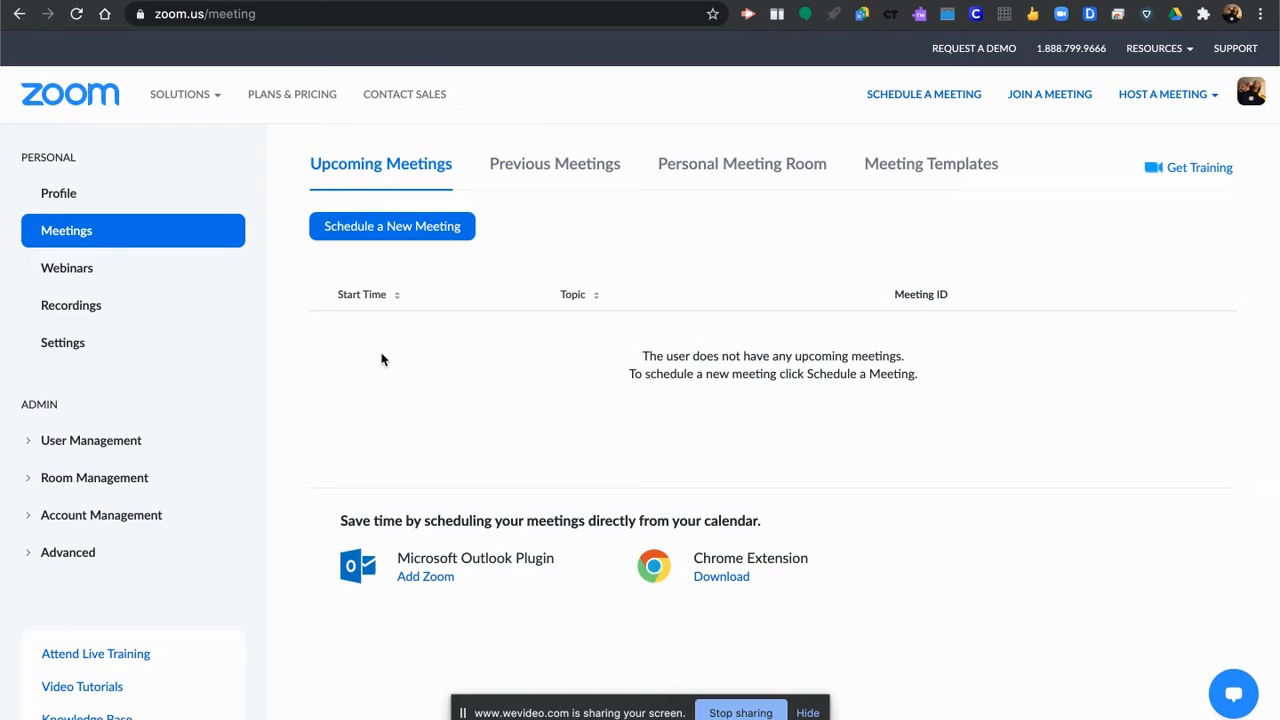
click(562, 168)
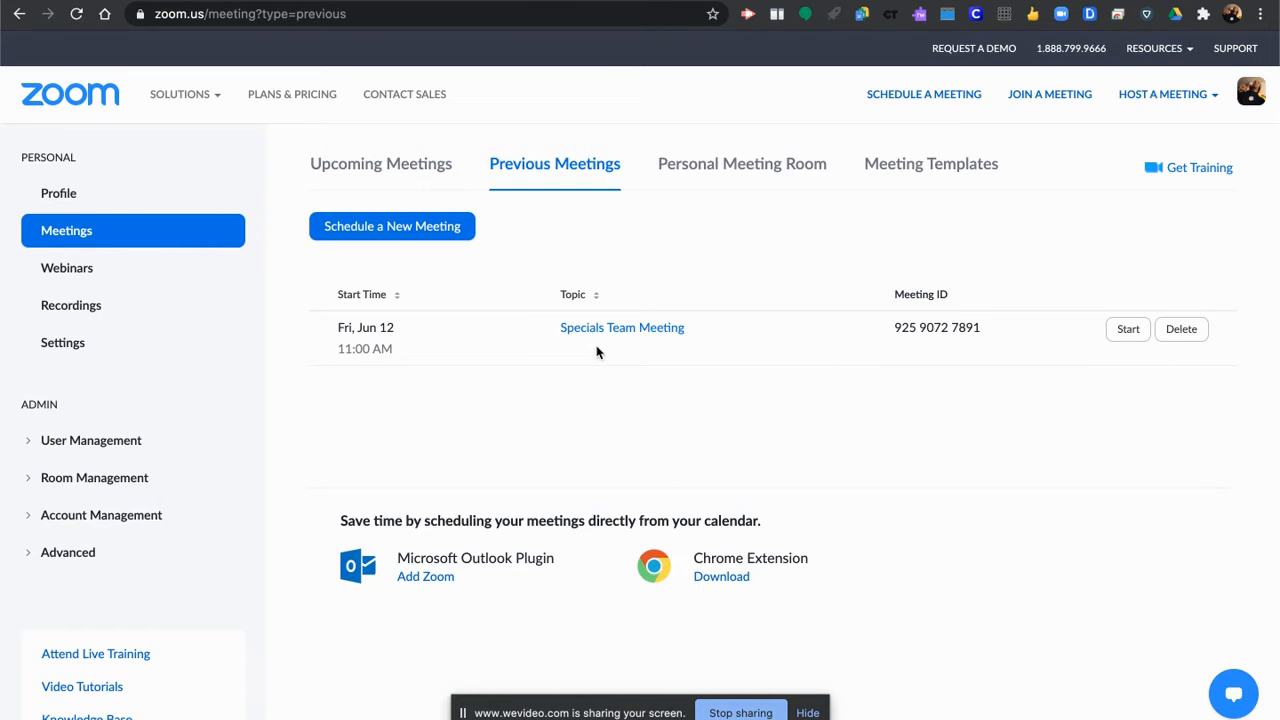
click(755, 173)
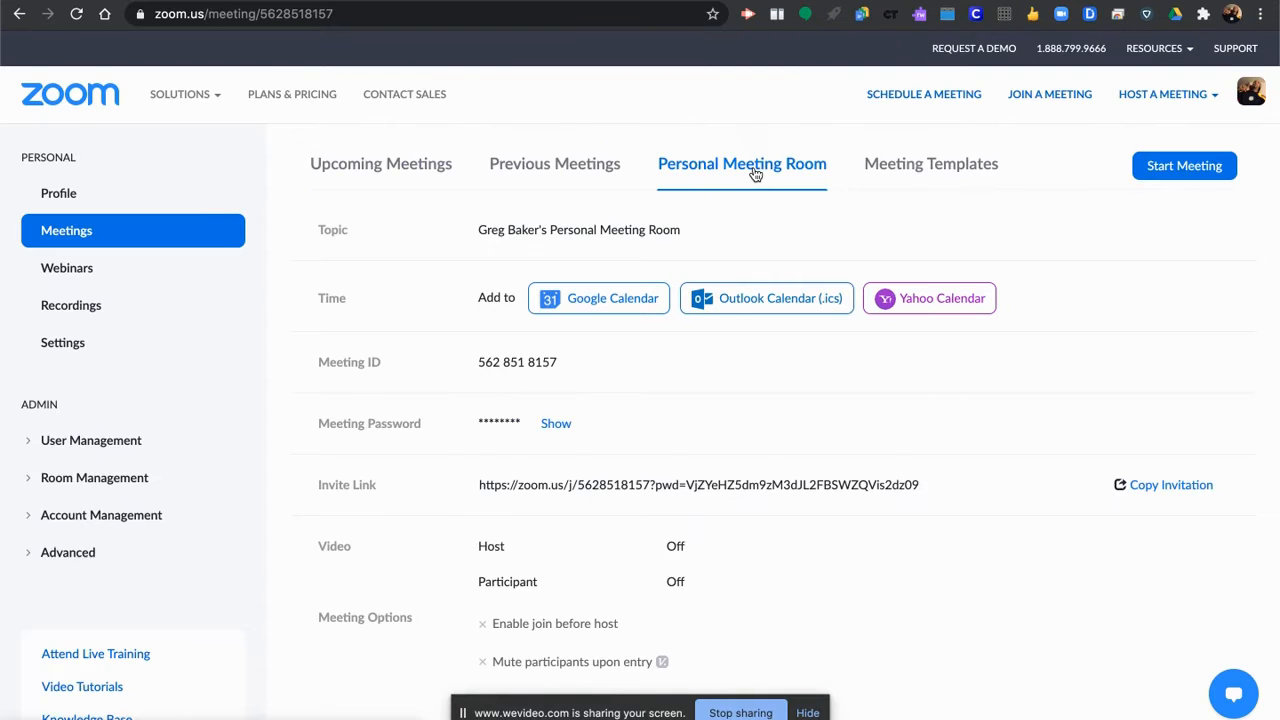
scroll(440, 360, down, 3)
scroll(440, 360, up, 3)
click(931, 166)
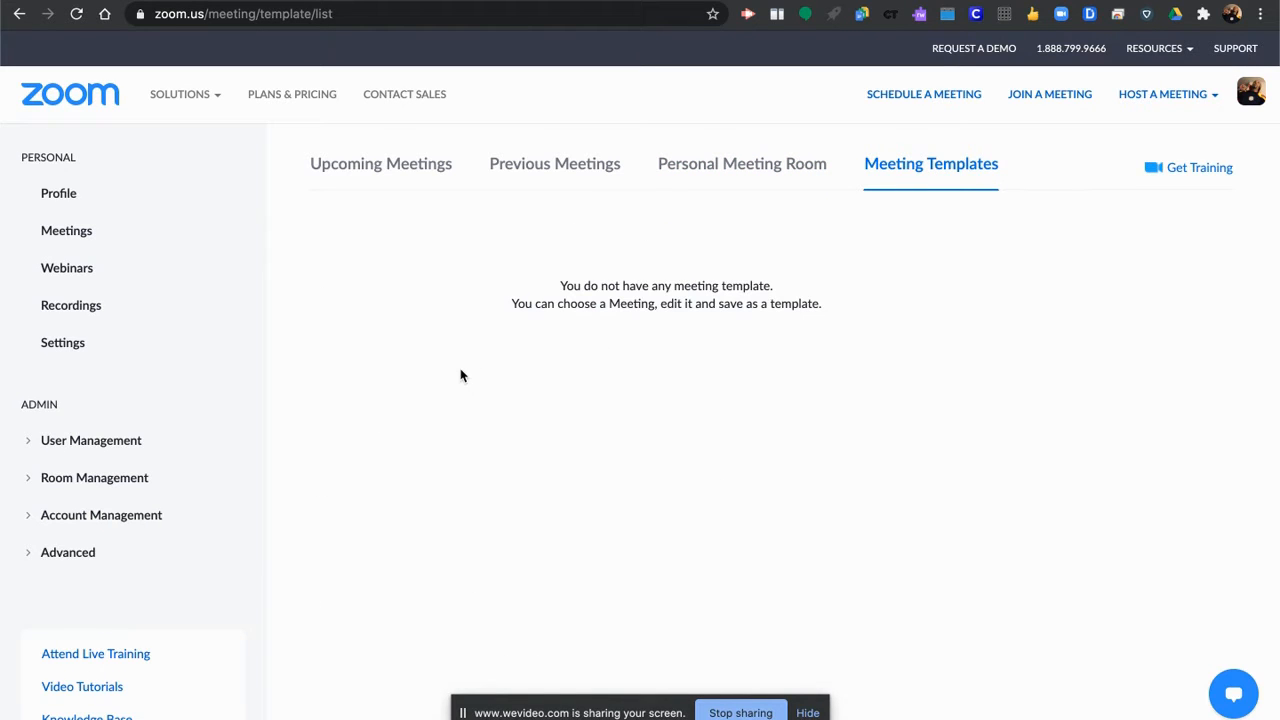
click(413, 178)
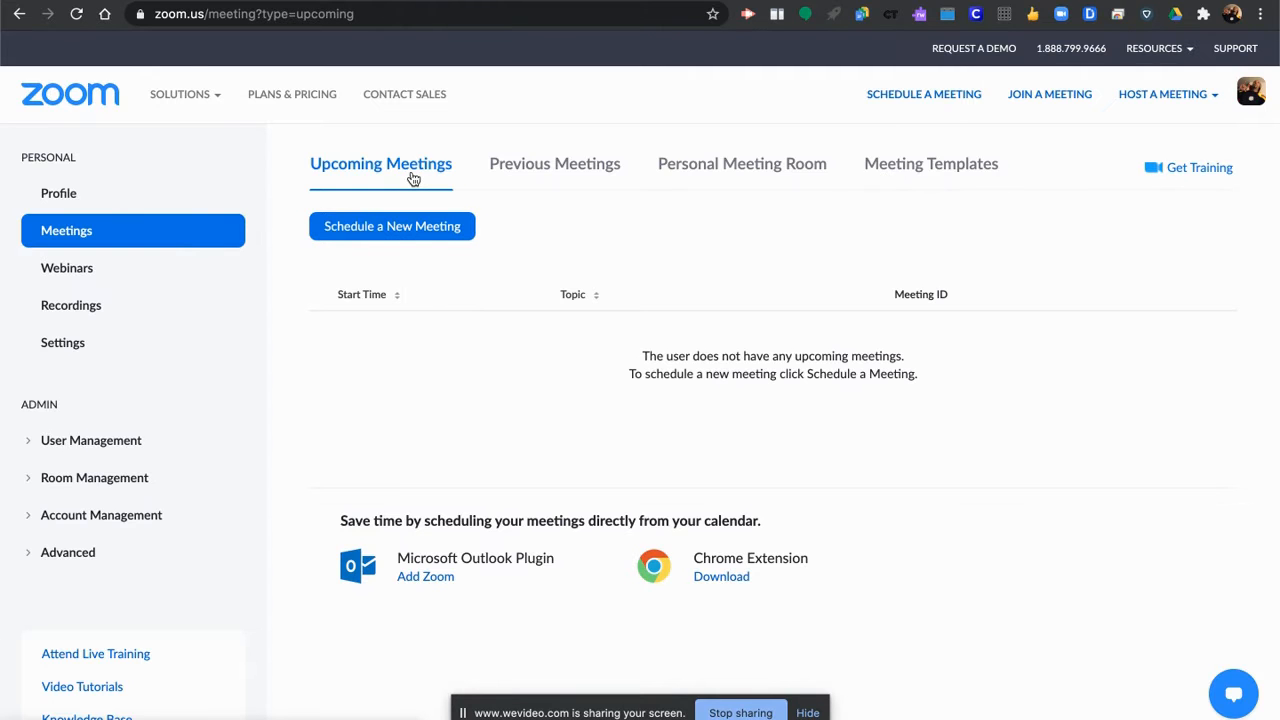
Start scheduling a new meeting with the topic "Welcome back to school!" and the description "Welcome back ice breaker!"
click(398, 231)
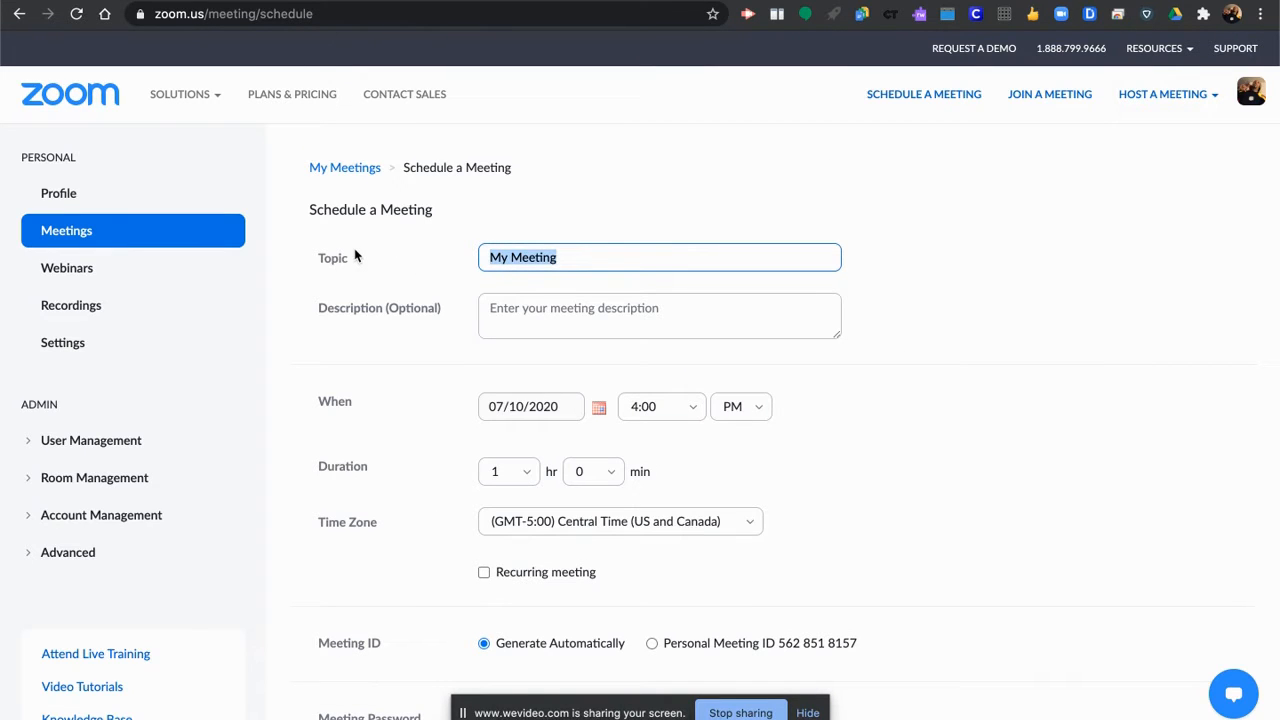
text(Welcome back to school!)
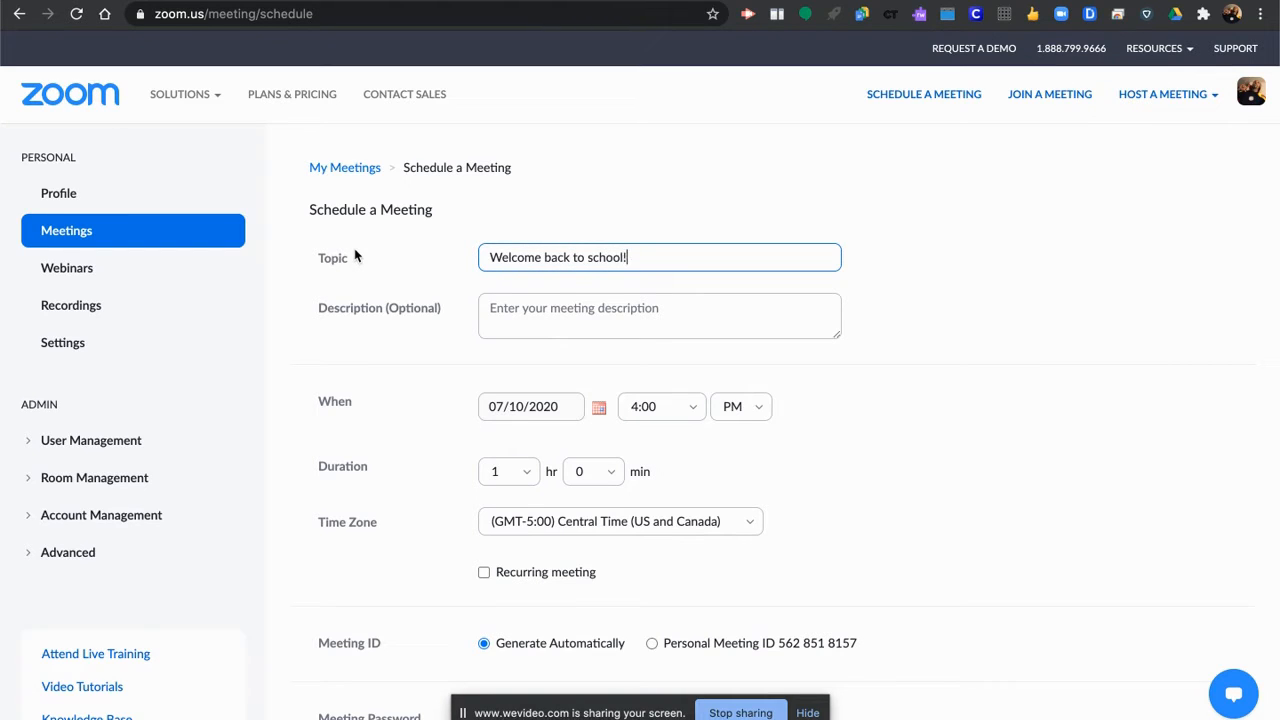
click(560, 318)
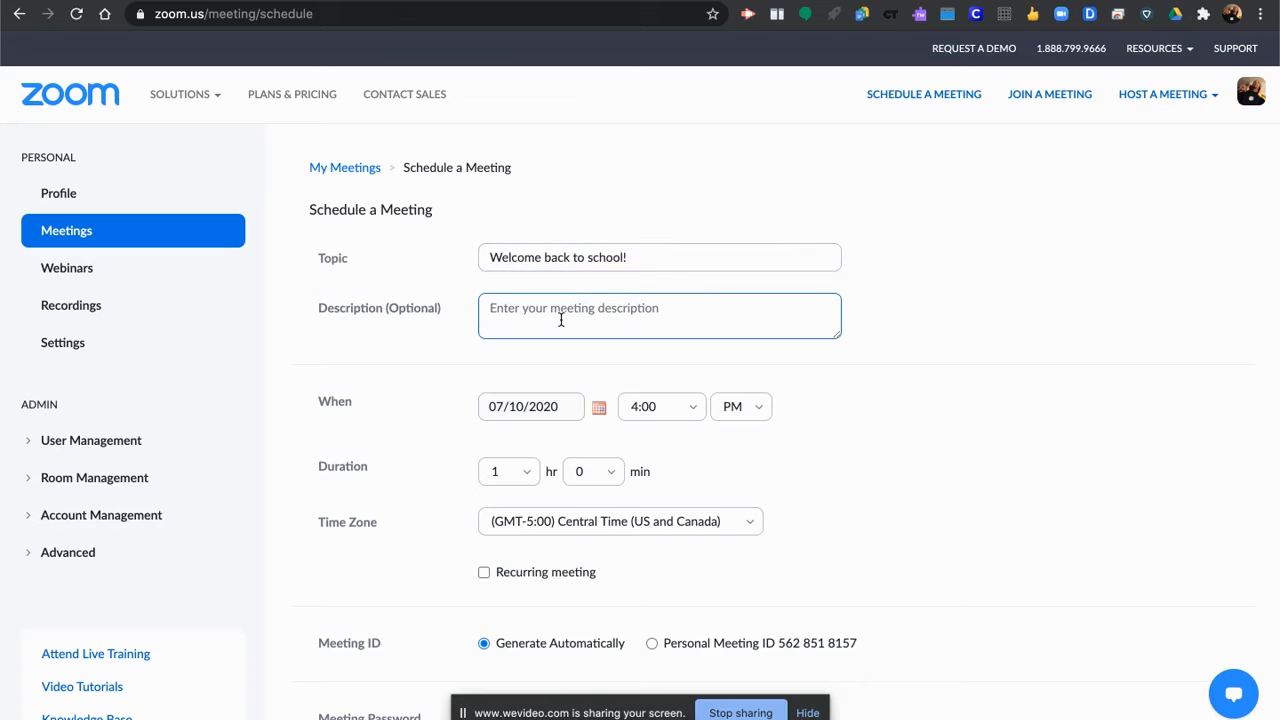
text(Welcome back ice breaker!)
Set the meeting's date to 07/21/2020 and its start time to 2:30 PM
scroll(417, 406, down, 3)
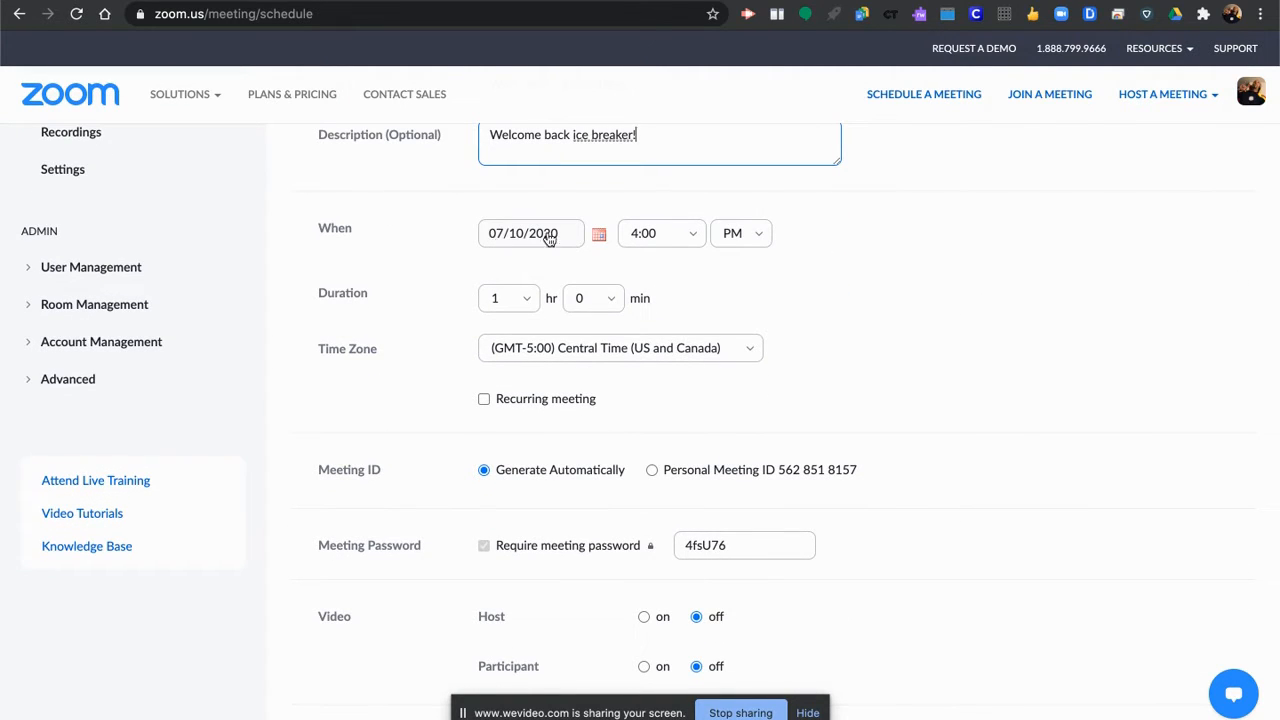
click(500, 237)
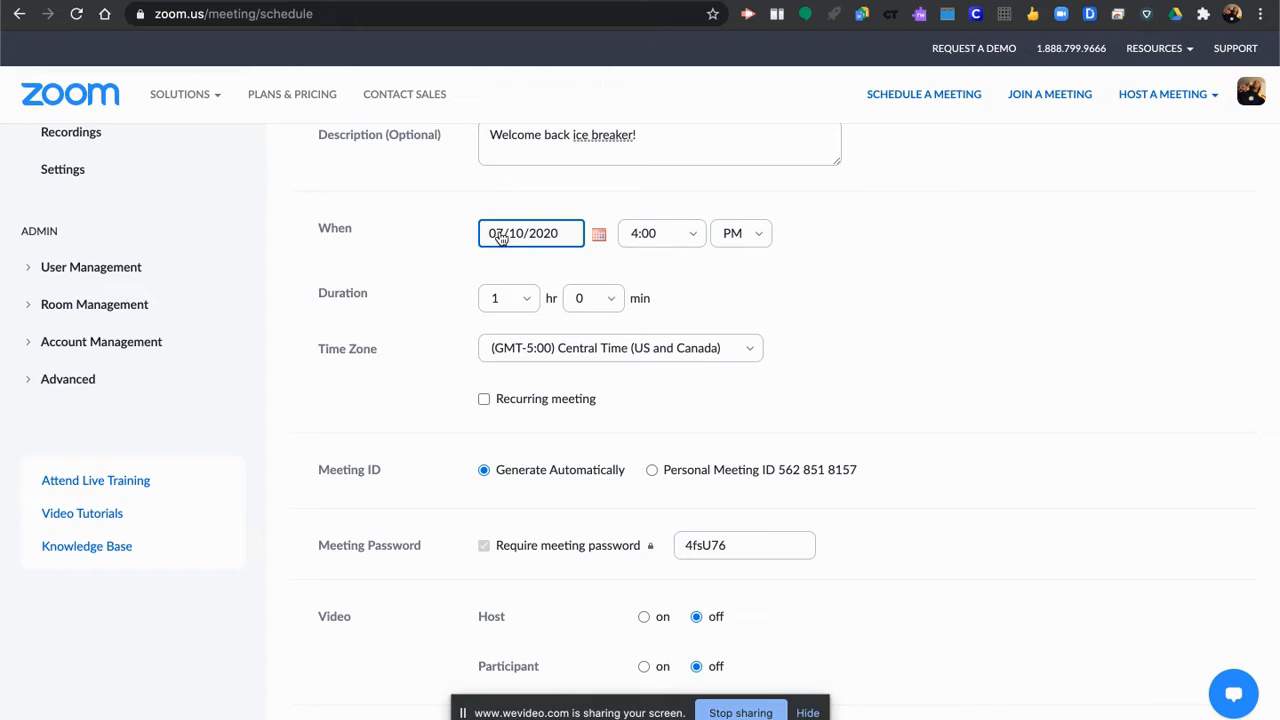
click(598, 236)
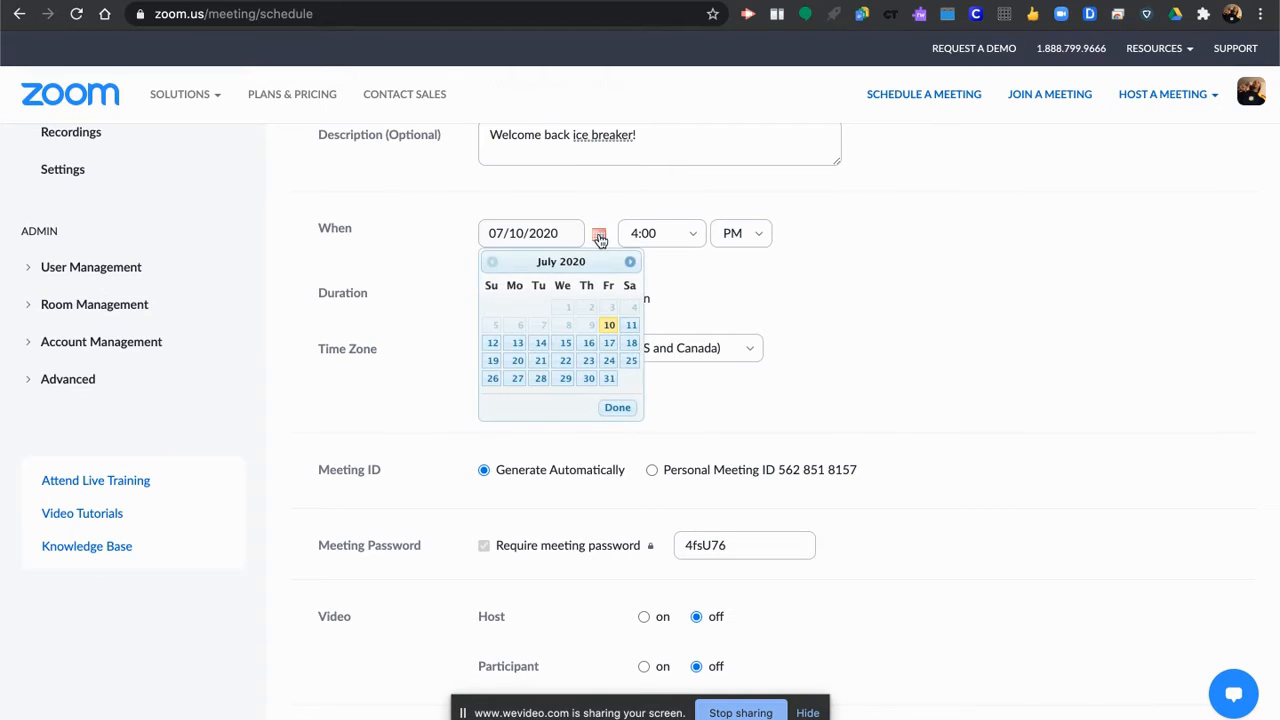
click(540, 361)
click(692, 238)
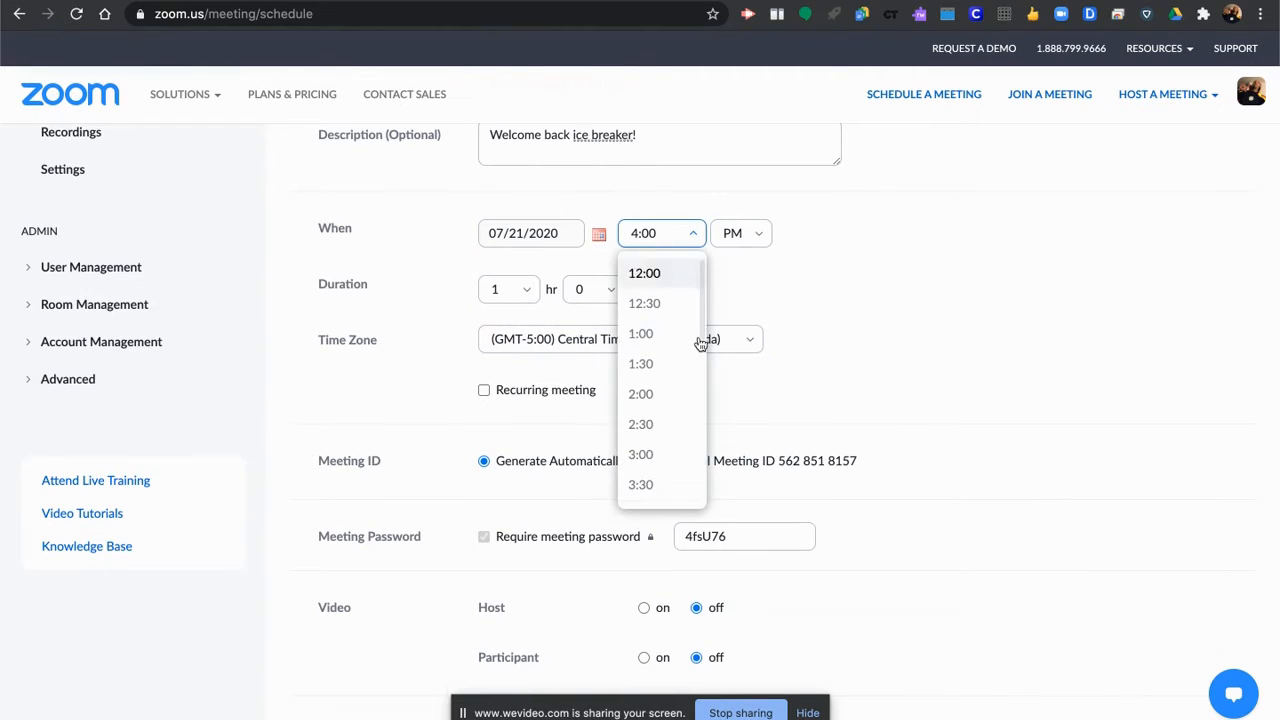
click(663, 424)
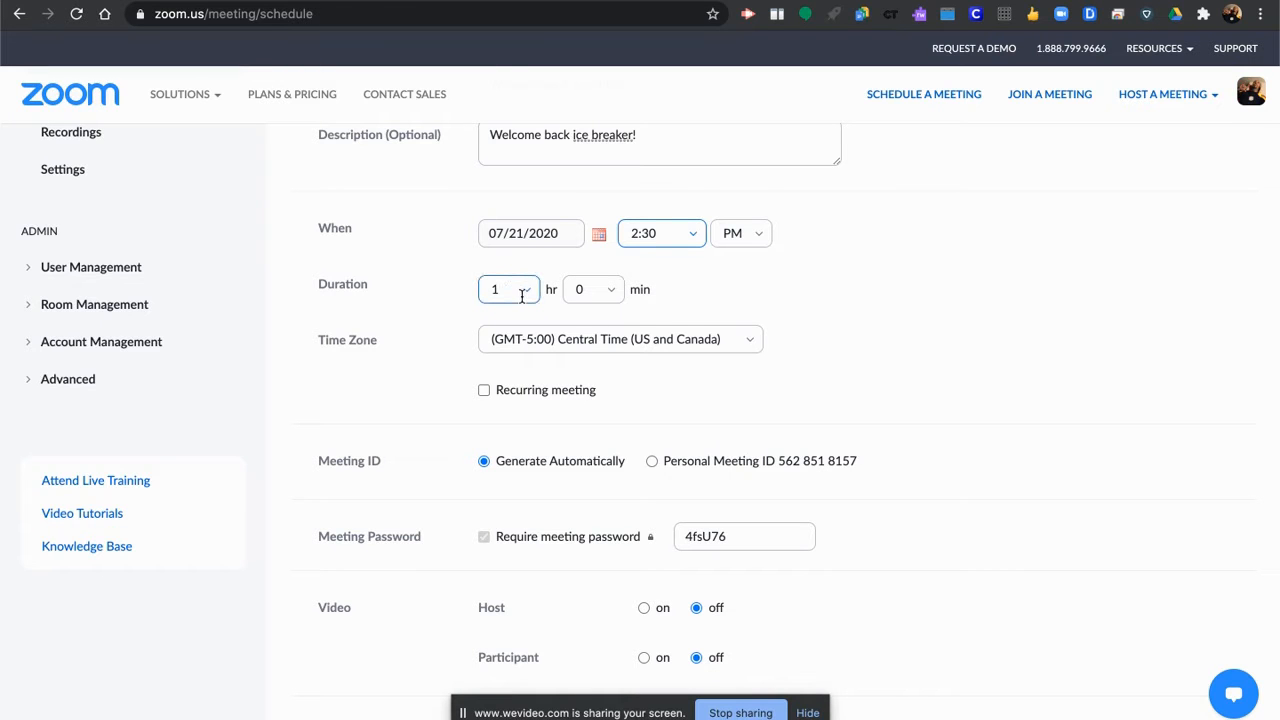
scroll(374, 288, down, 2)
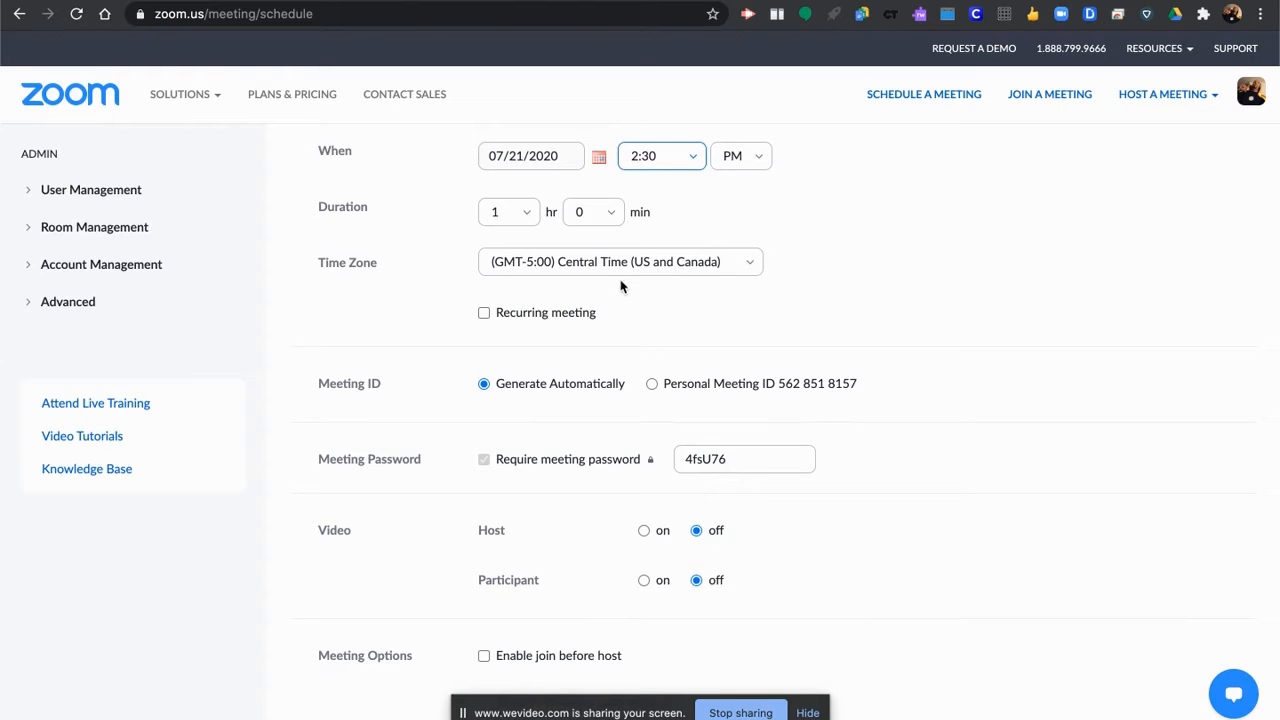
click(484, 313)
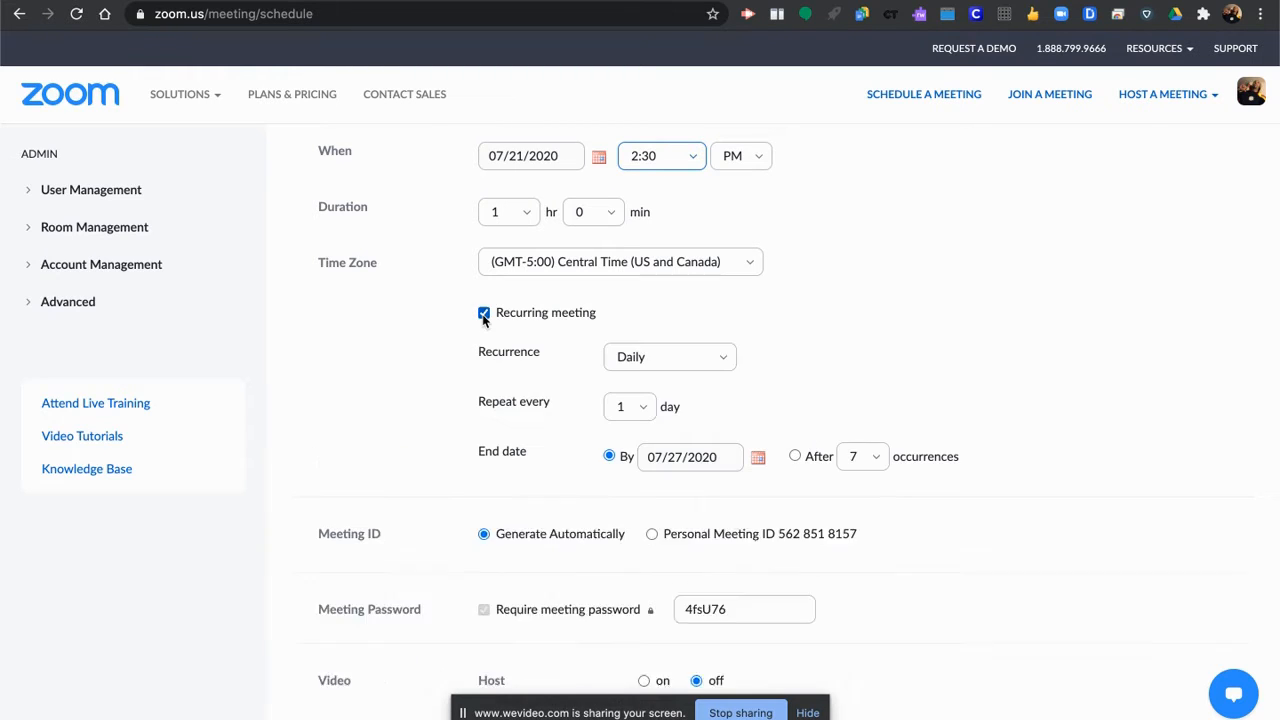
click(684, 356)
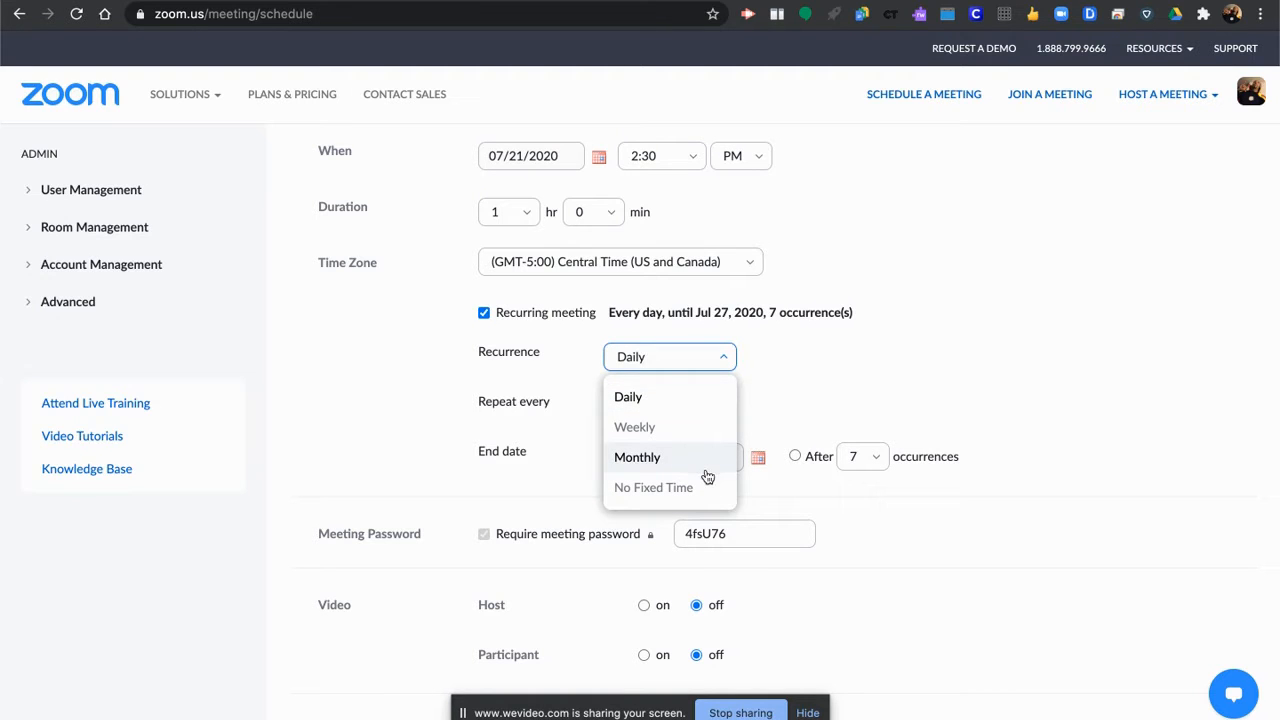
click(409, 390)
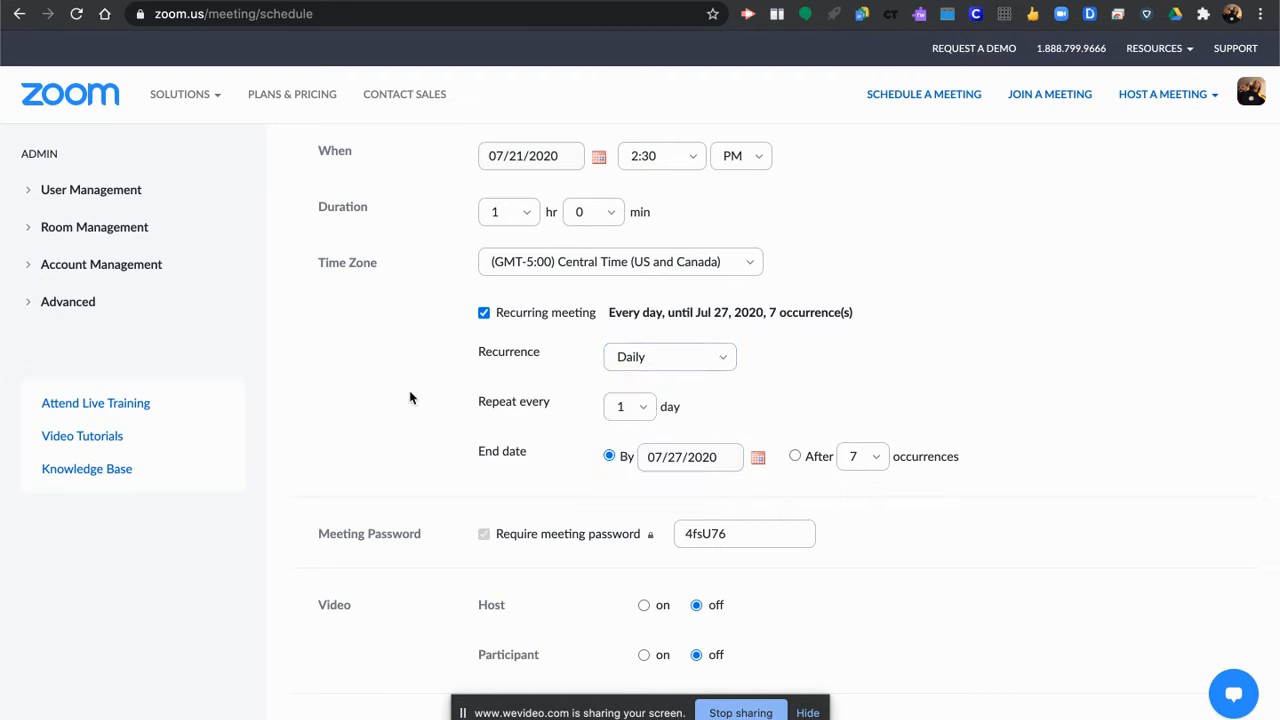
click(484, 313)
Enable muting participants upon entry for the new meeting and save the meeting
scroll(392, 291, down, 1)
scroll(388, 292, down, 3)
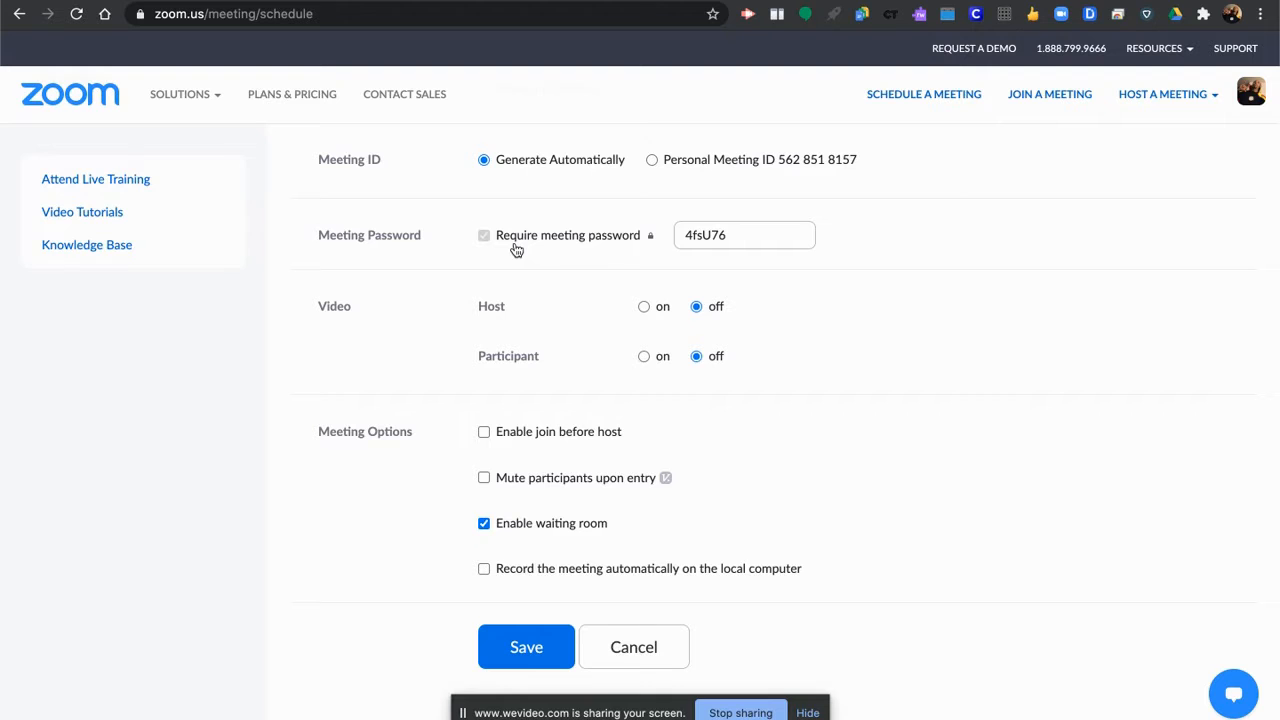
scroll(423, 300, down, 1)
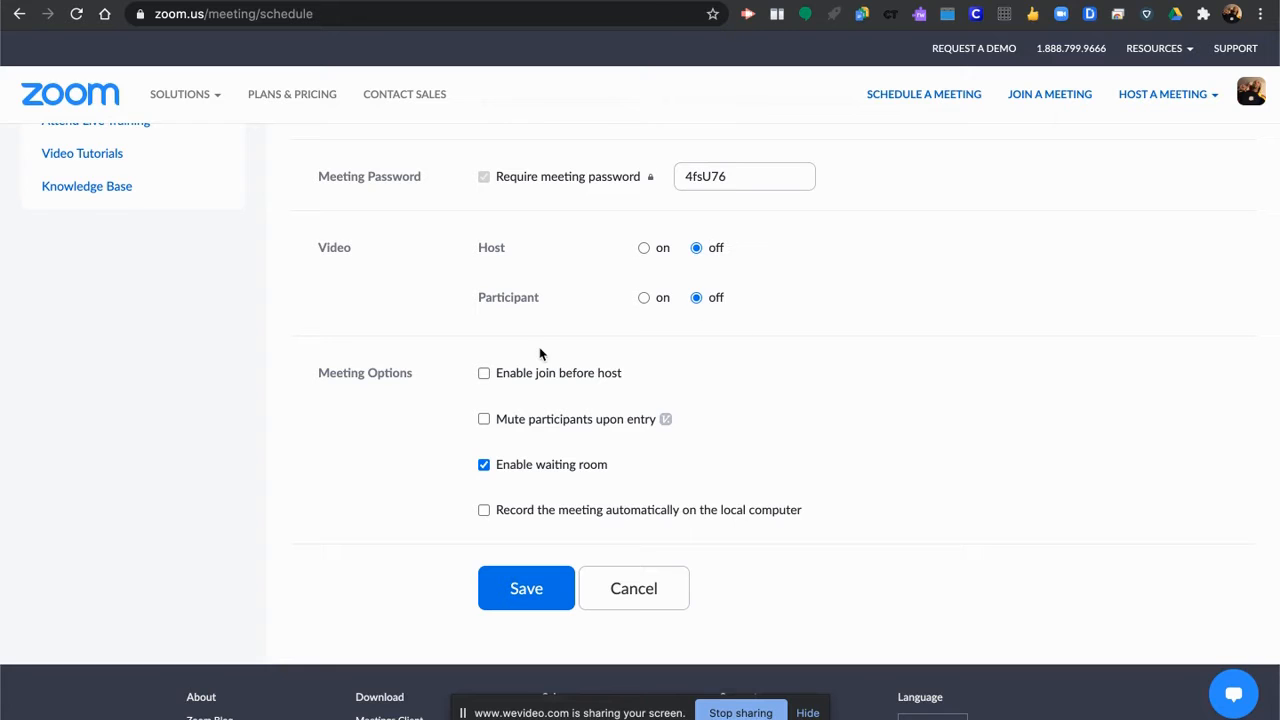
scroll(338, 333, down, 2)
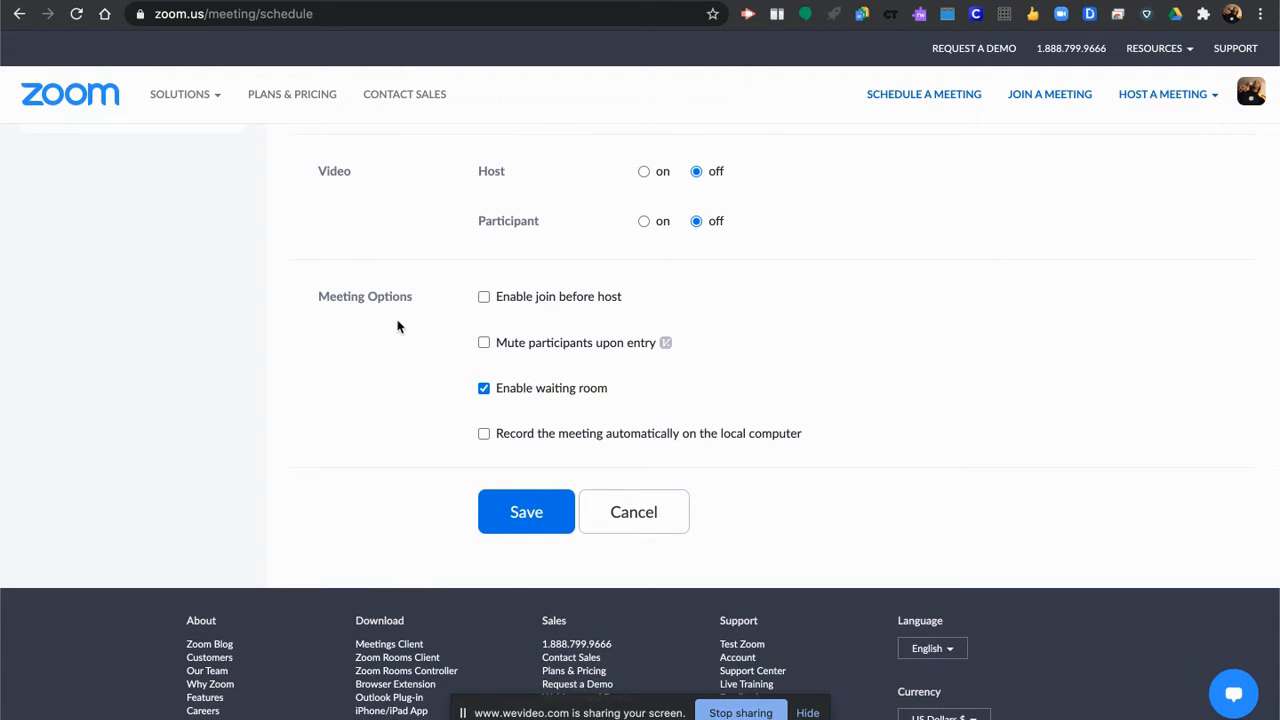
click(484, 344)
click(532, 515)
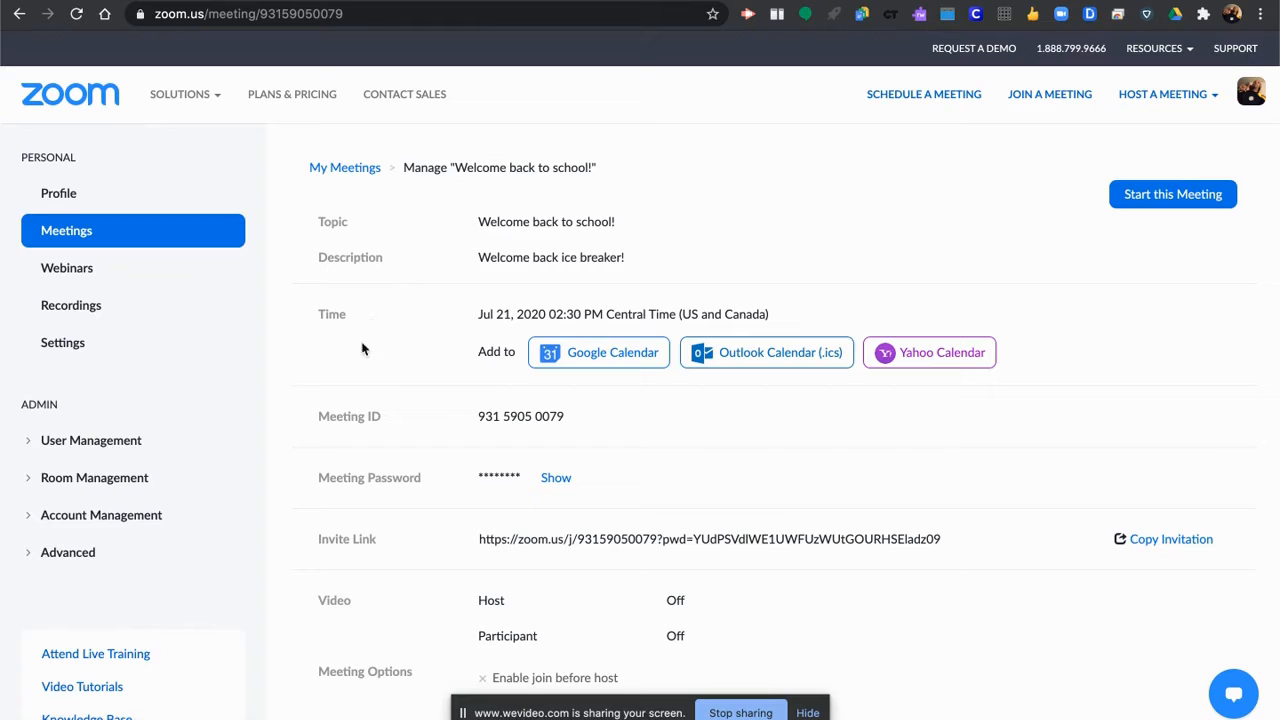
Add the meeting to Google Calendar with the school Google account, allow Zoom's access, and save the calendar event
click(627, 358)
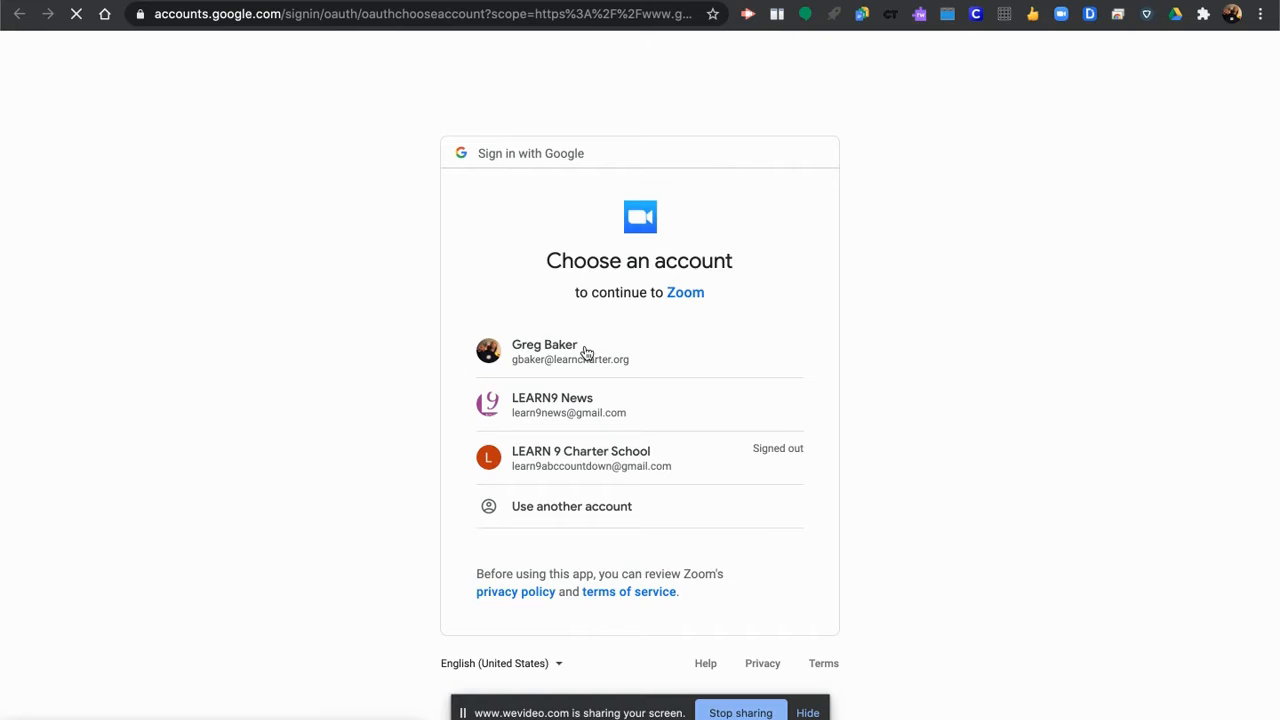
click(587, 352)
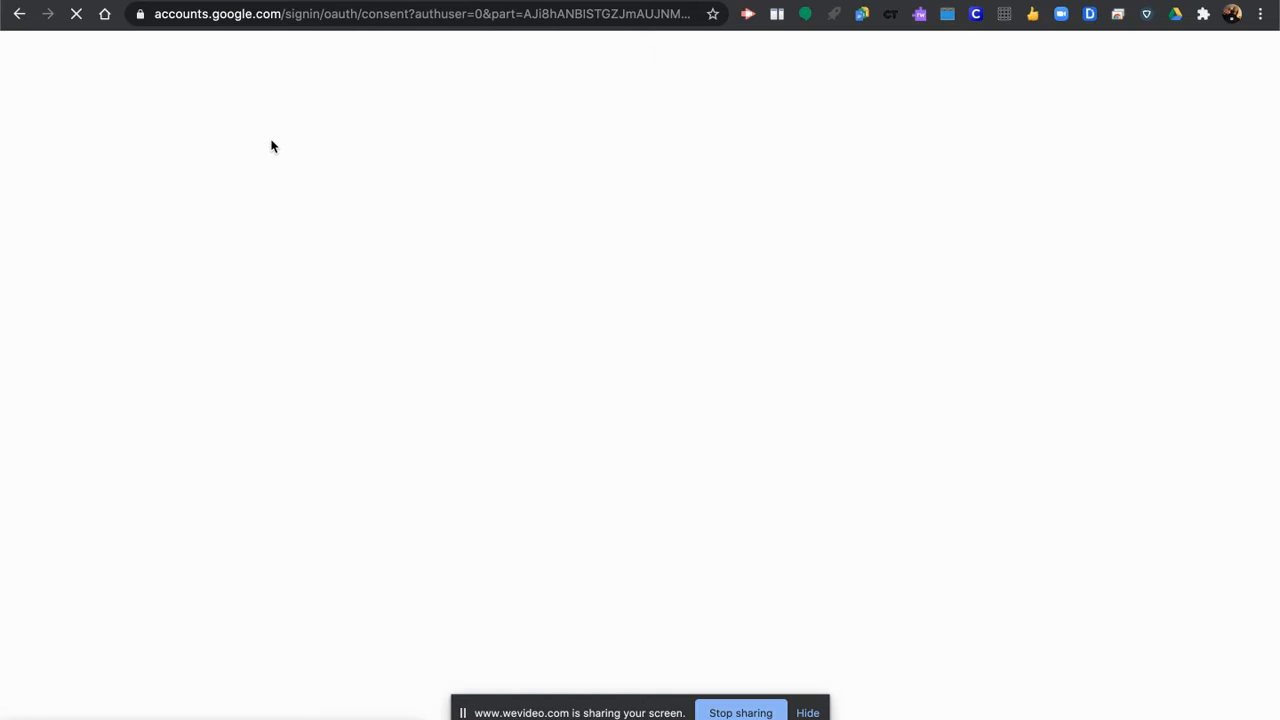
click(750, 578)
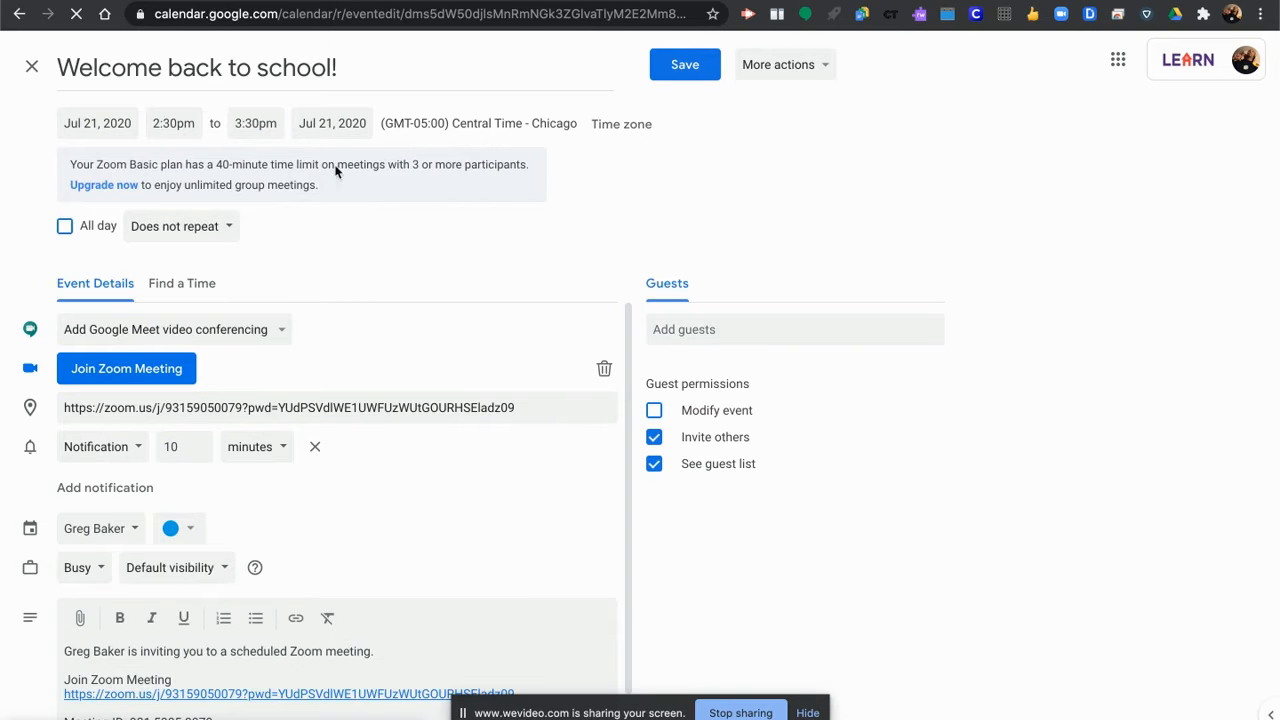
scroll(563, 352, down, 1)
scroll(563, 352, up, 1)
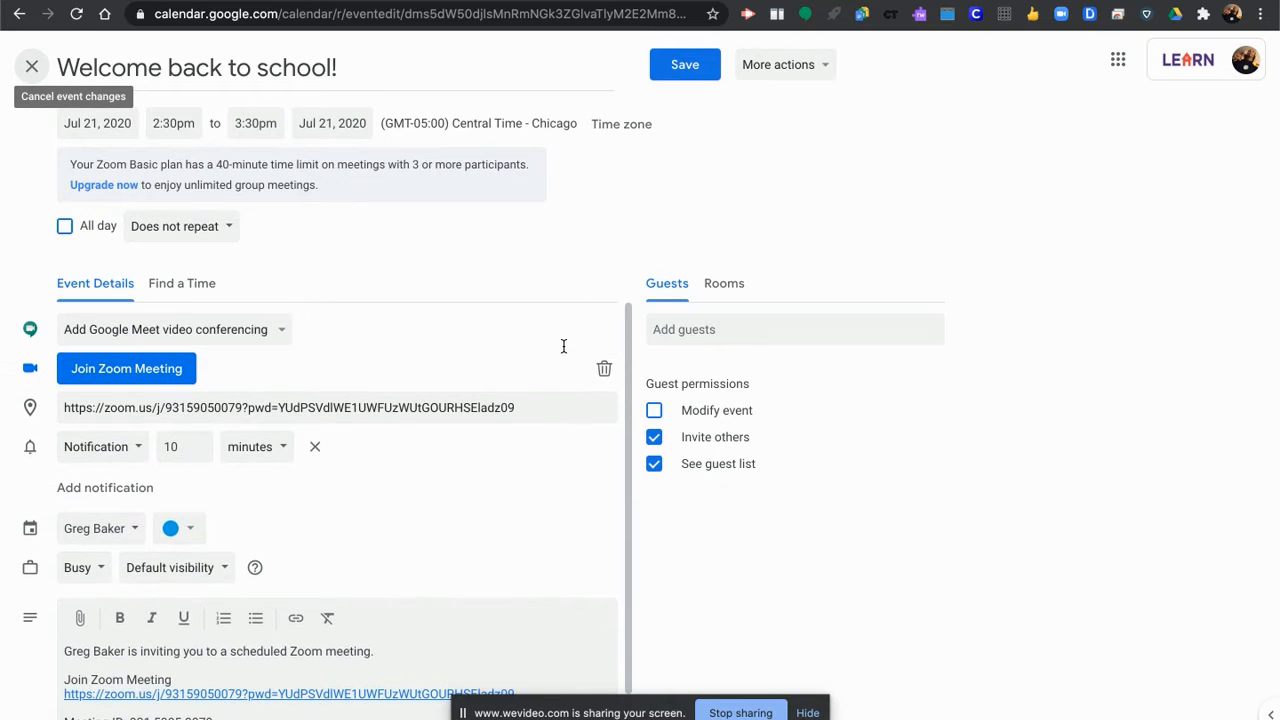
click(686, 72)
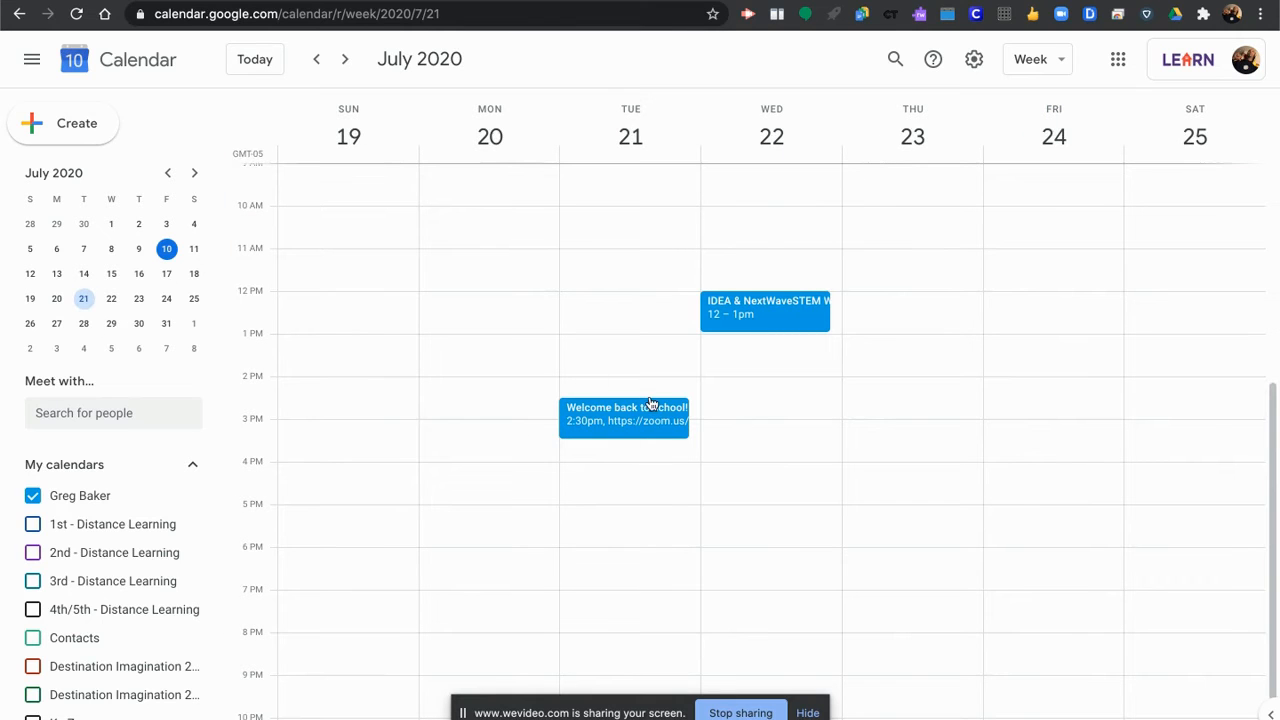
Return to the Zoom meeting's page and review its invite link, video settings and meeting options
key(ctrl+shift+Tab)
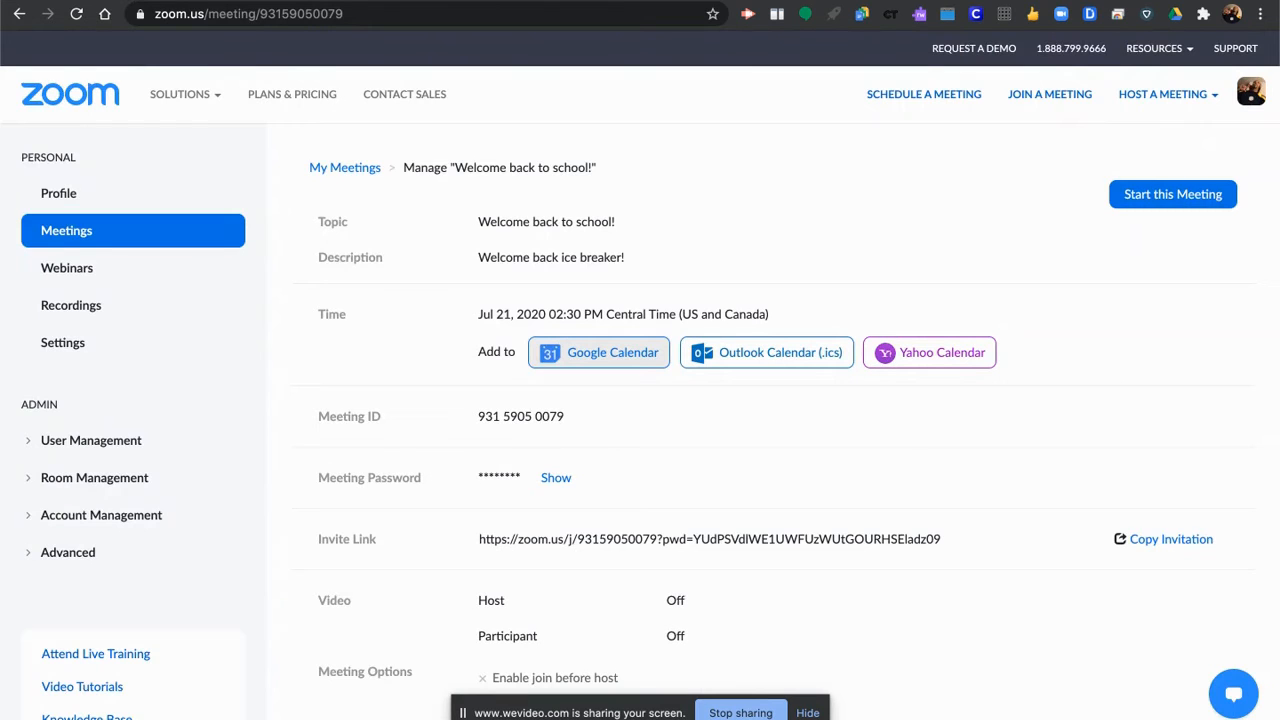
scroll(409, 240, down, 4)
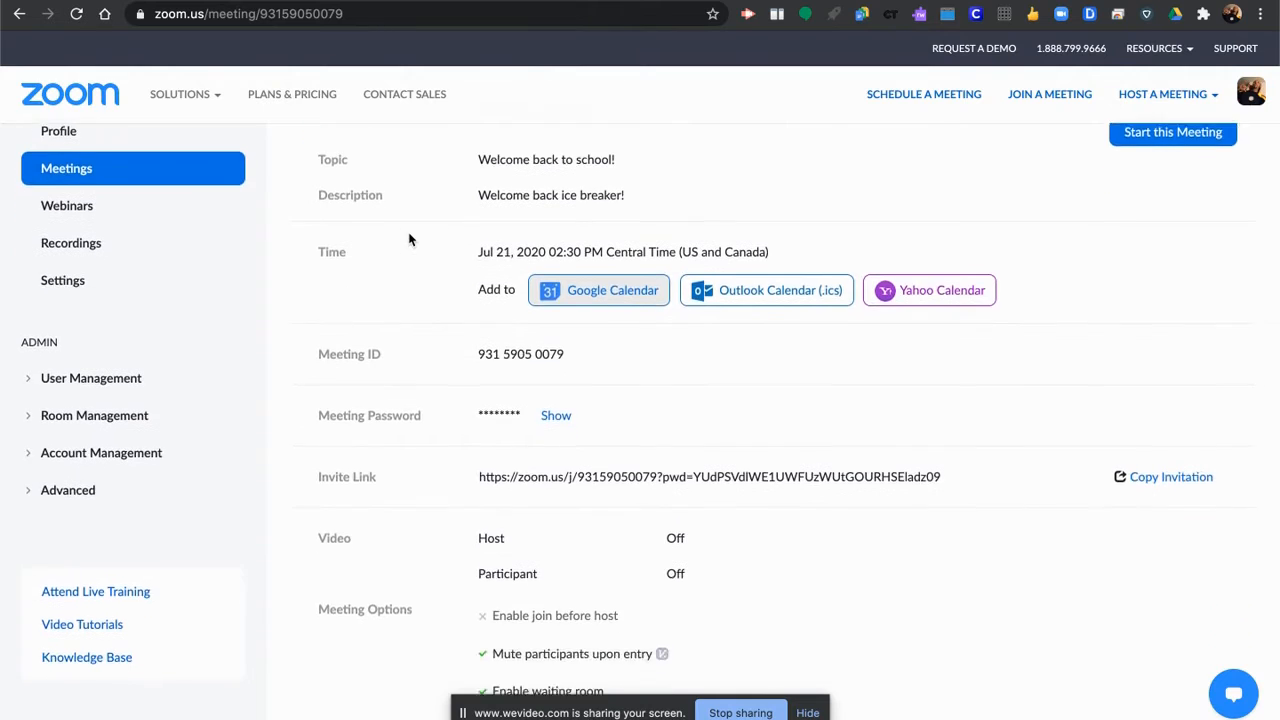
scroll(409, 240, down, 2)
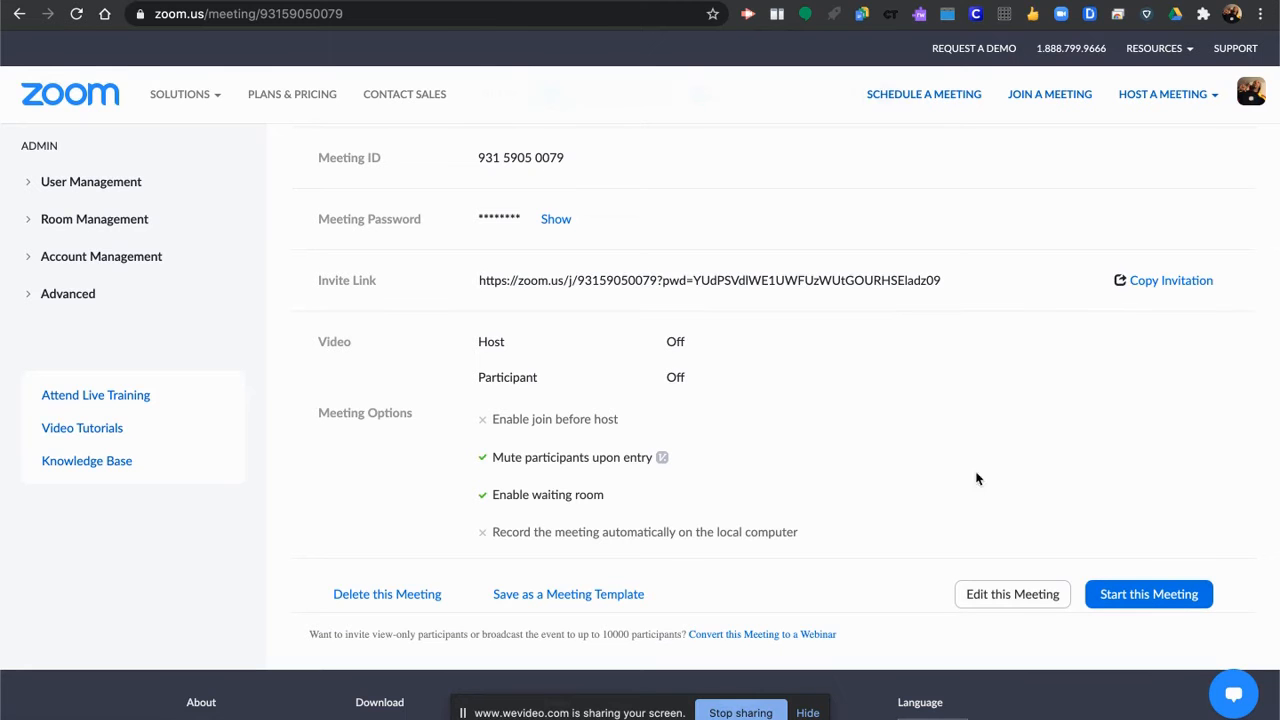
scroll(443, 337, up, 5)
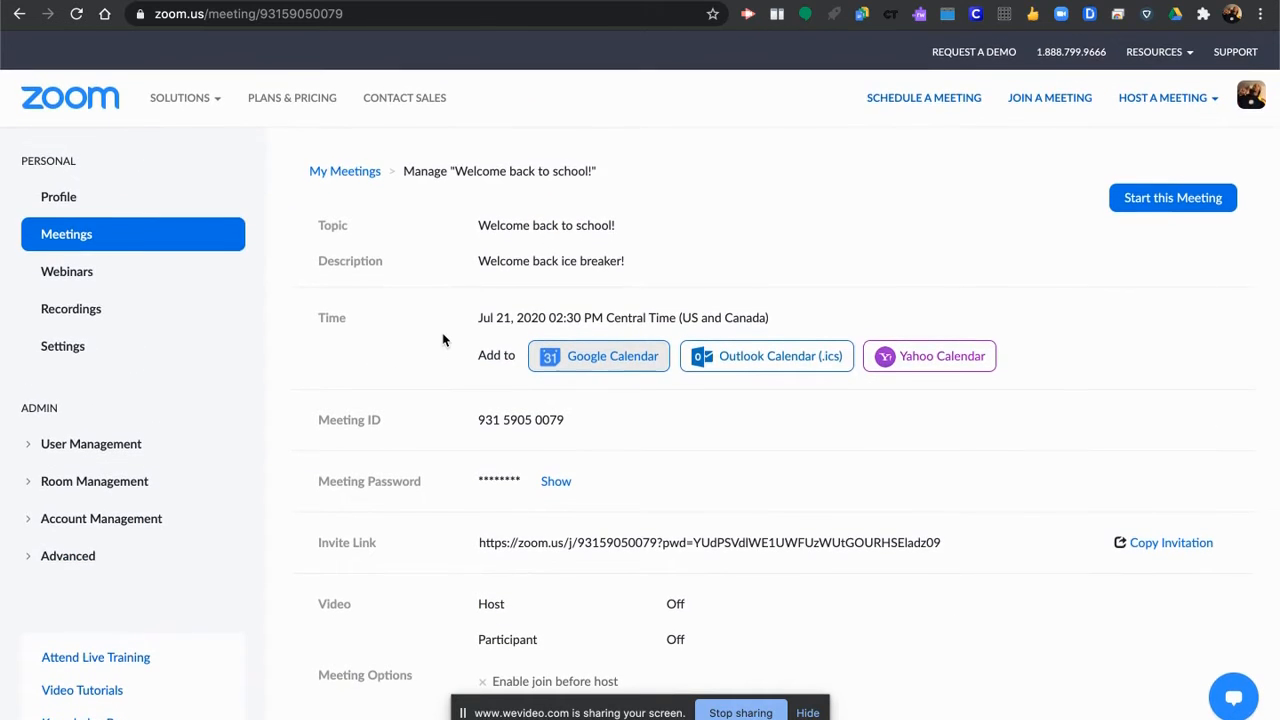
View the upcoming meetings list and the local recordings
click(80, 237)
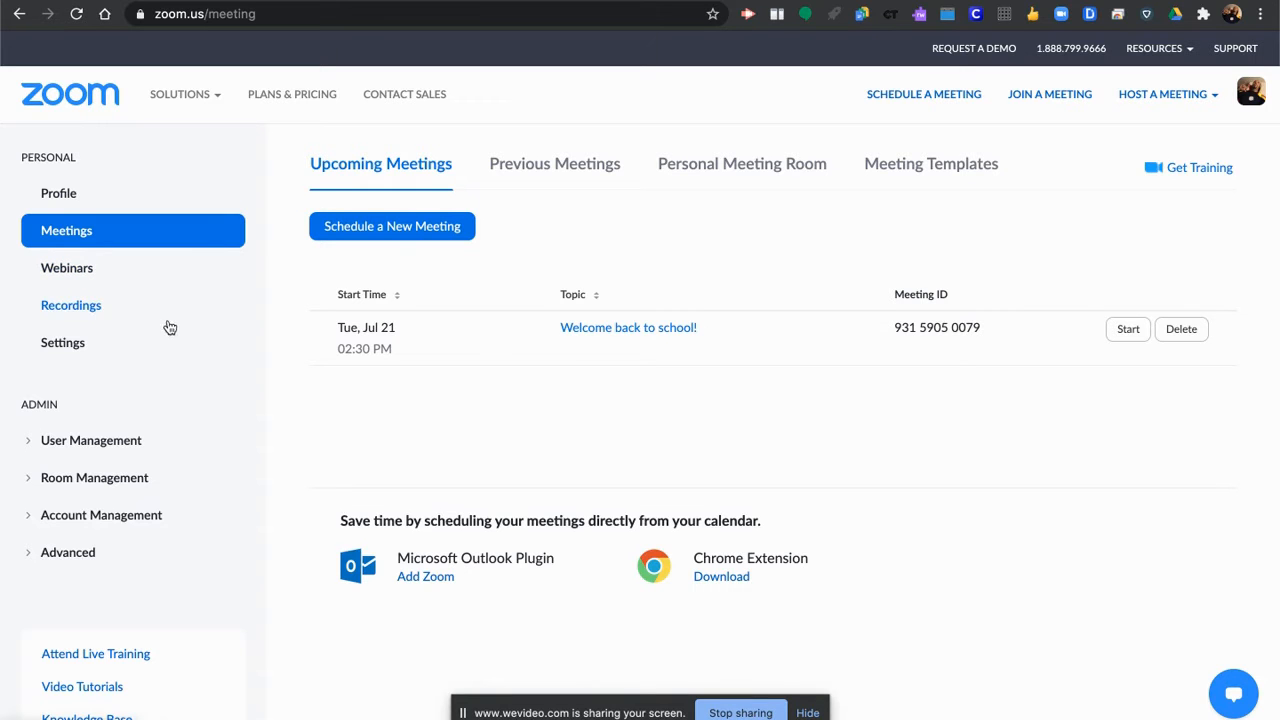
click(68, 308)
click(512, 176)
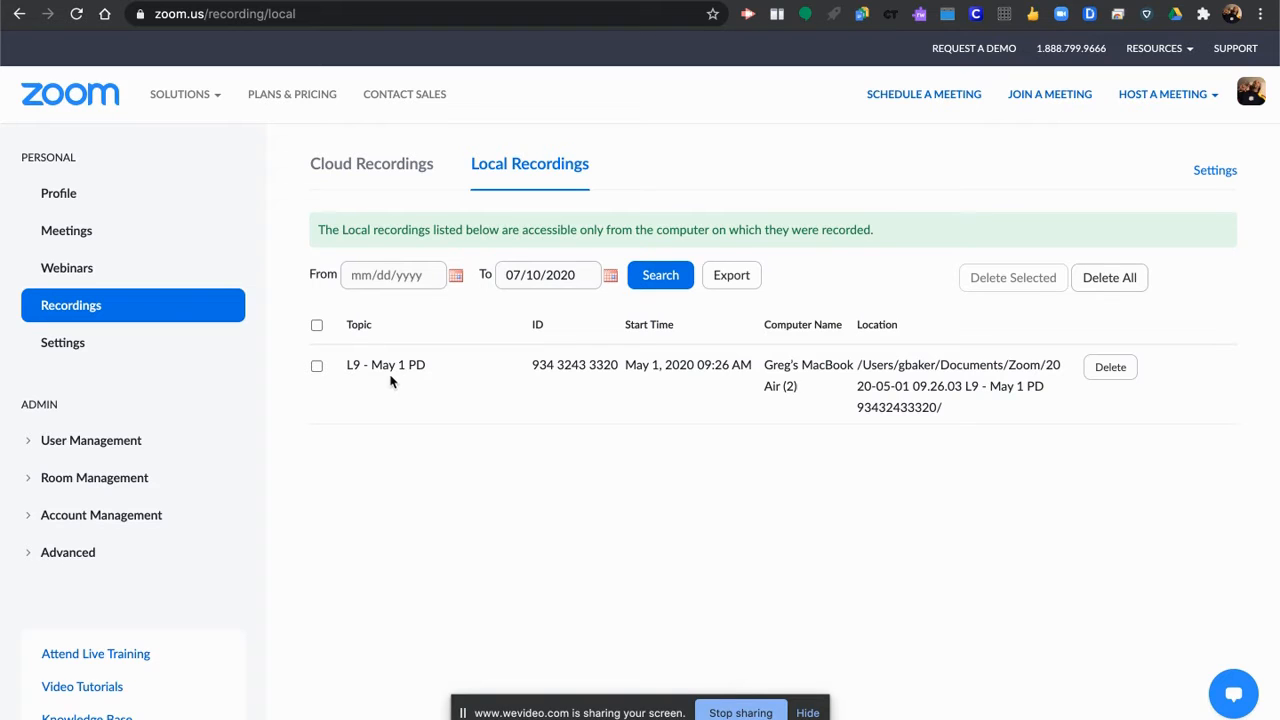
Open the personal Zoom settings and examine the security, meeting scheduling and in-meeting chat options
click(70, 352)
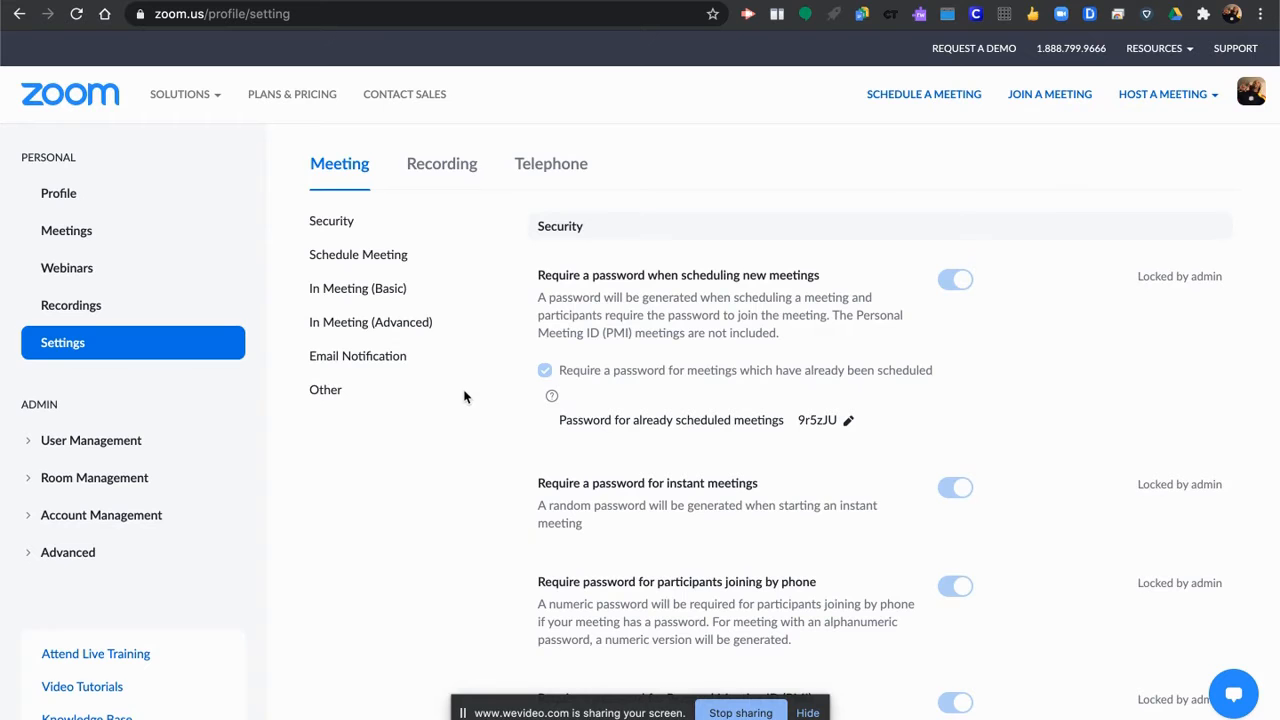
scroll(464, 397, down, 3)
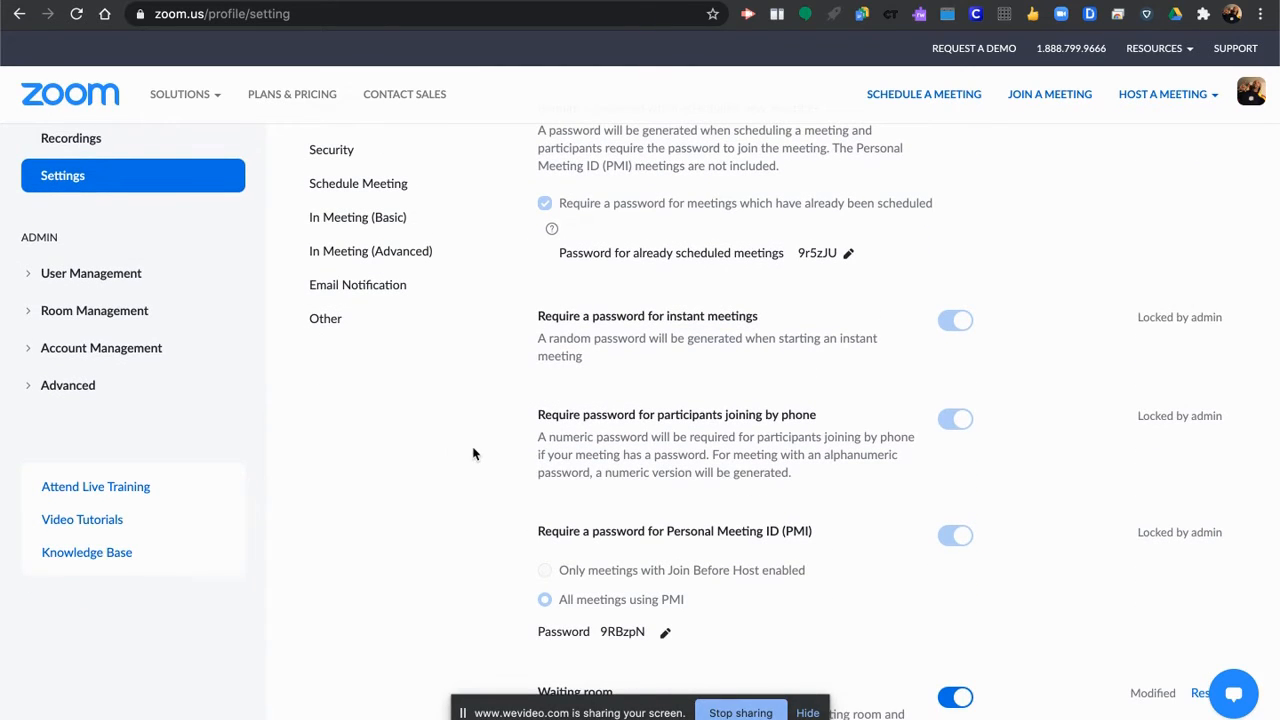
scroll(425, 457, down, 5)
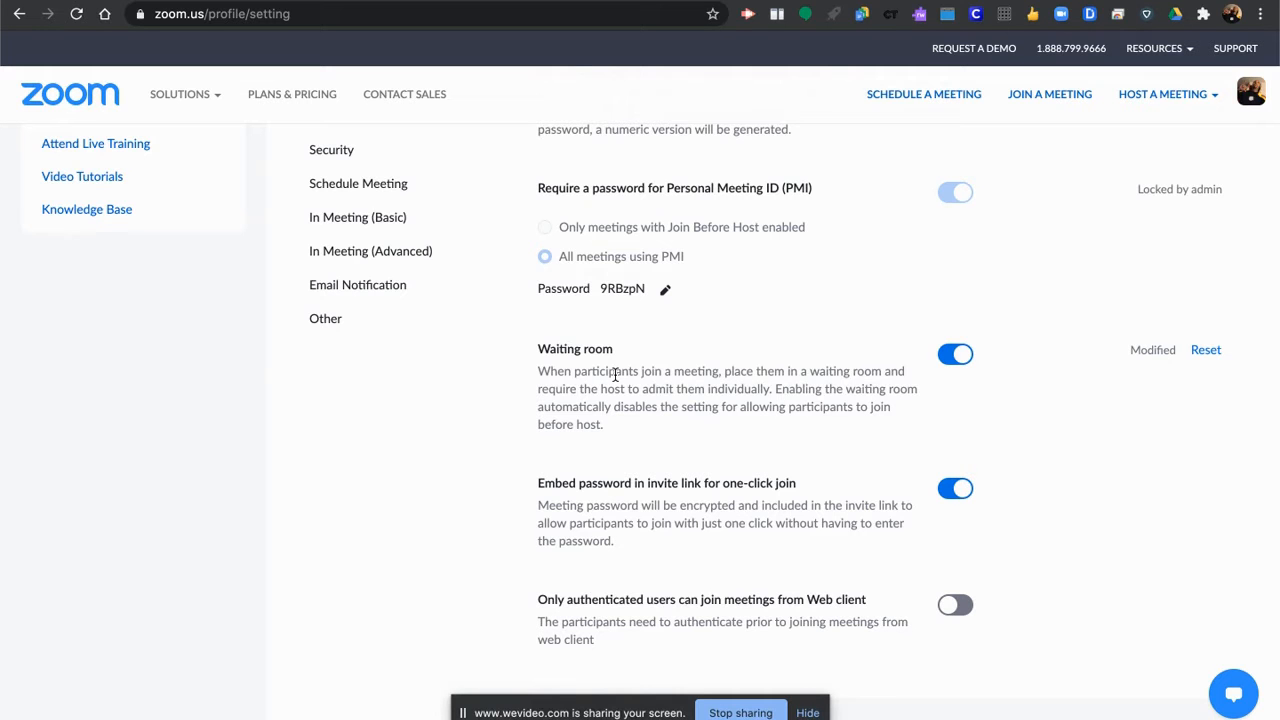
scroll(420, 406, down, 3)
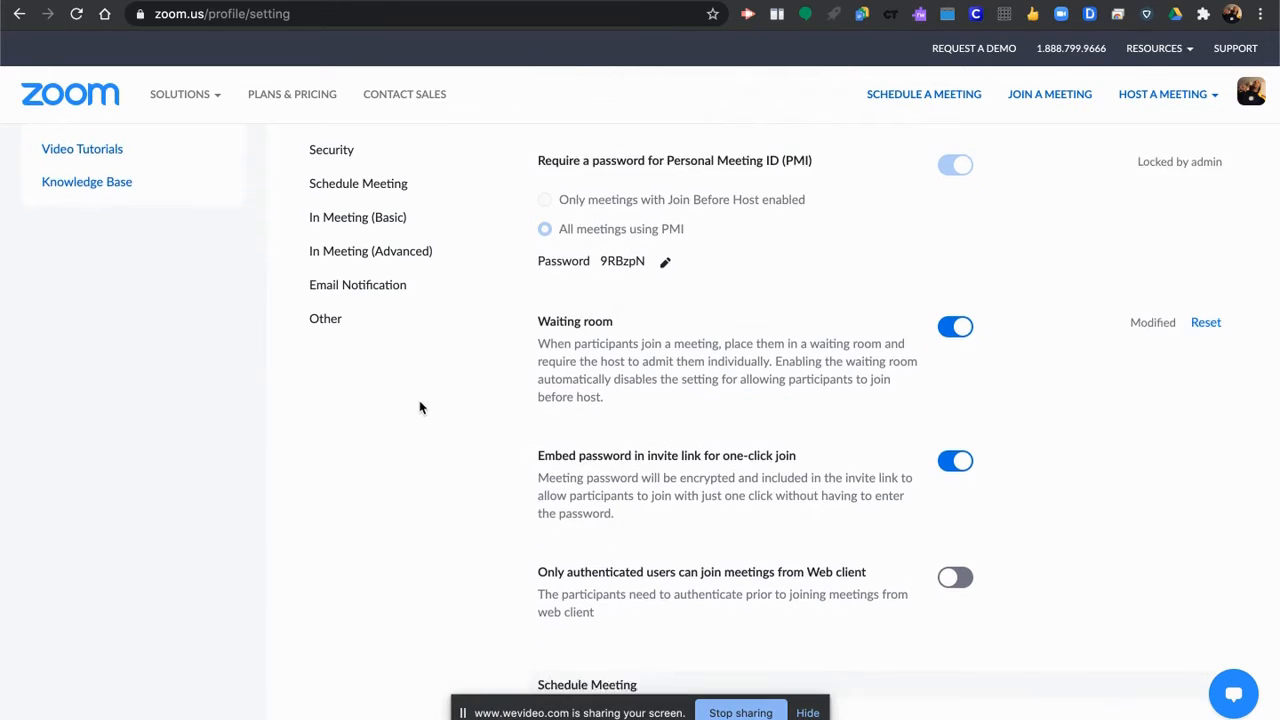
scroll(420, 406, down, 5)
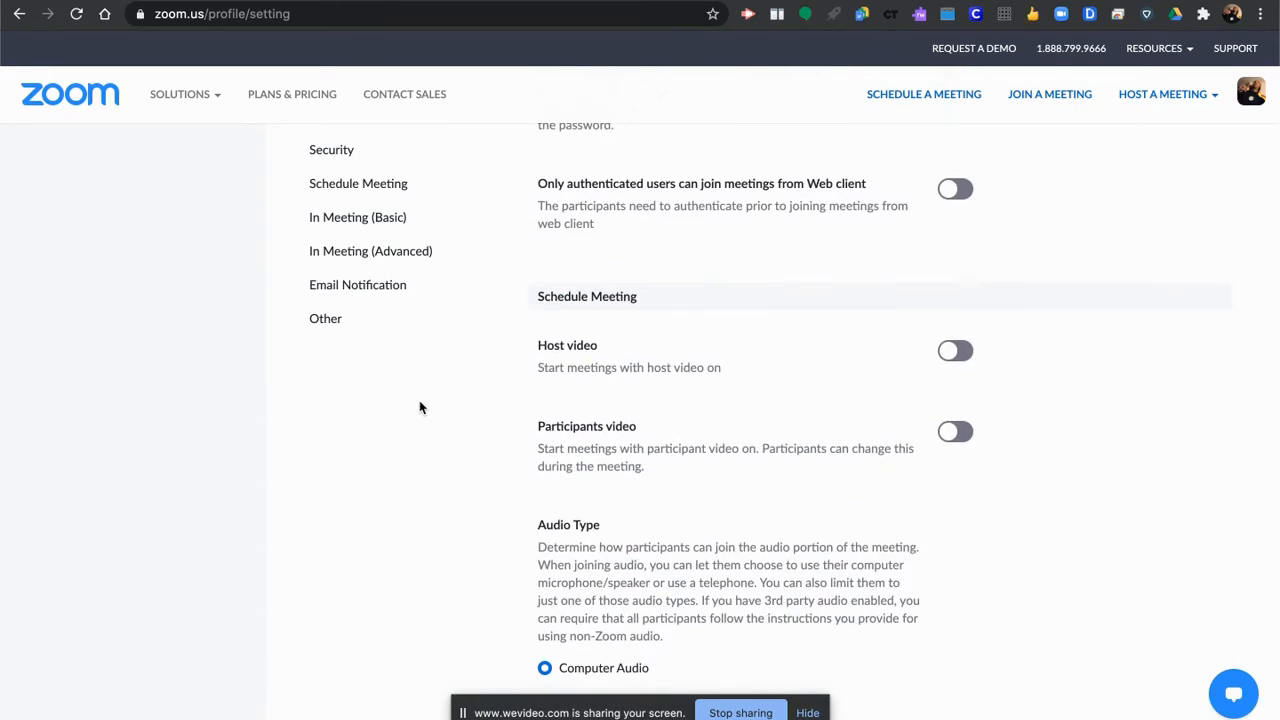
scroll(420, 407, down, 2)
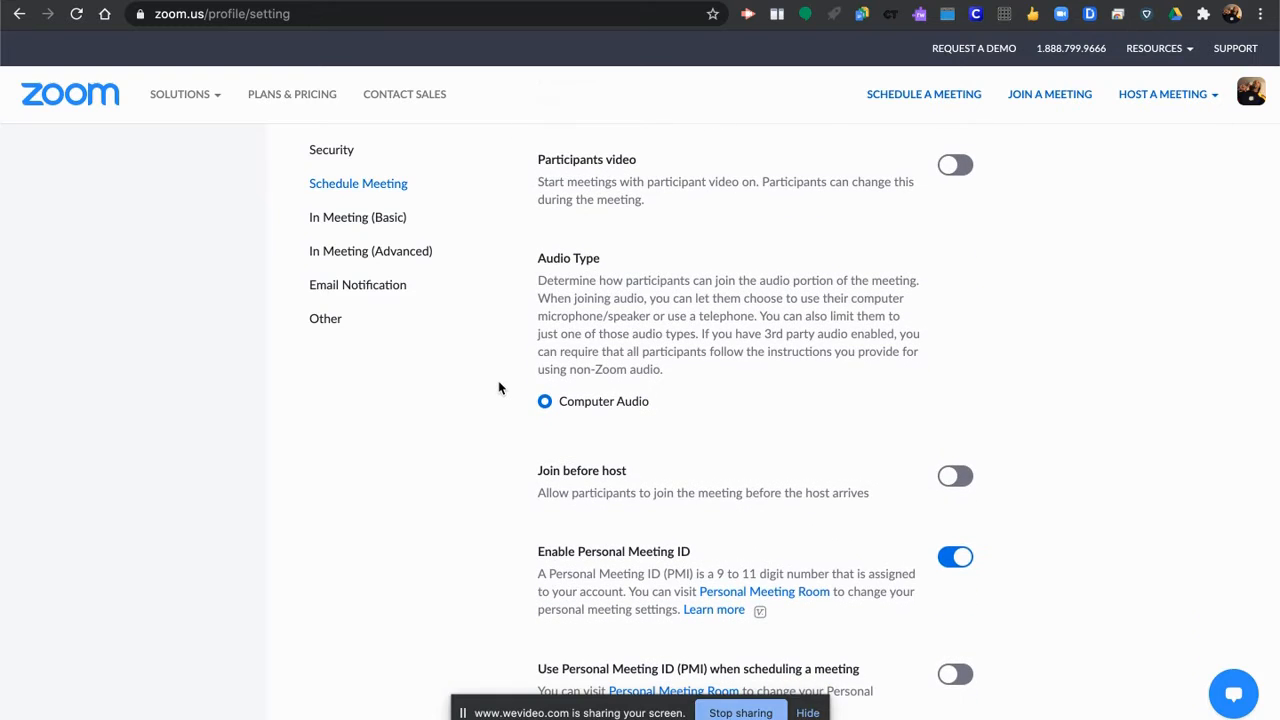
scroll(500, 388, down, 1)
scroll(499, 388, down, 3)
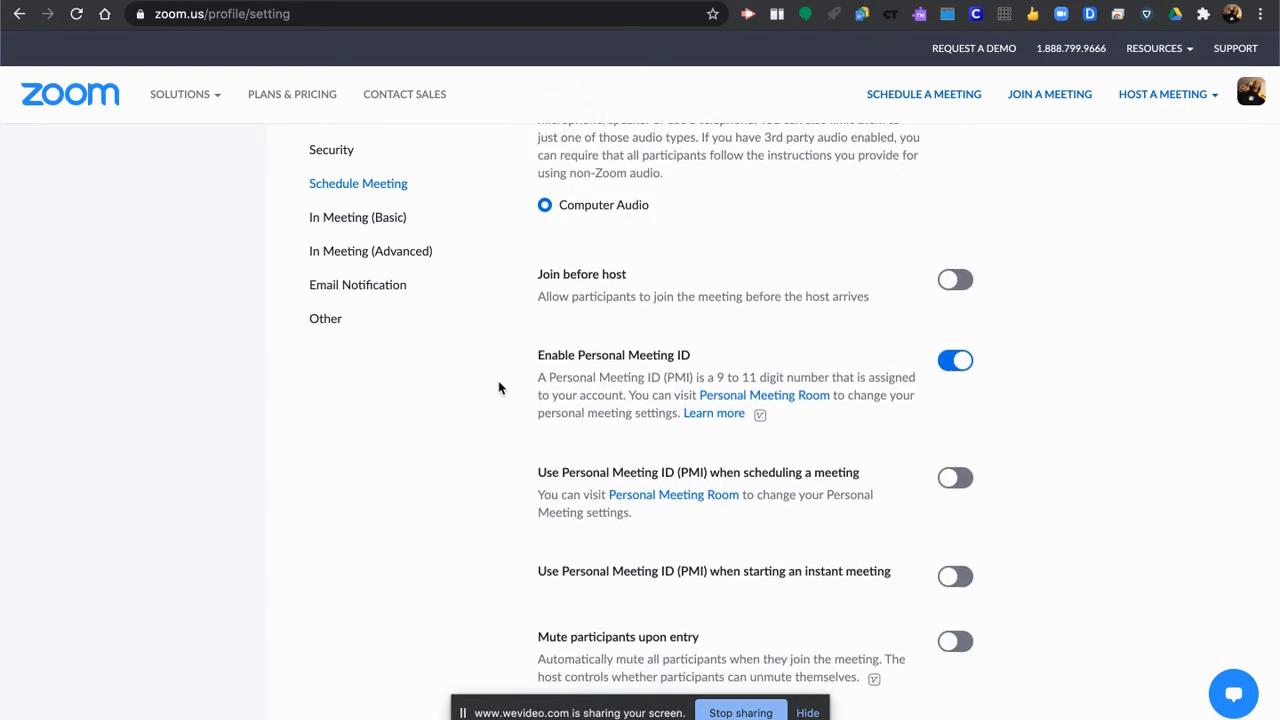
scroll(499, 388, down, 6)
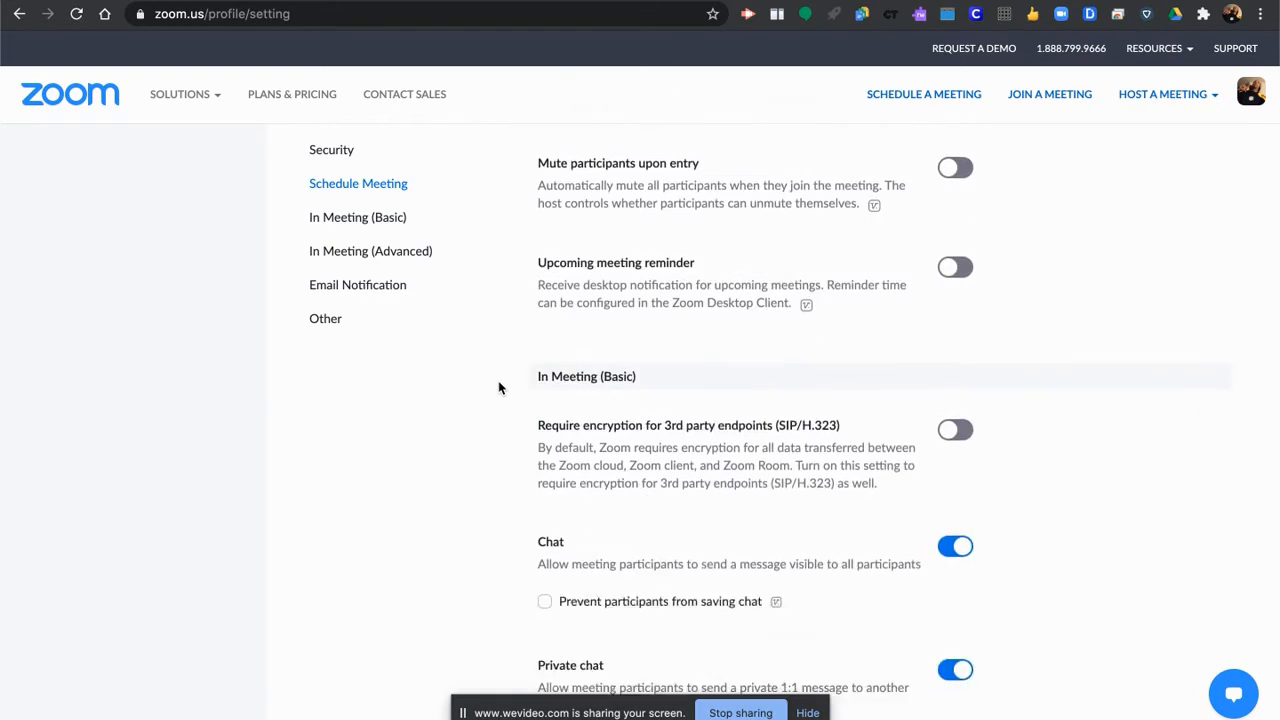
scroll(499, 388, down, 1)
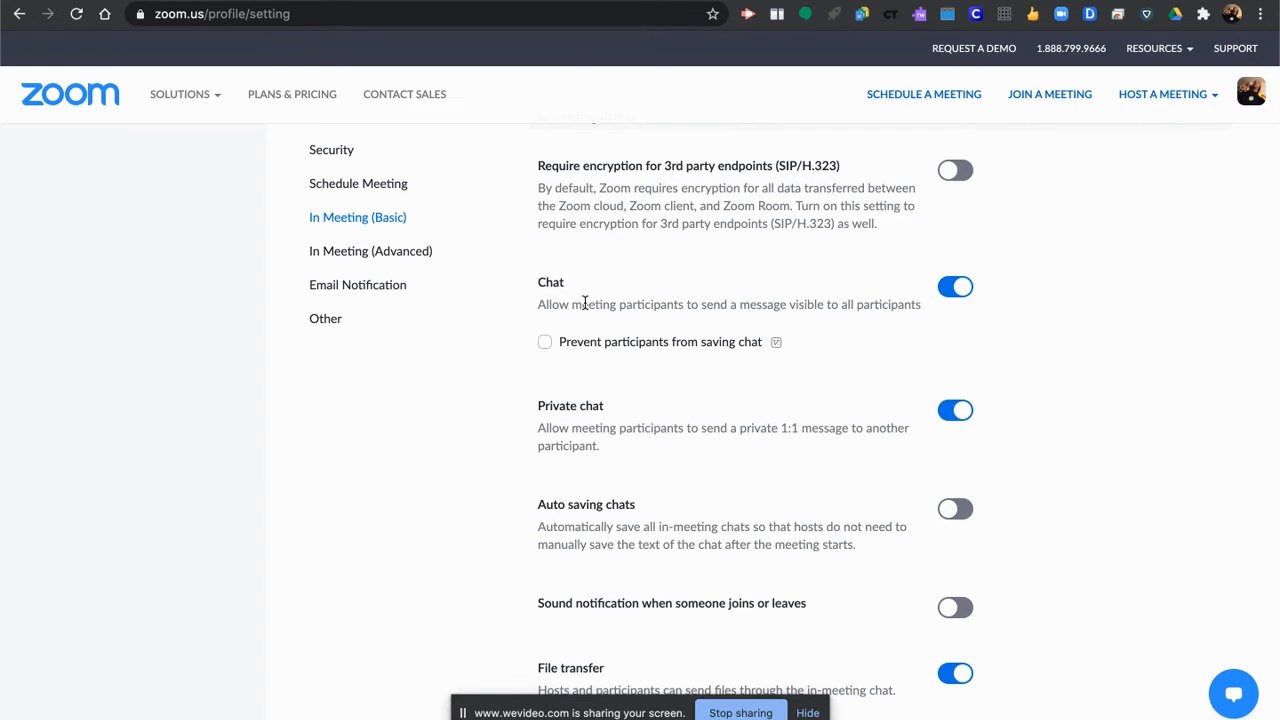
Select All Participants as who can share in the screen sharing settings
scroll(487, 419, down, 3)
scroll(487, 419, down, 7)
scroll(487, 419, down, 2)
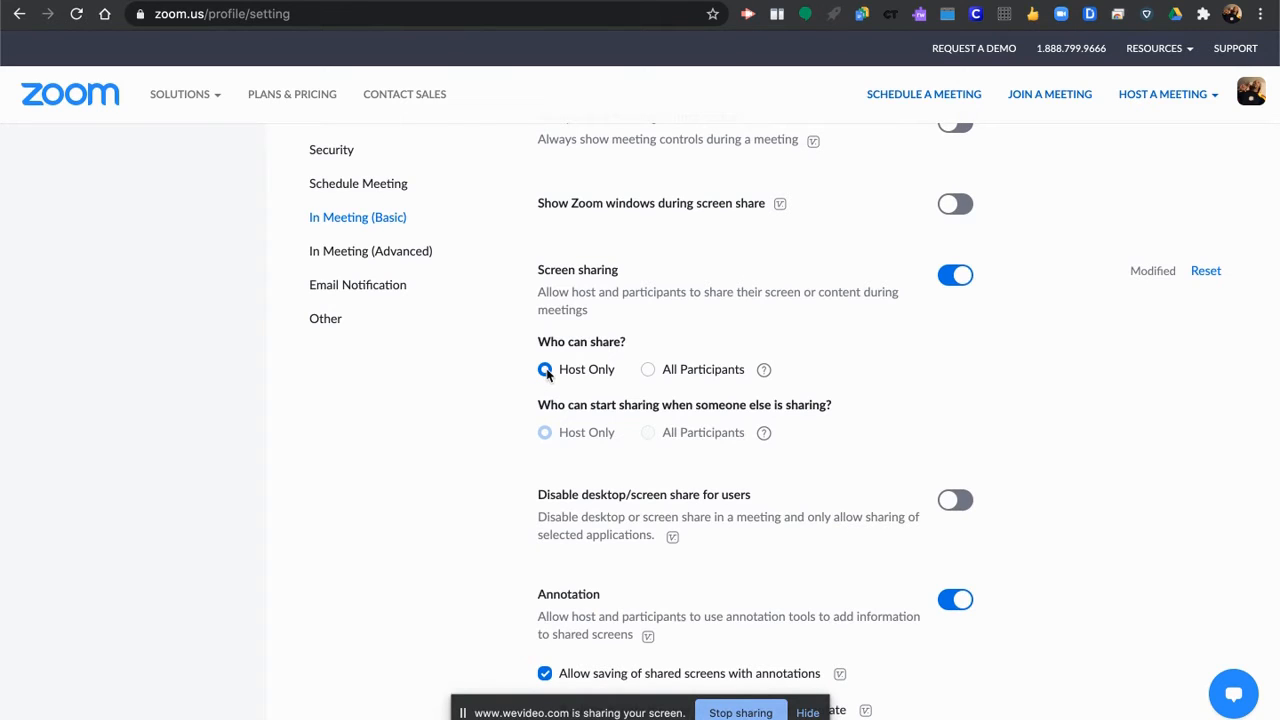
click(648, 370)
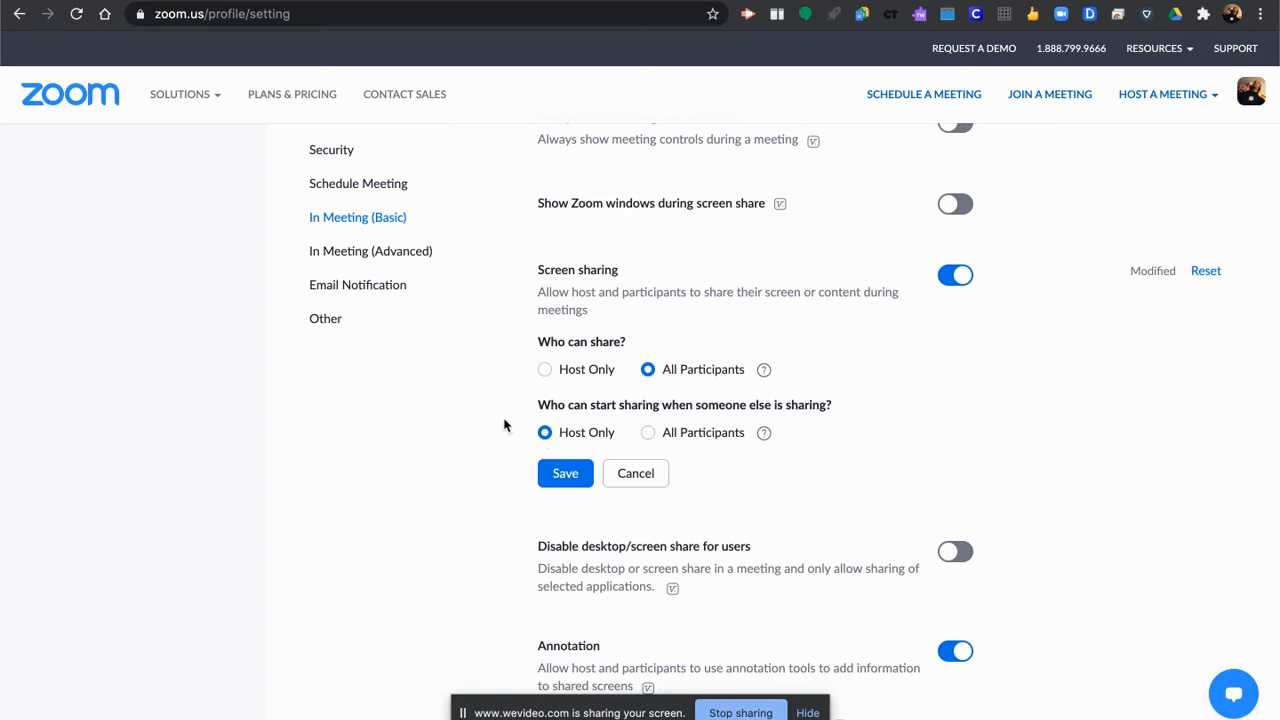
Examine the in-meeting settings from annotation, whiteboard and remote control through participant renaming to breakout rooms and closed captioning
scroll(504, 425, down, 5)
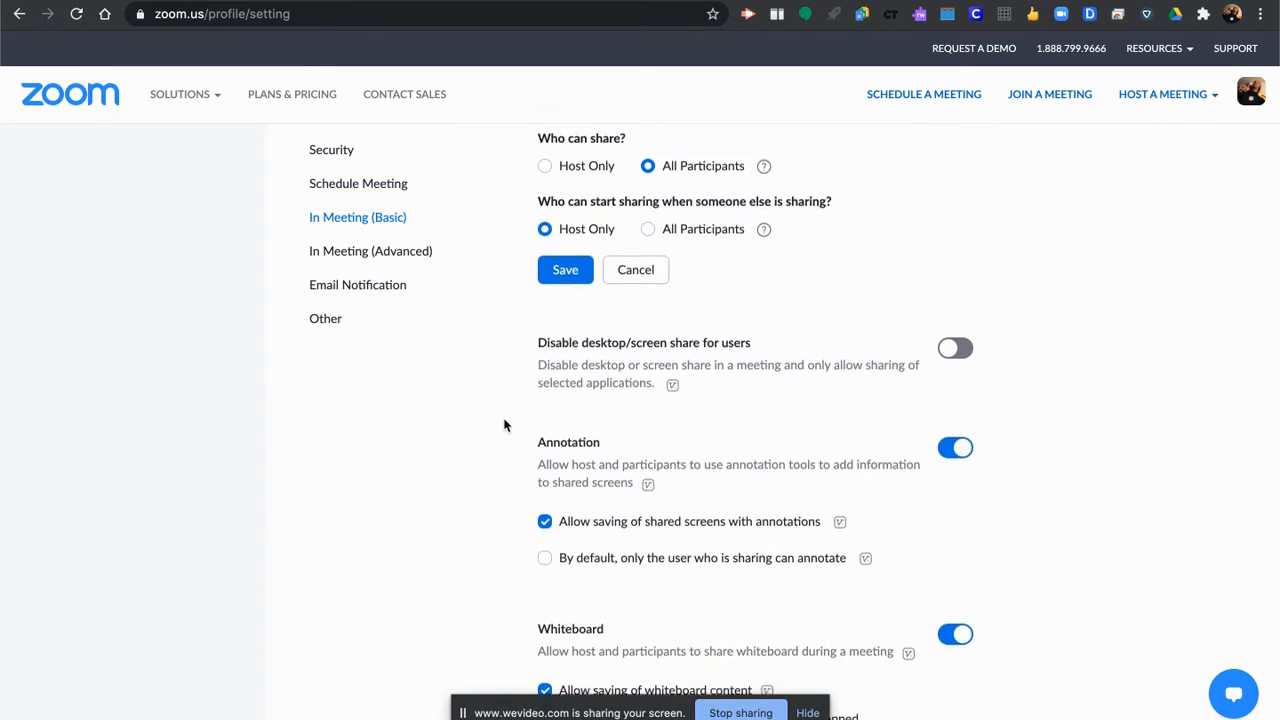
scroll(504, 425, down, 4)
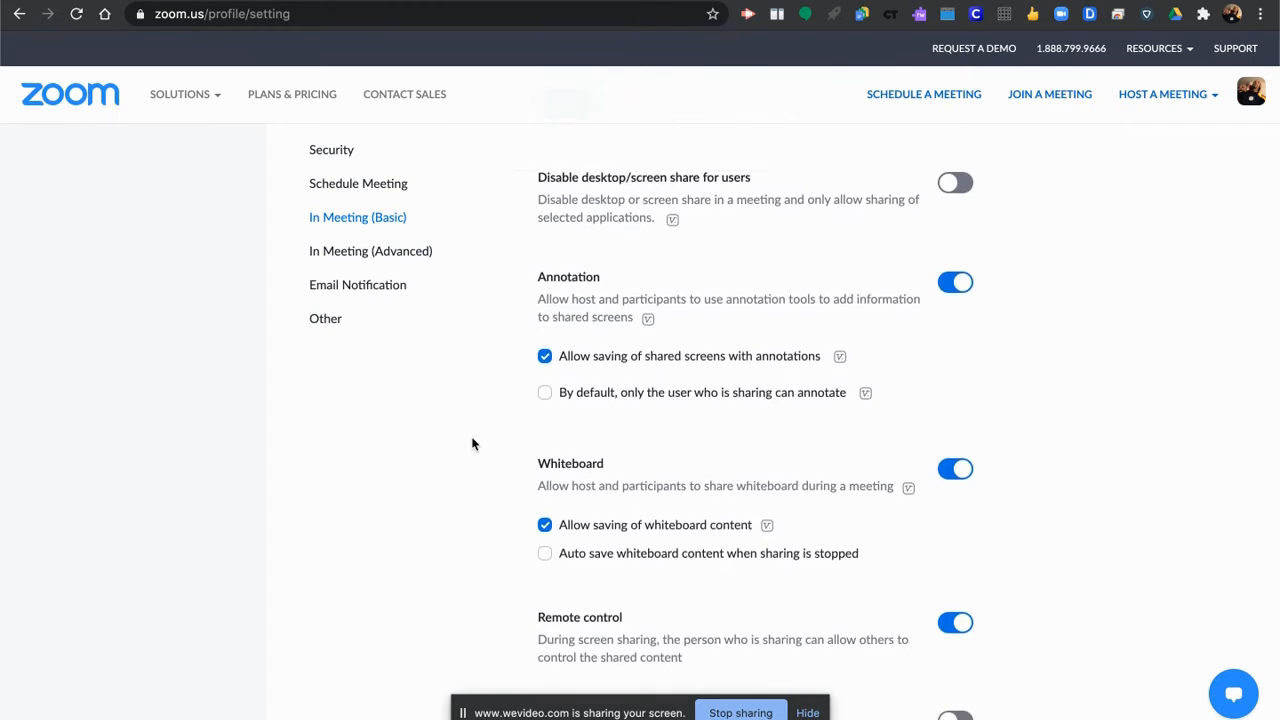
scroll(473, 444, down, 1)
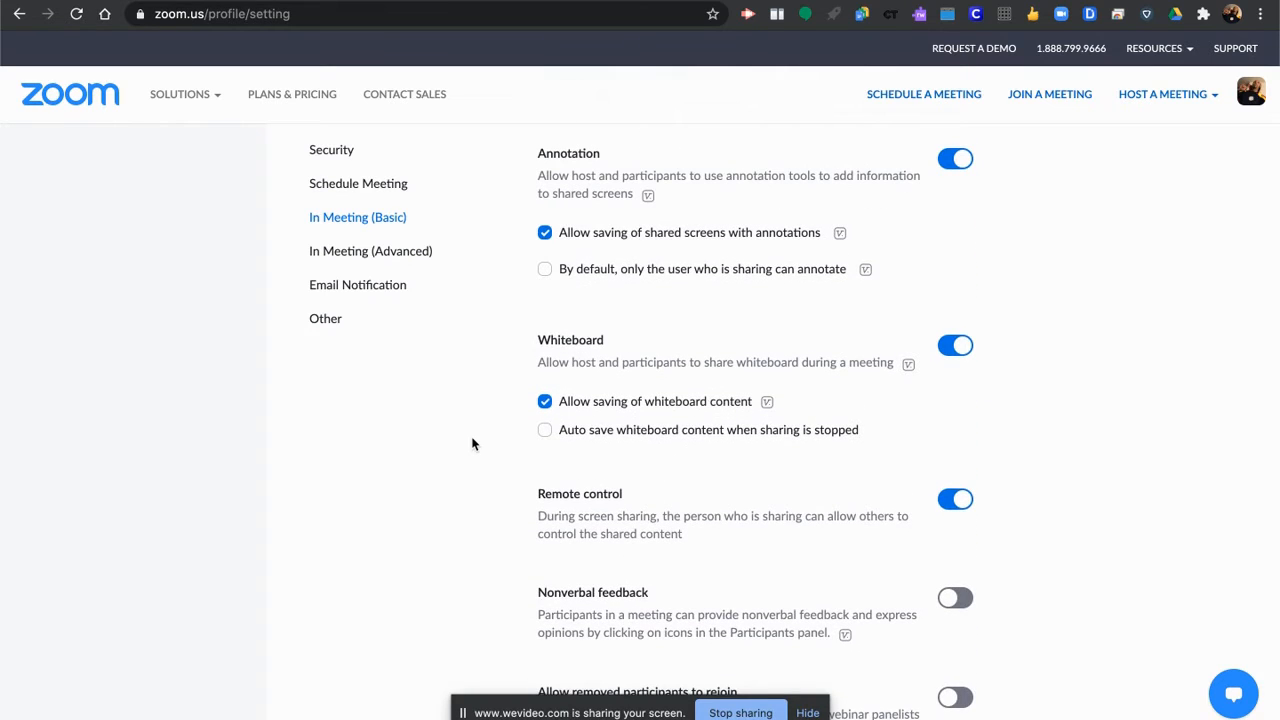
scroll(486, 389, down, 1)
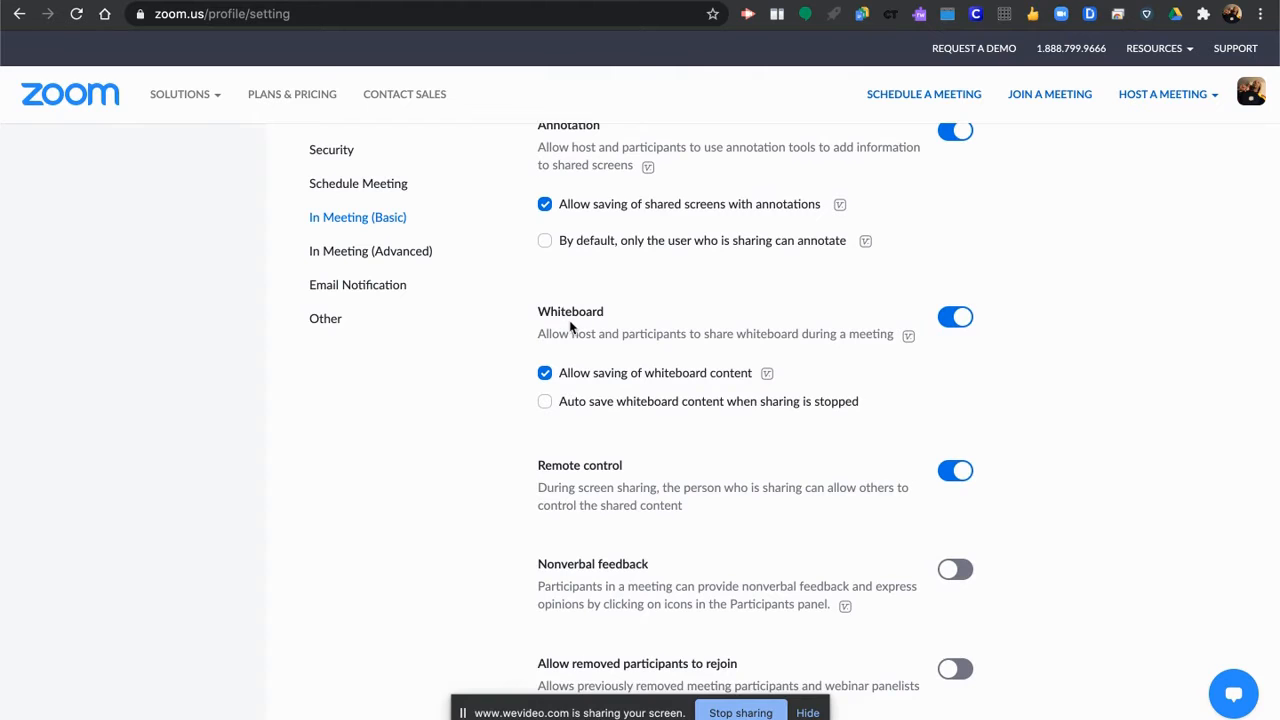
scroll(503, 344, up, 1)
scroll(494, 364, down, 5)
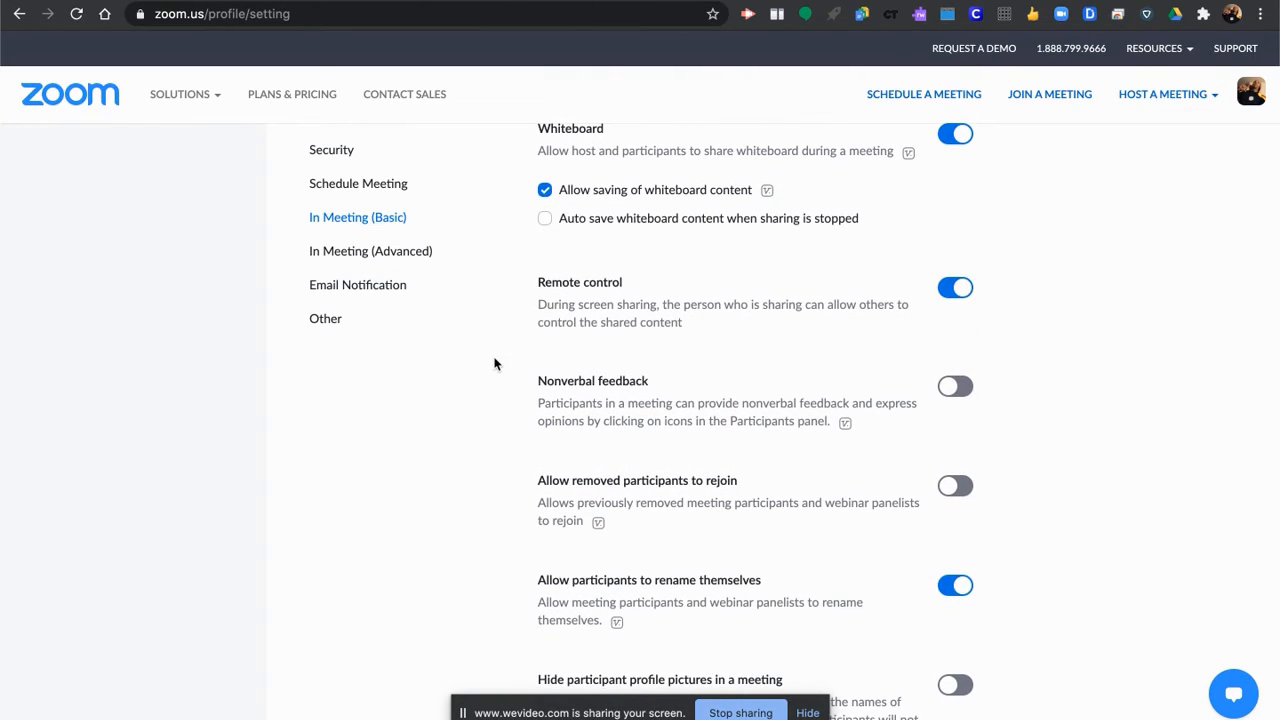
scroll(494, 364, down, 6)
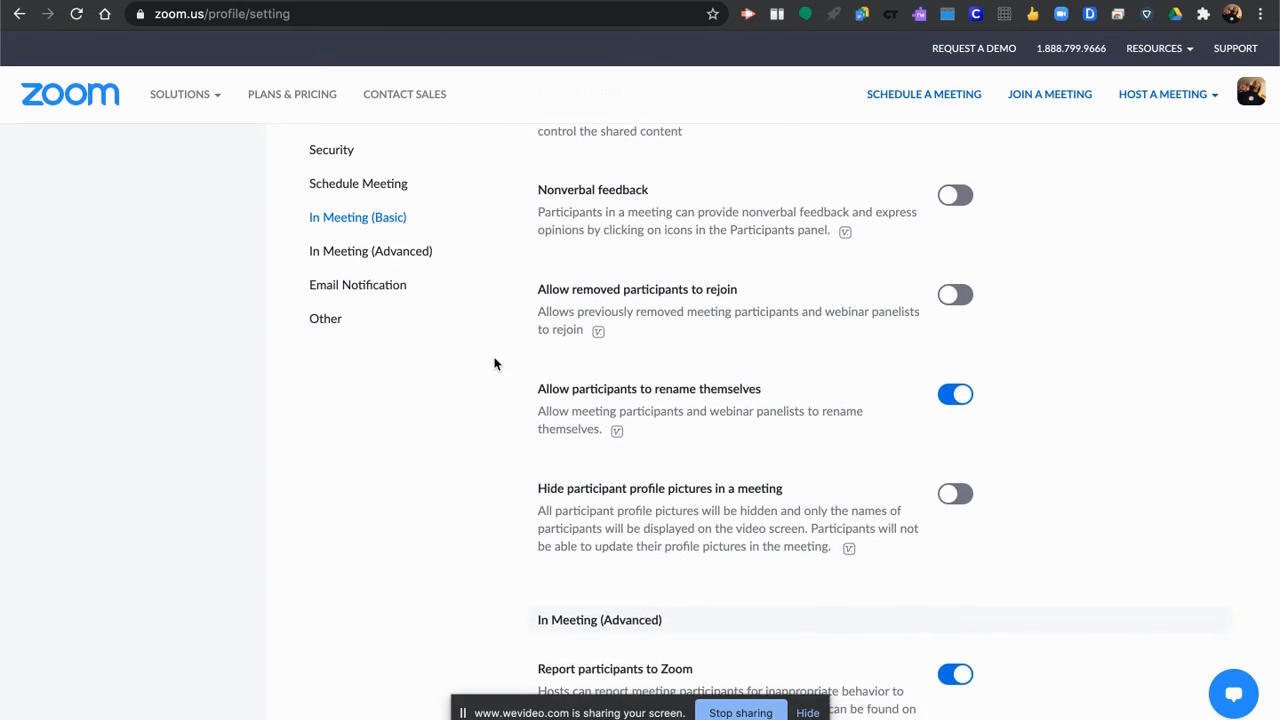
scroll(494, 364, down, 7)
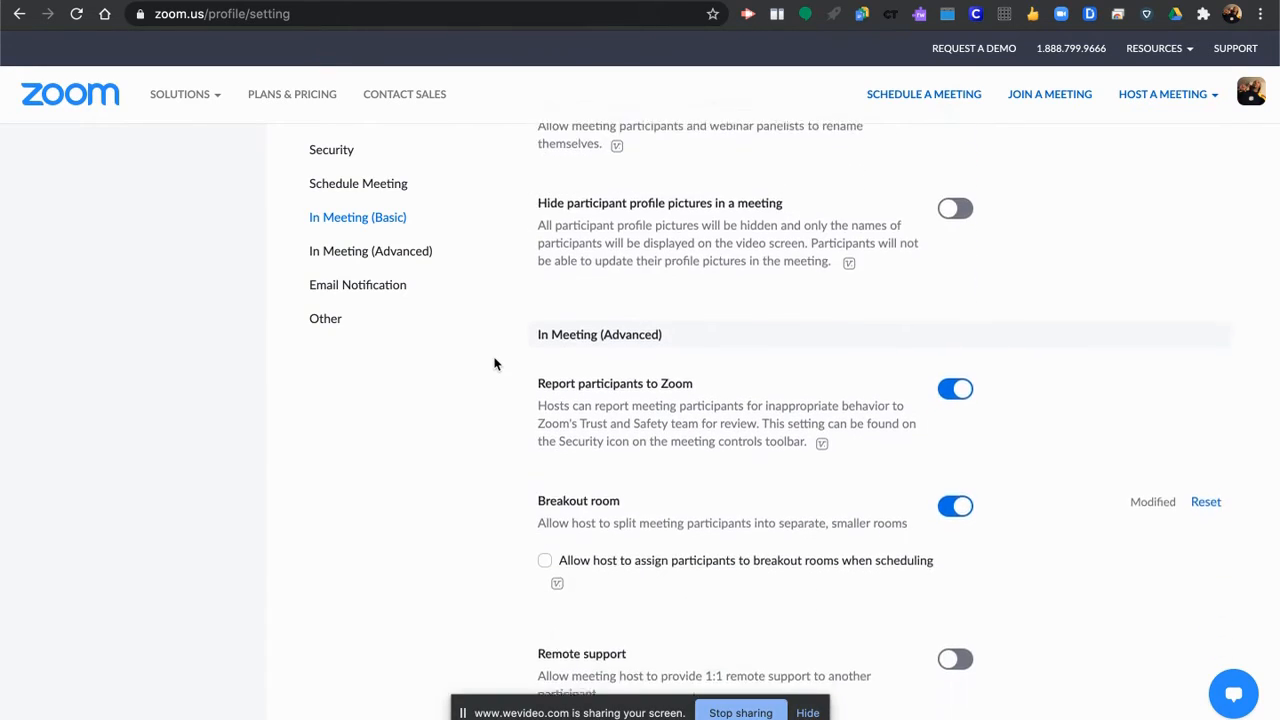
scroll(494, 364, down, 3)
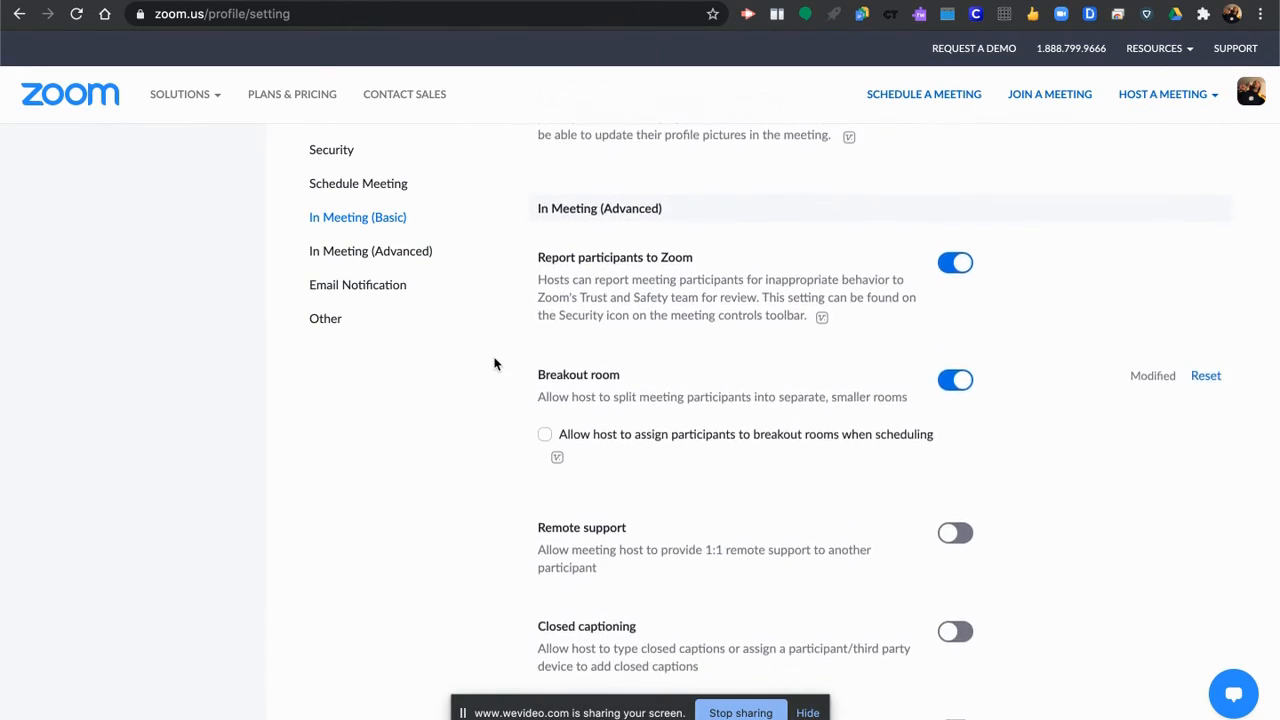
scroll(494, 364, down, 1)
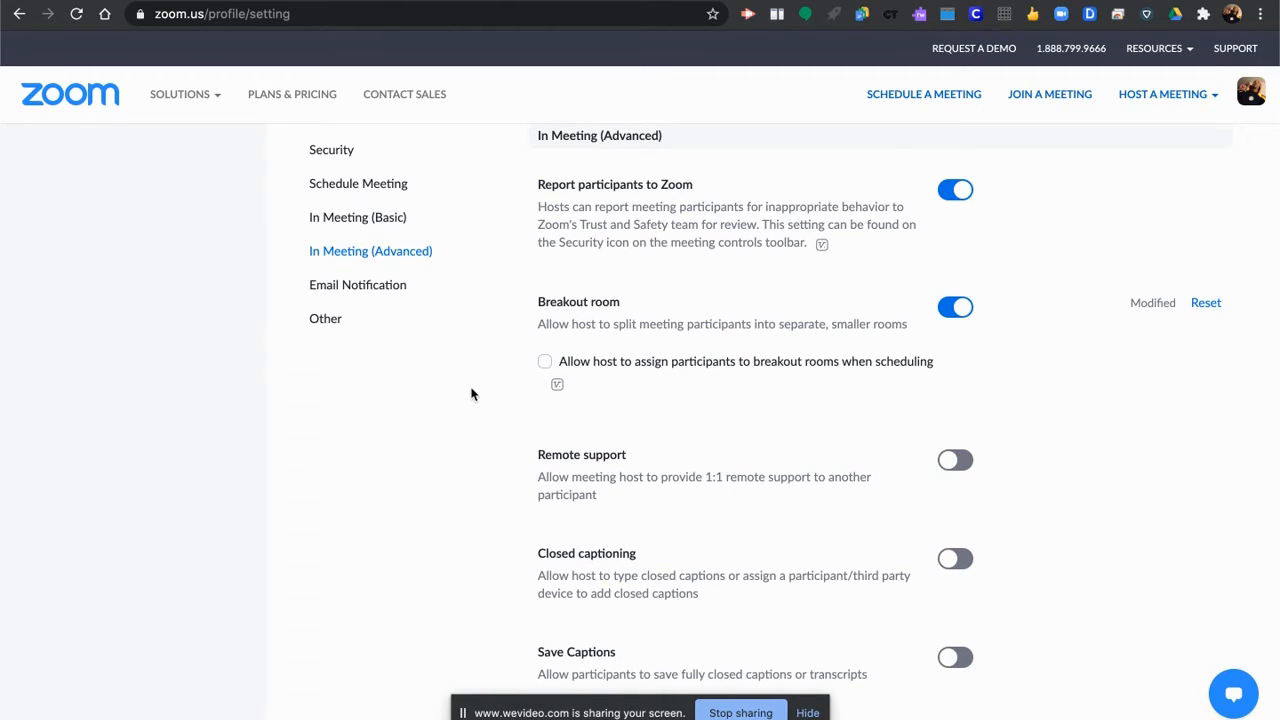
Examine the remaining advanced in-meeting settings, from closed captioning and virtual background to browser joining, plus the email notification and other settings
scroll(472, 394, down, 5)
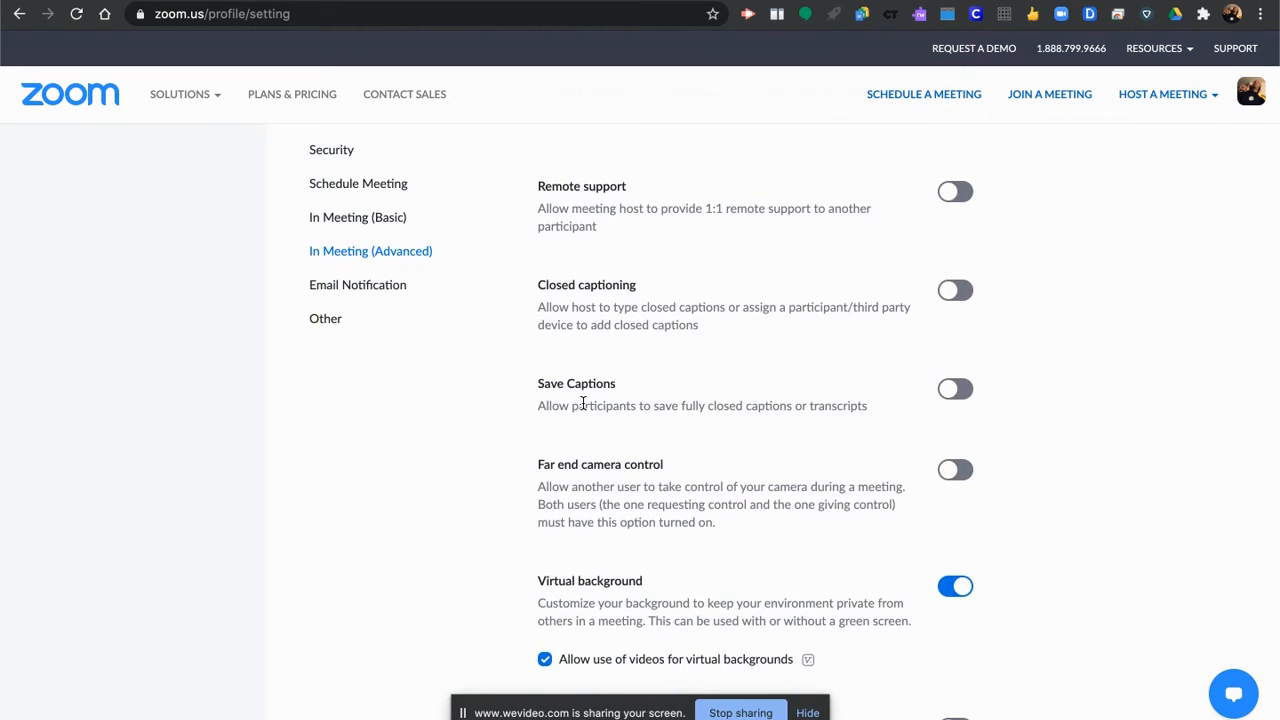
scroll(460, 443, down, 4)
scroll(460, 443, down, 2)
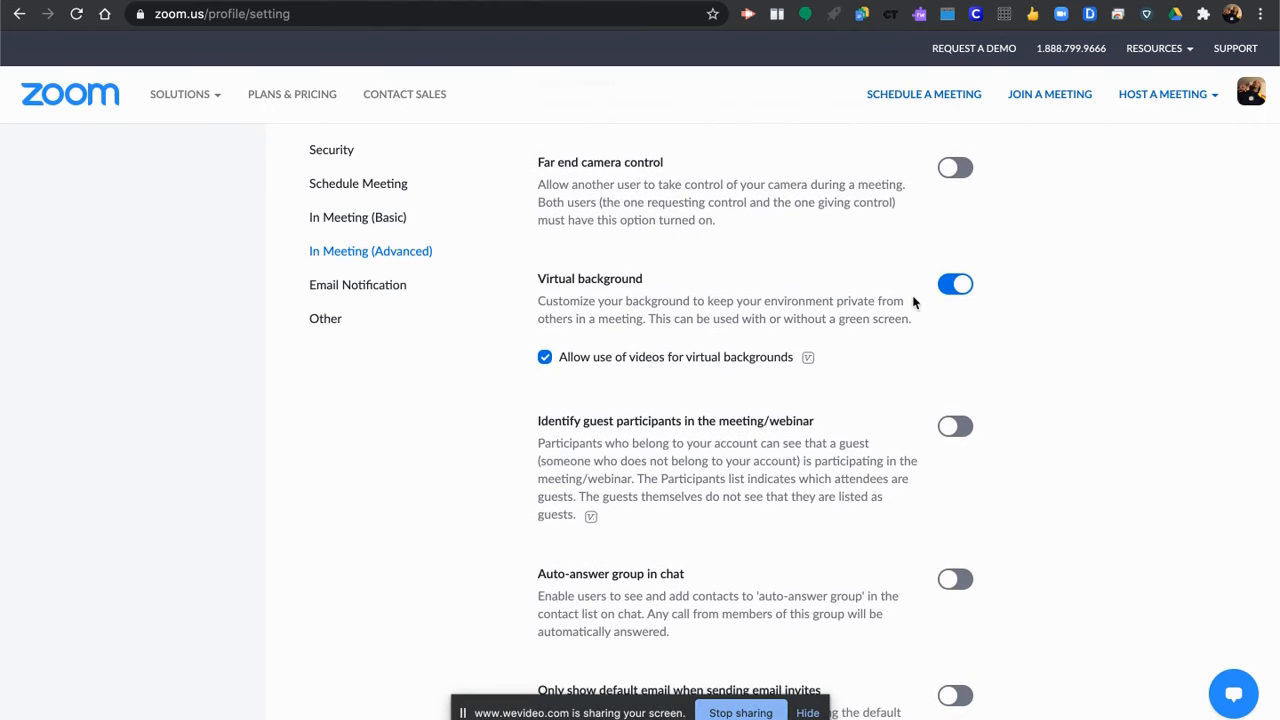
scroll(497, 403, down, 4)
scroll(497, 403, down, 10)
scroll(497, 403, down, 2)
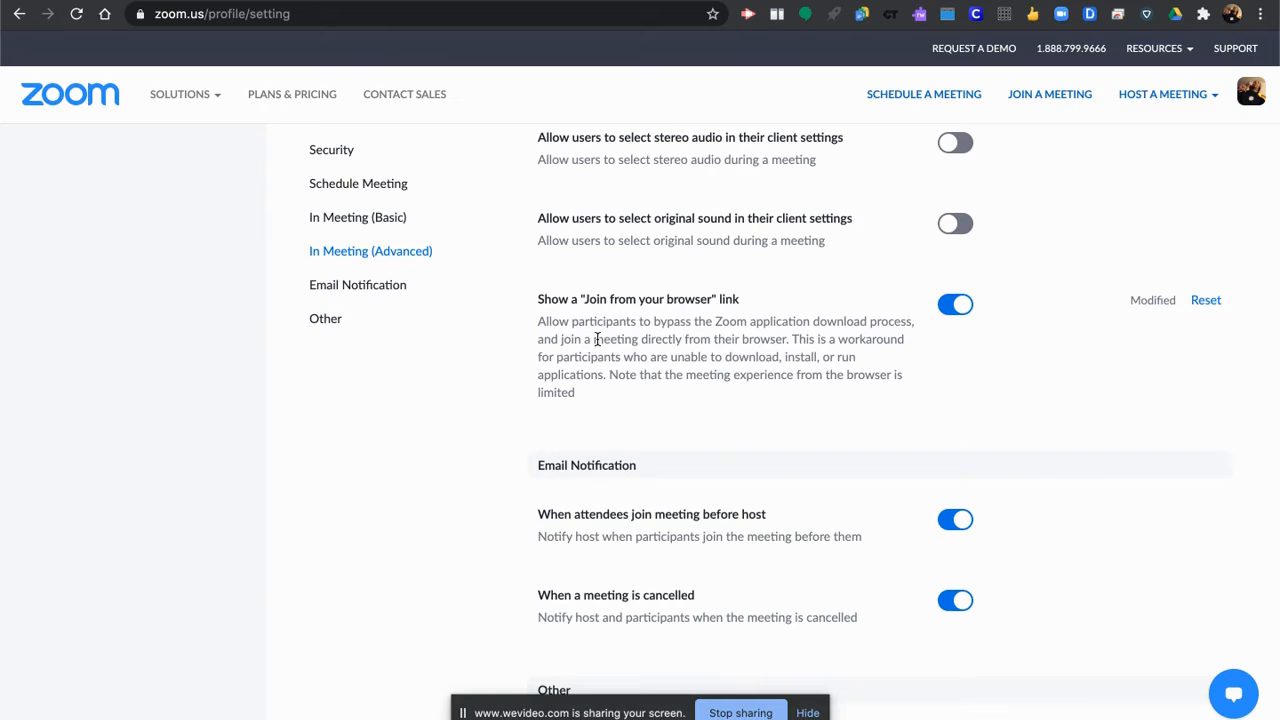
scroll(406, 426, down, 3)
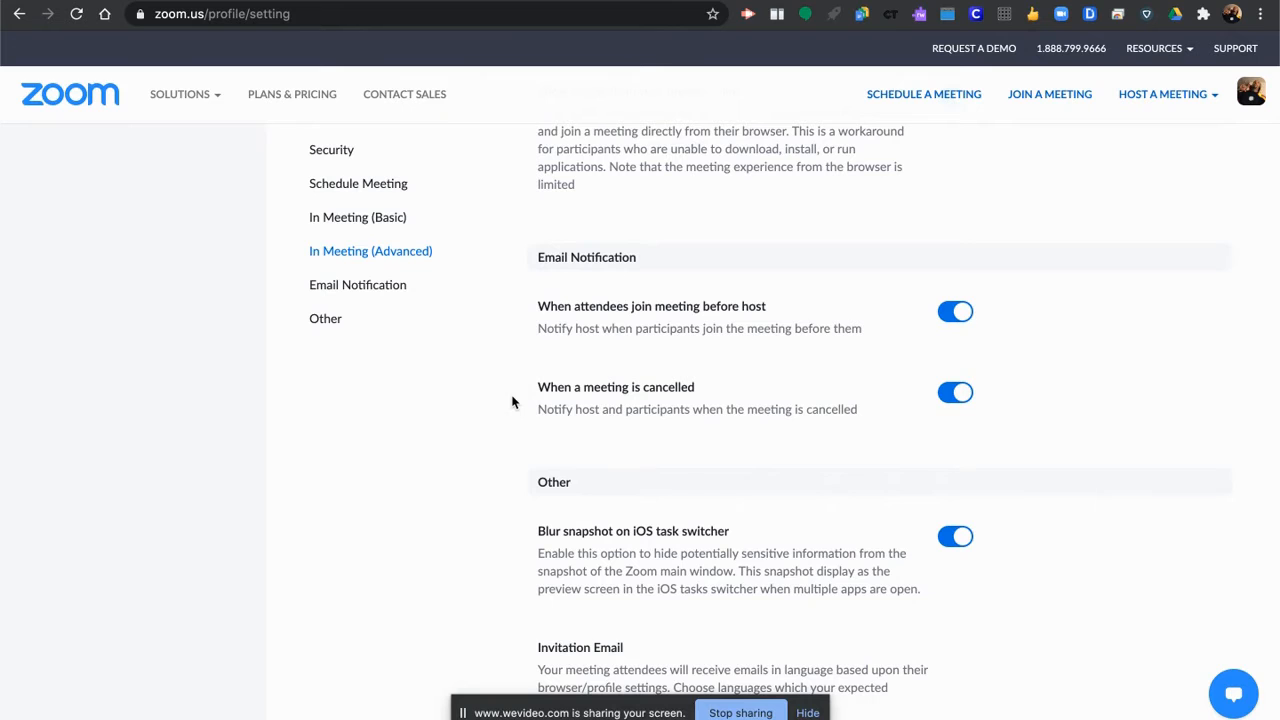
scroll(512, 402, down, 5)
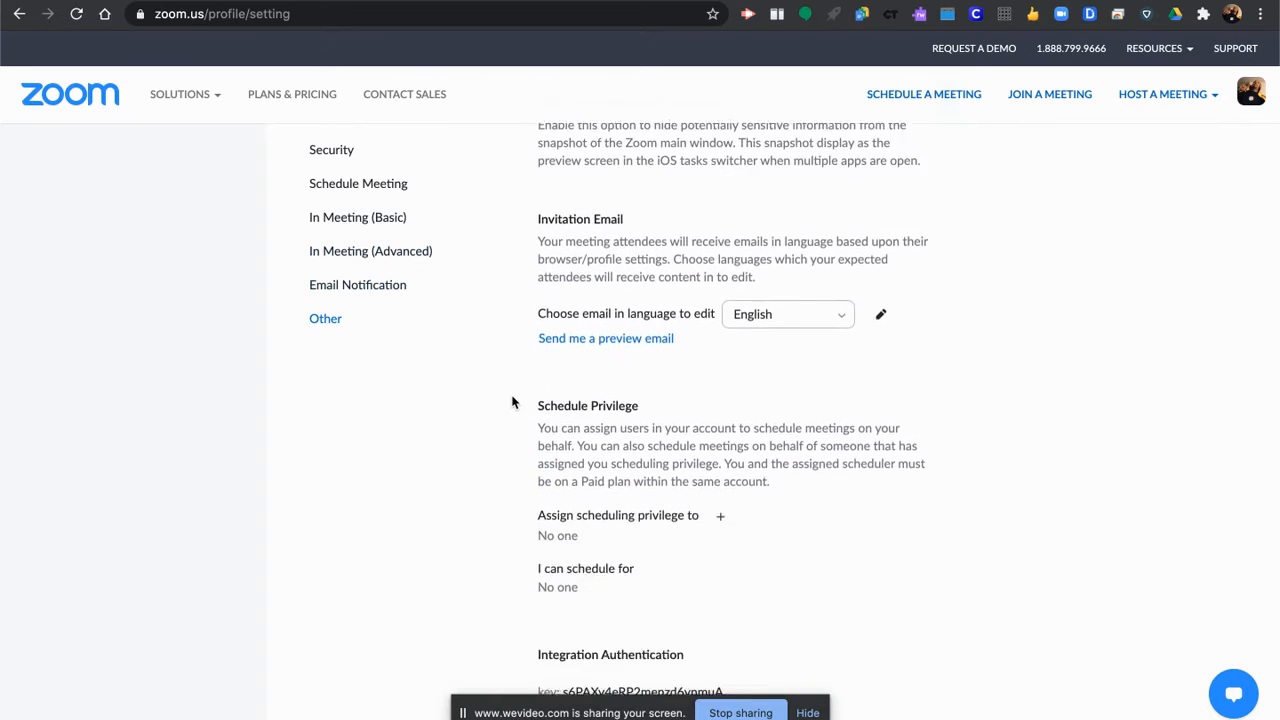
scroll(512, 402, down, 3)
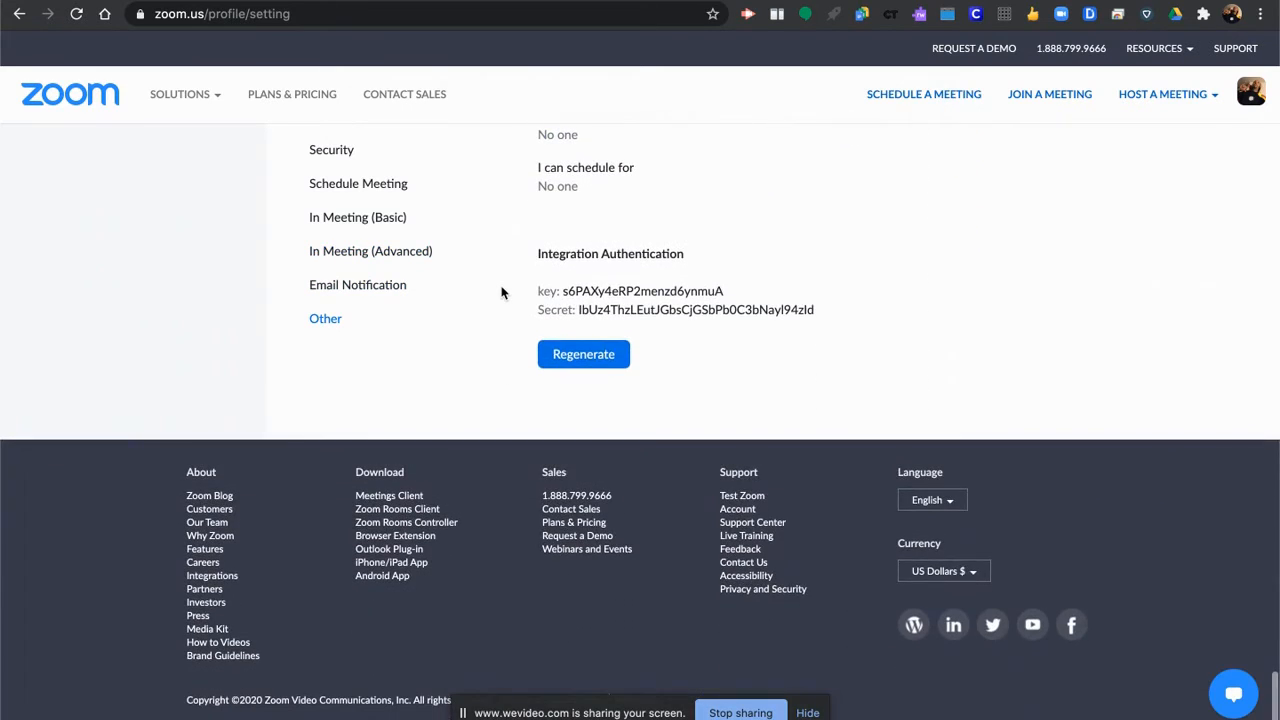
Open the recording settings and view the local recording, automatic recording and disclaimer options
scroll(502, 293, up, 20)
scroll(502, 293, up, 15)
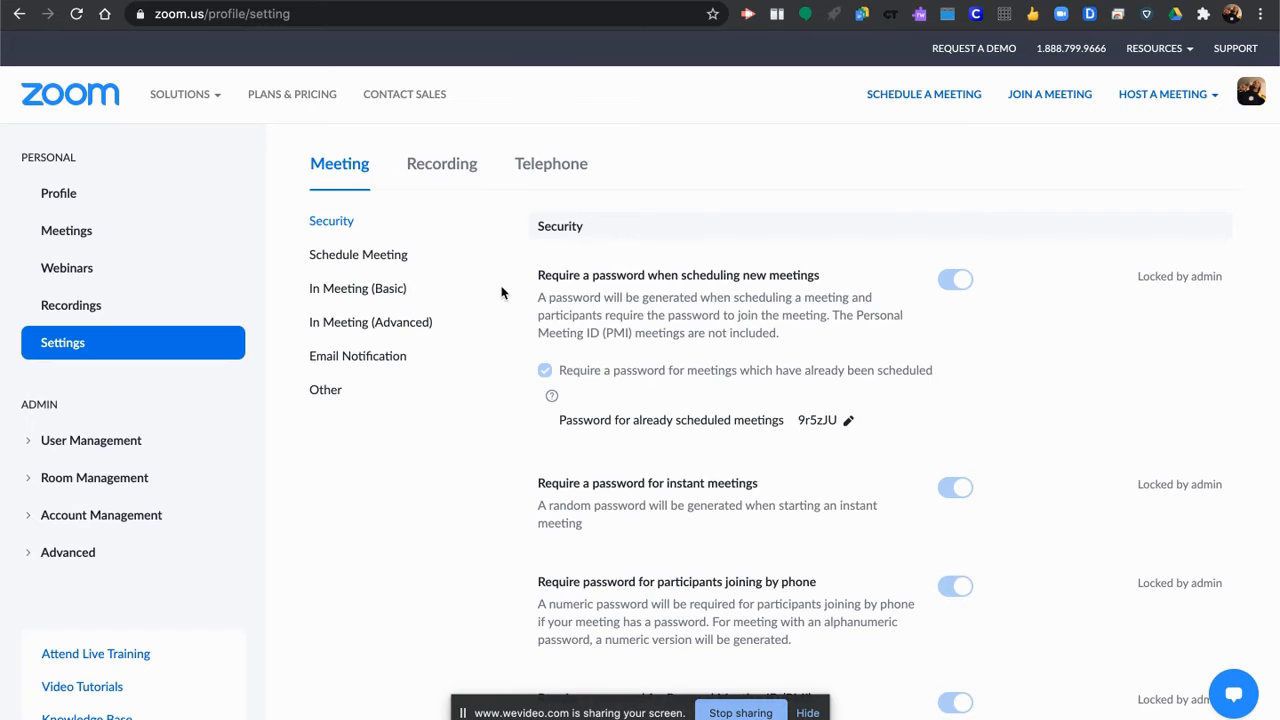
click(458, 167)
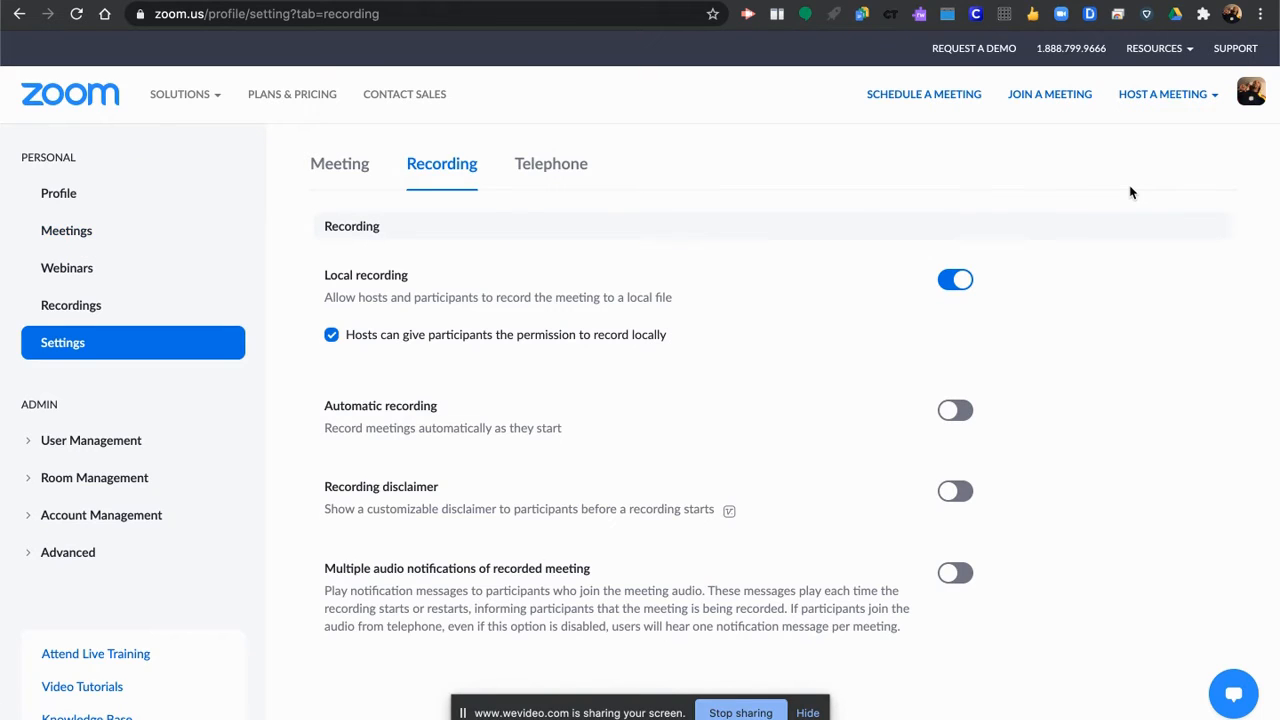
Host a meeting with video on in the Zoom desktop app, joining with computer audio and muting the microphone
click(1184, 100)
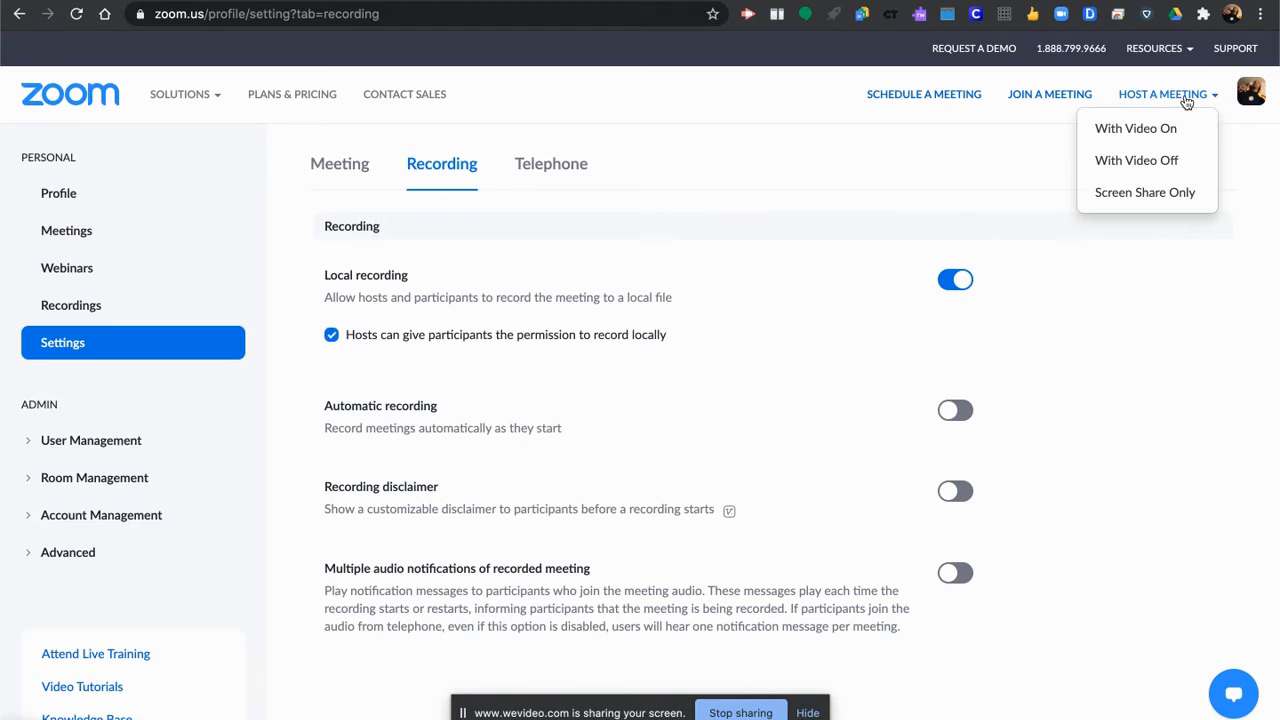
click(1146, 134)
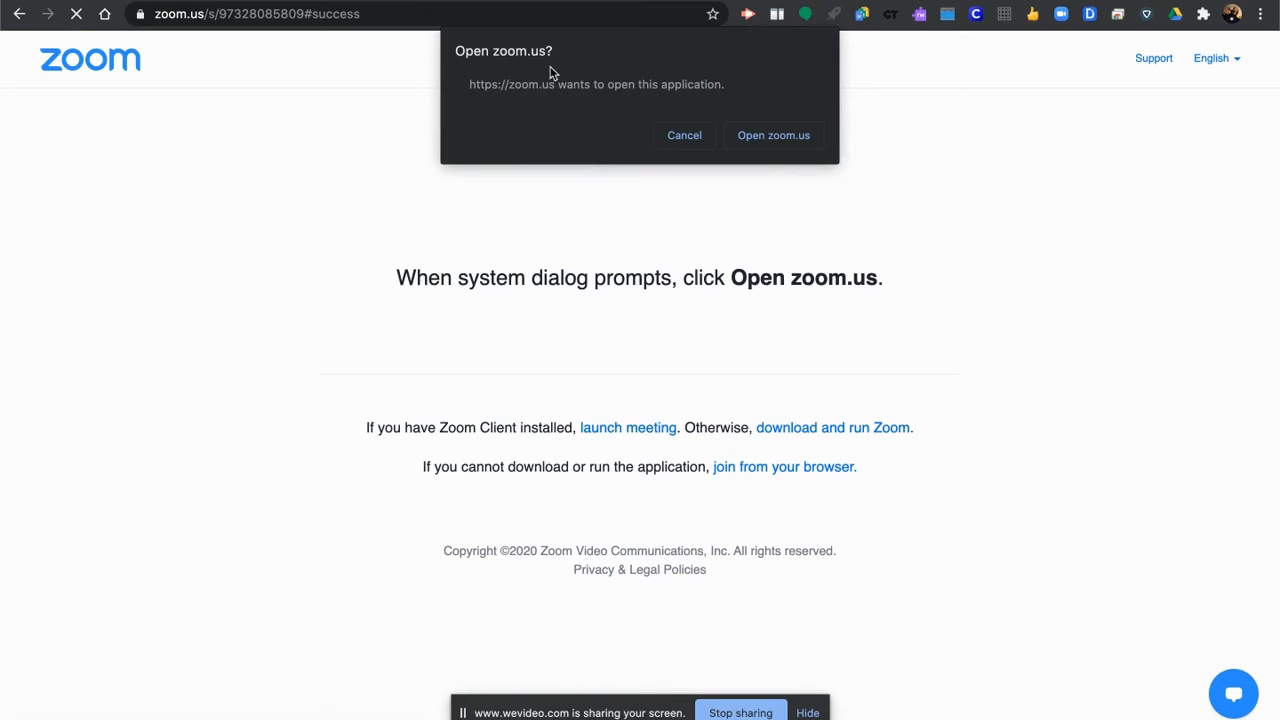
click(773, 136)
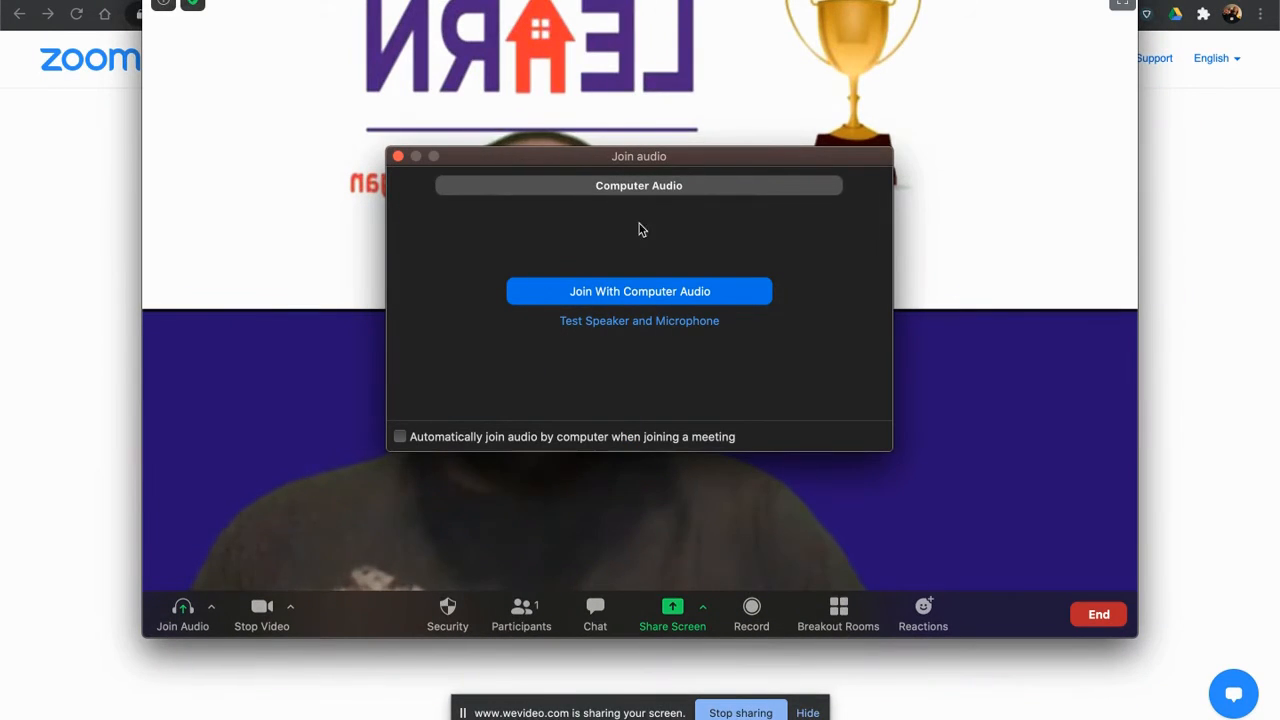
click(592, 297)
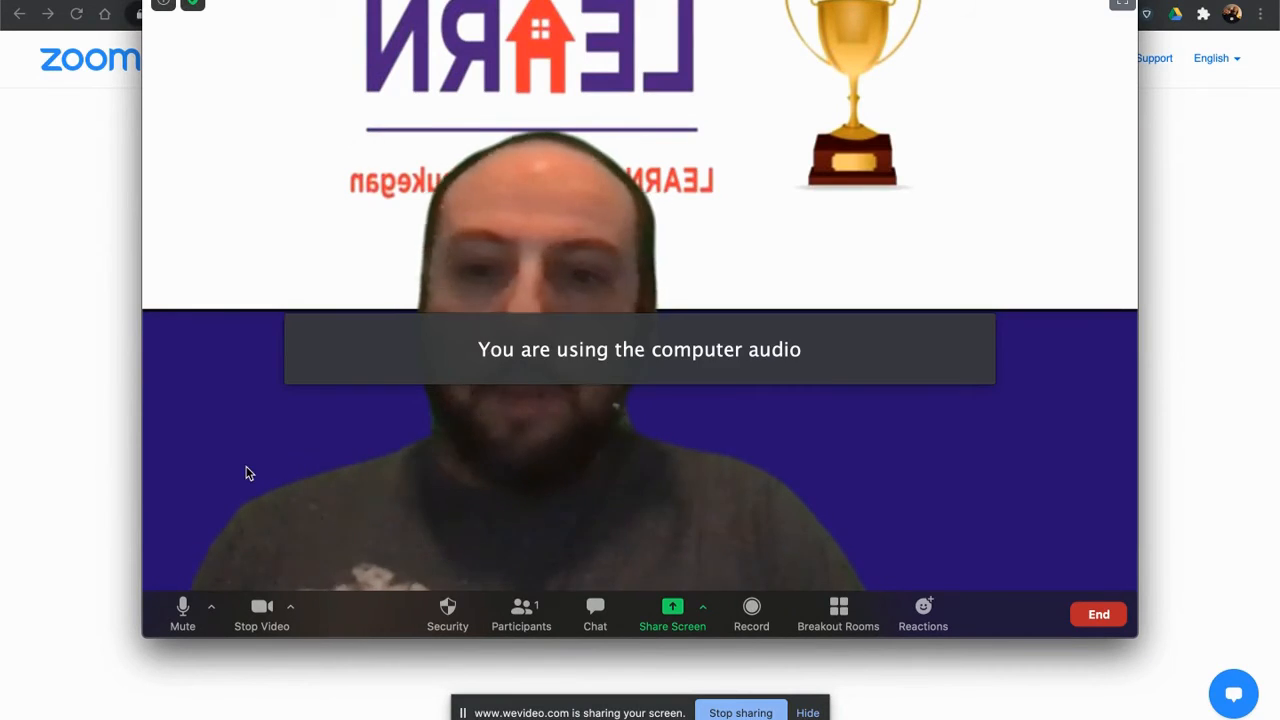
click(183, 610)
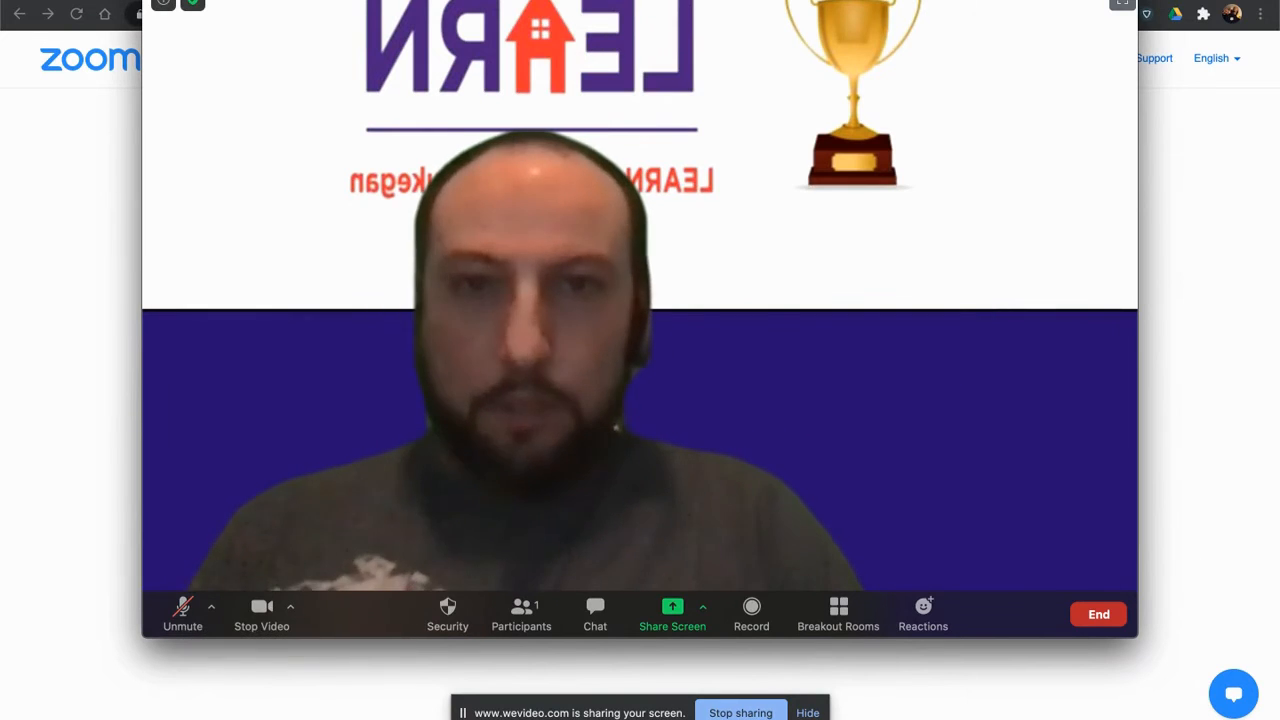
Move and resize the meeting window so that it fills the left half of the screen
drag(659, 0, 517, 0)
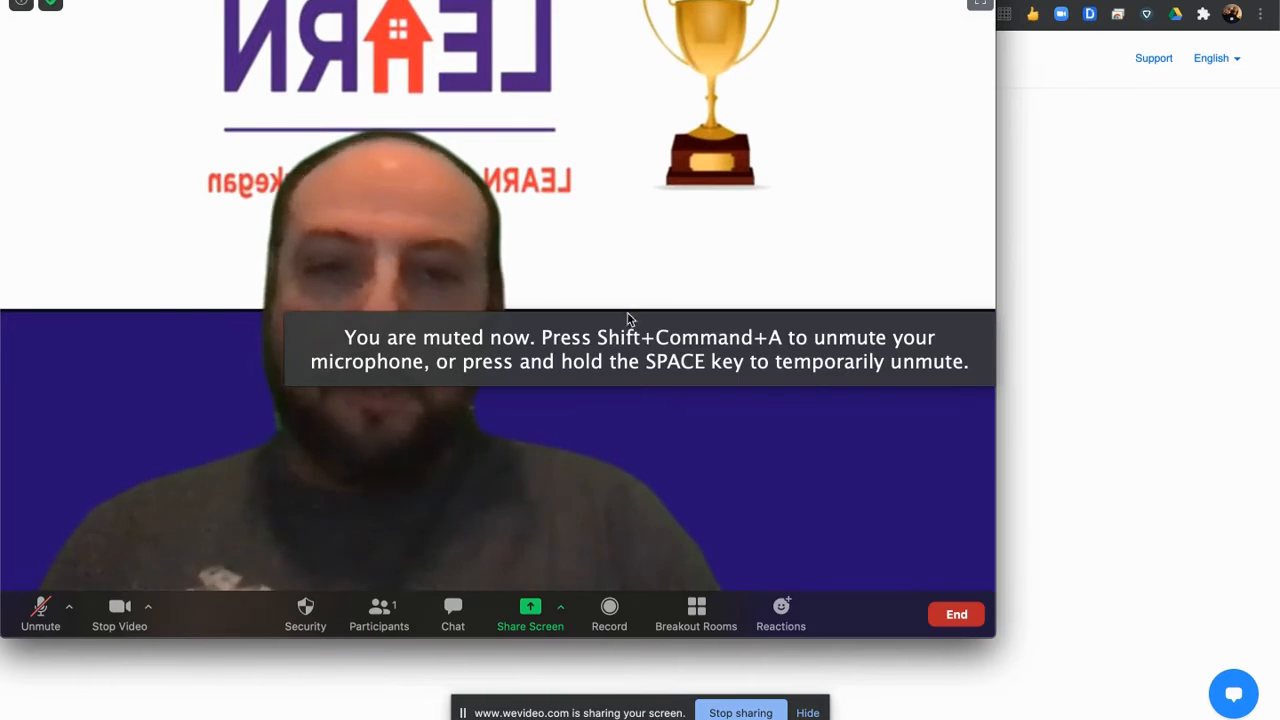
drag(866, 637, 866, 719)
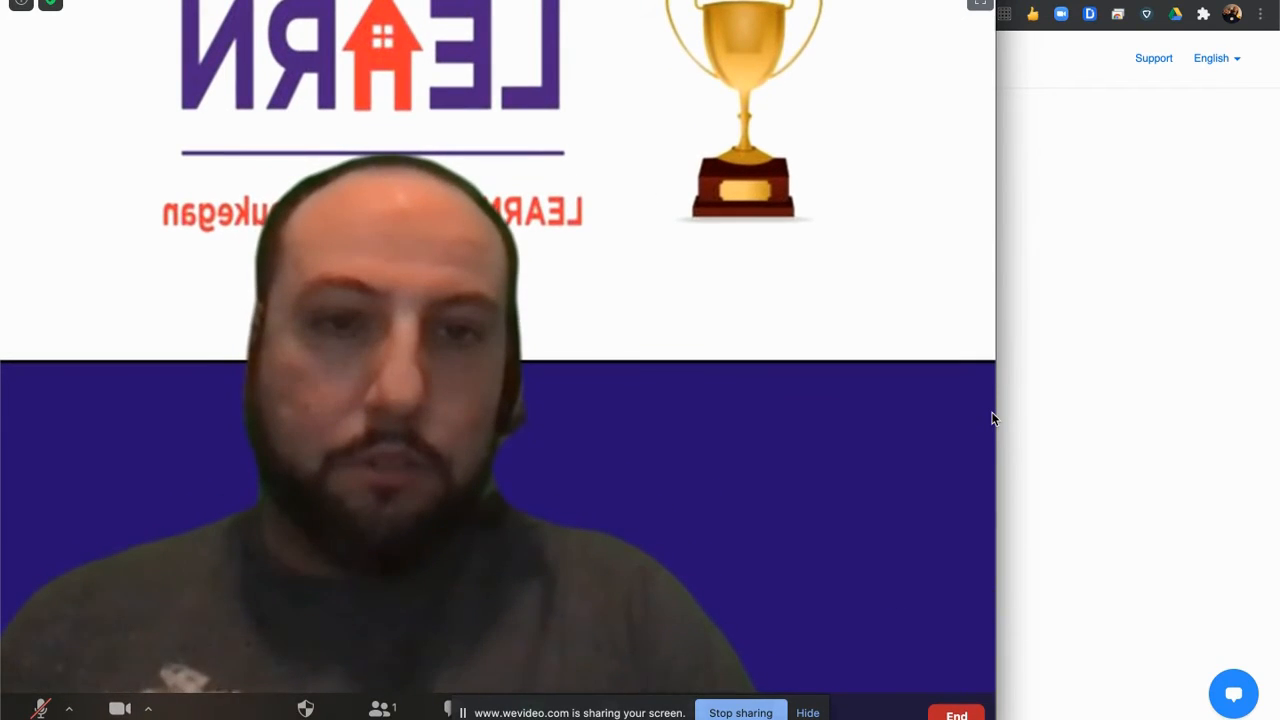
drag(993, 413, 629, 423)
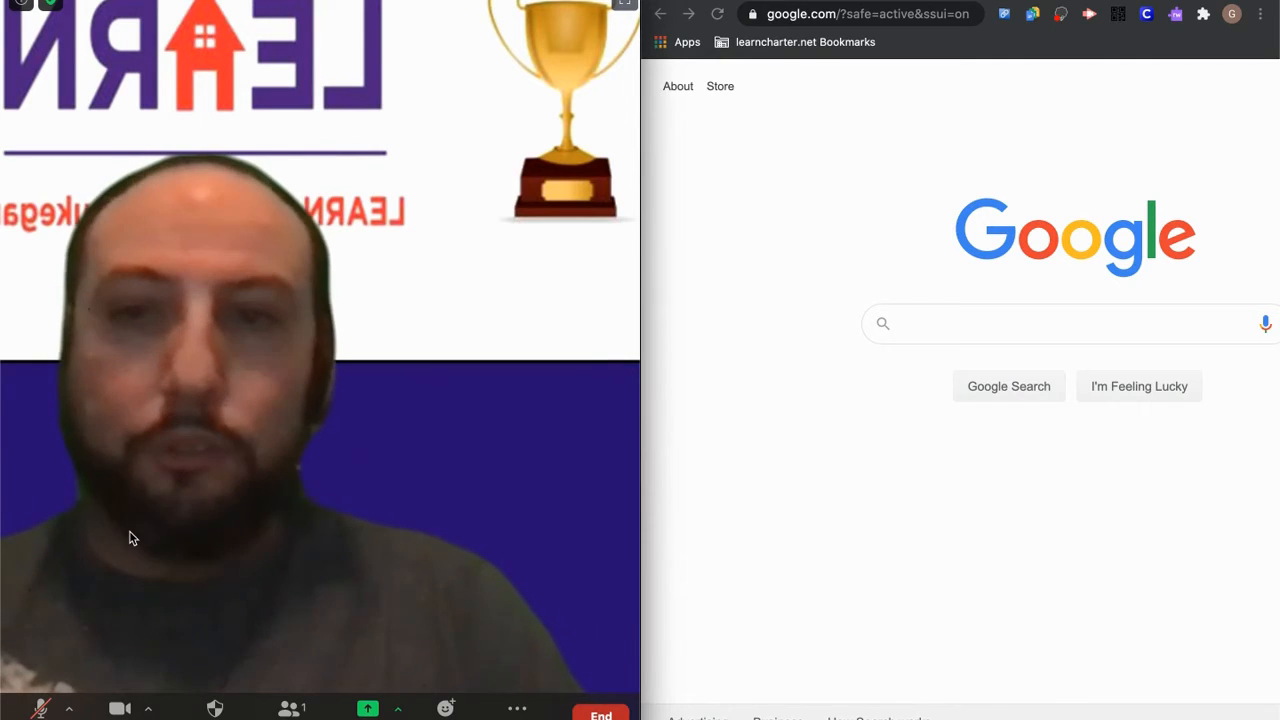
Unmute the microphone and mute it again, and view the available microphone and speaker choices
click(40, 712)
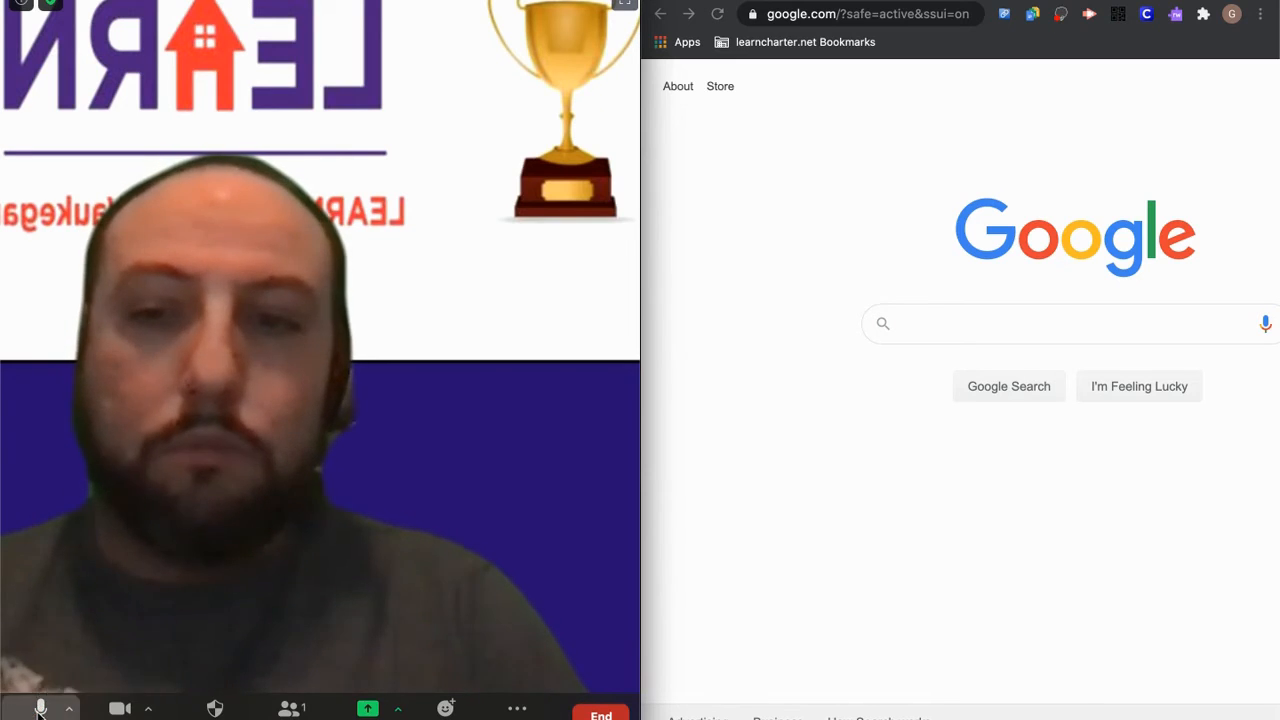
click(40, 711)
click(68, 710)
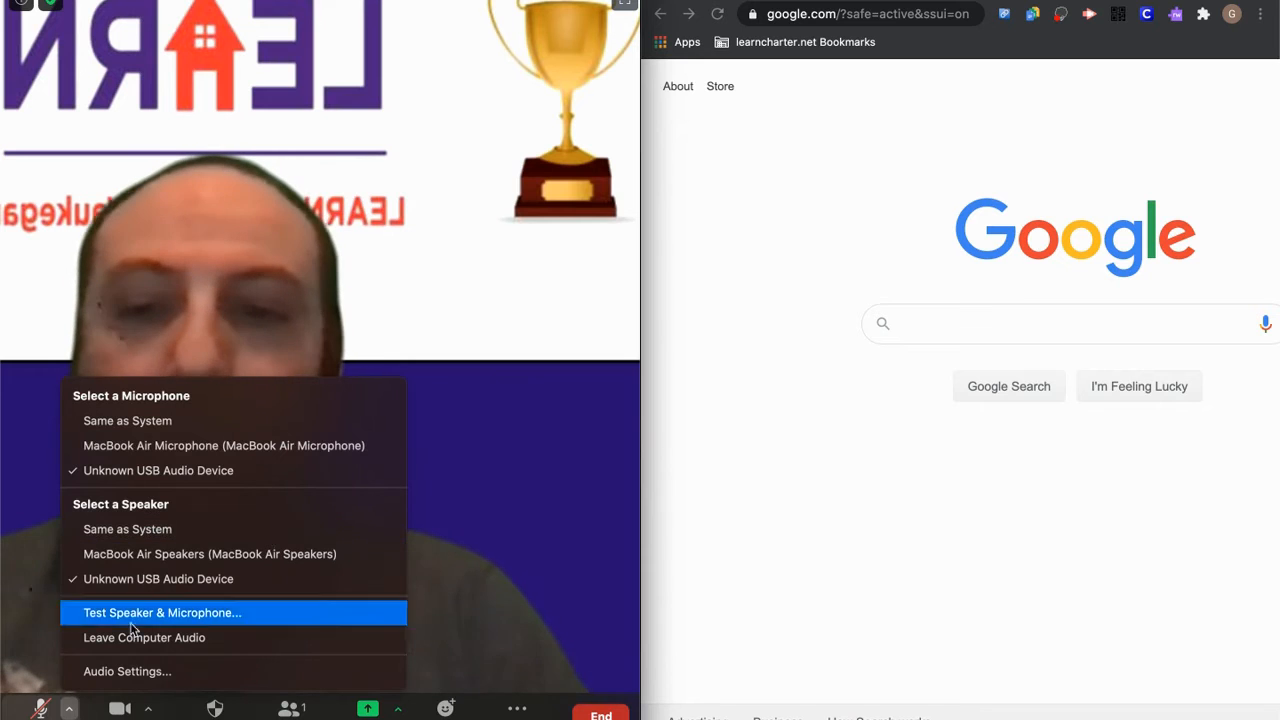
click(70, 711)
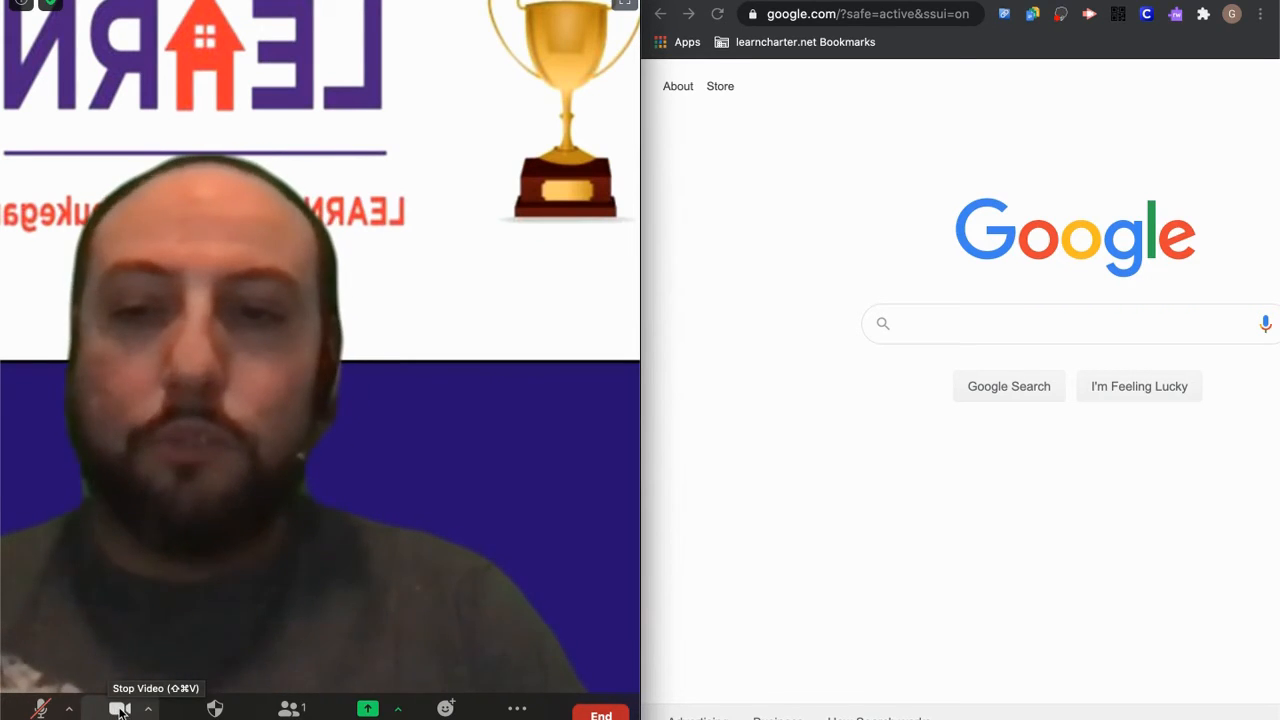
Stop and restart the camera video twice to compare the profile picture with the live view
click(119, 710)
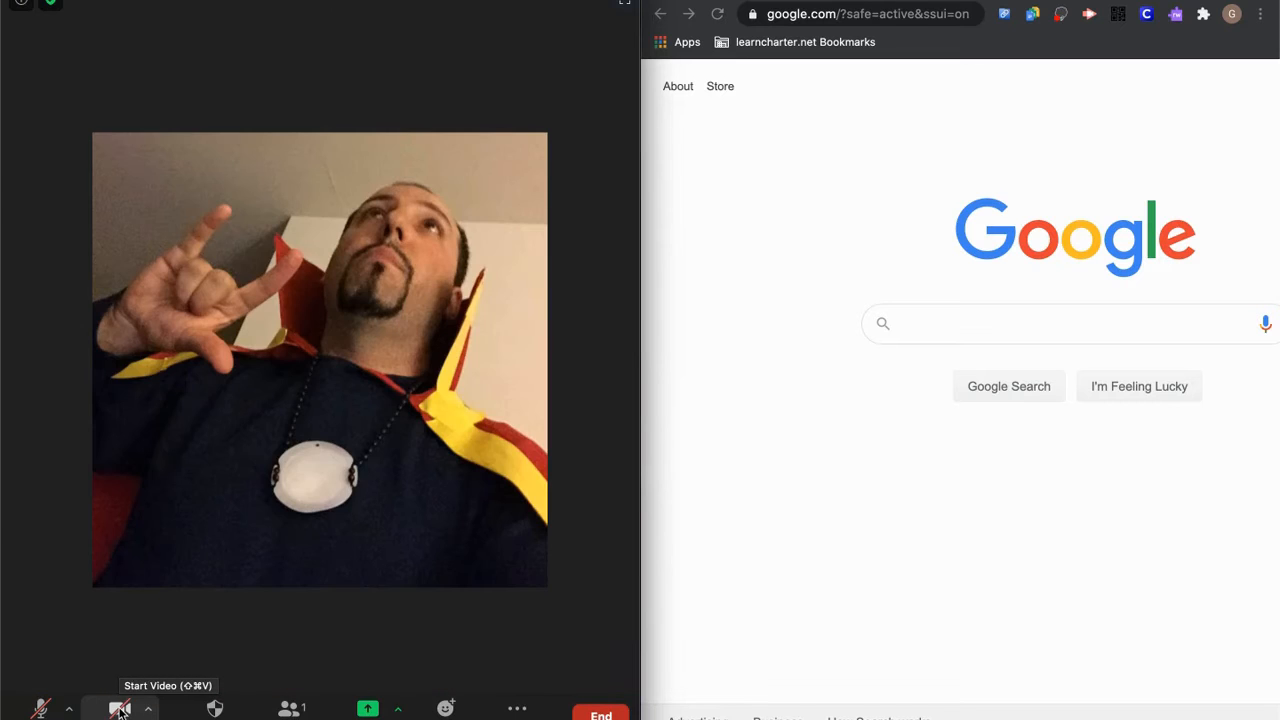
click(119, 710)
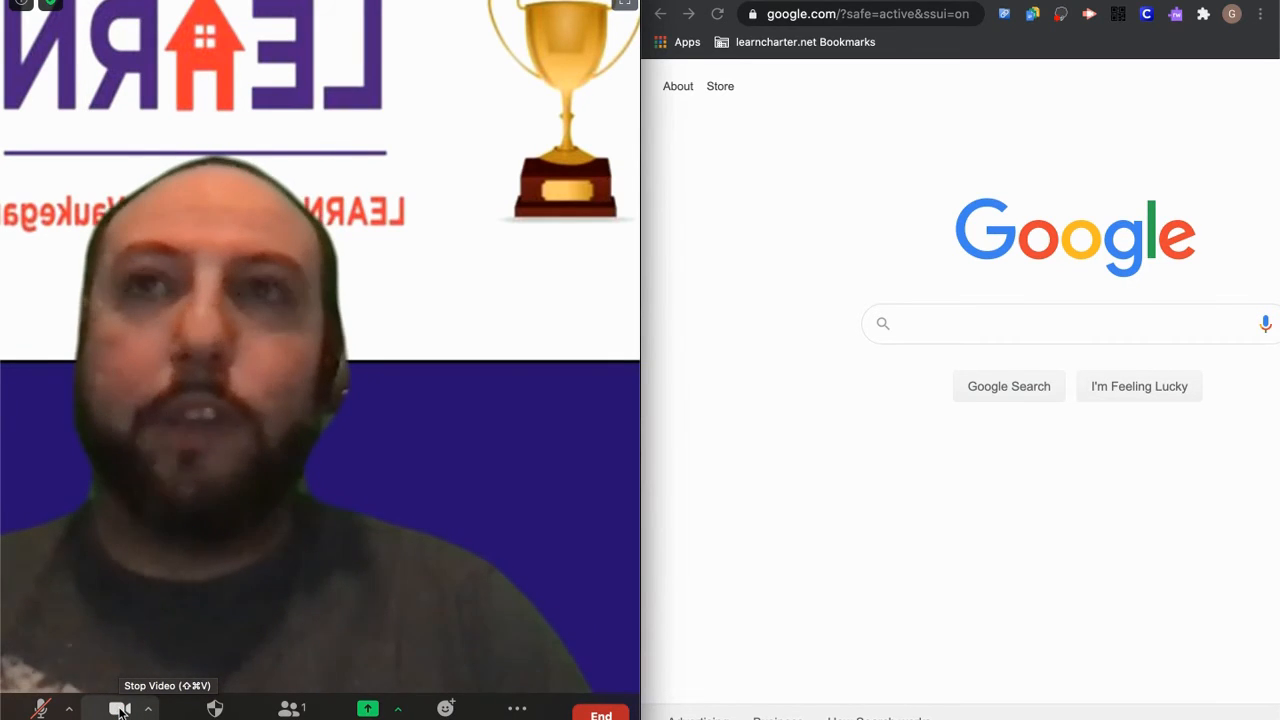
click(119, 710)
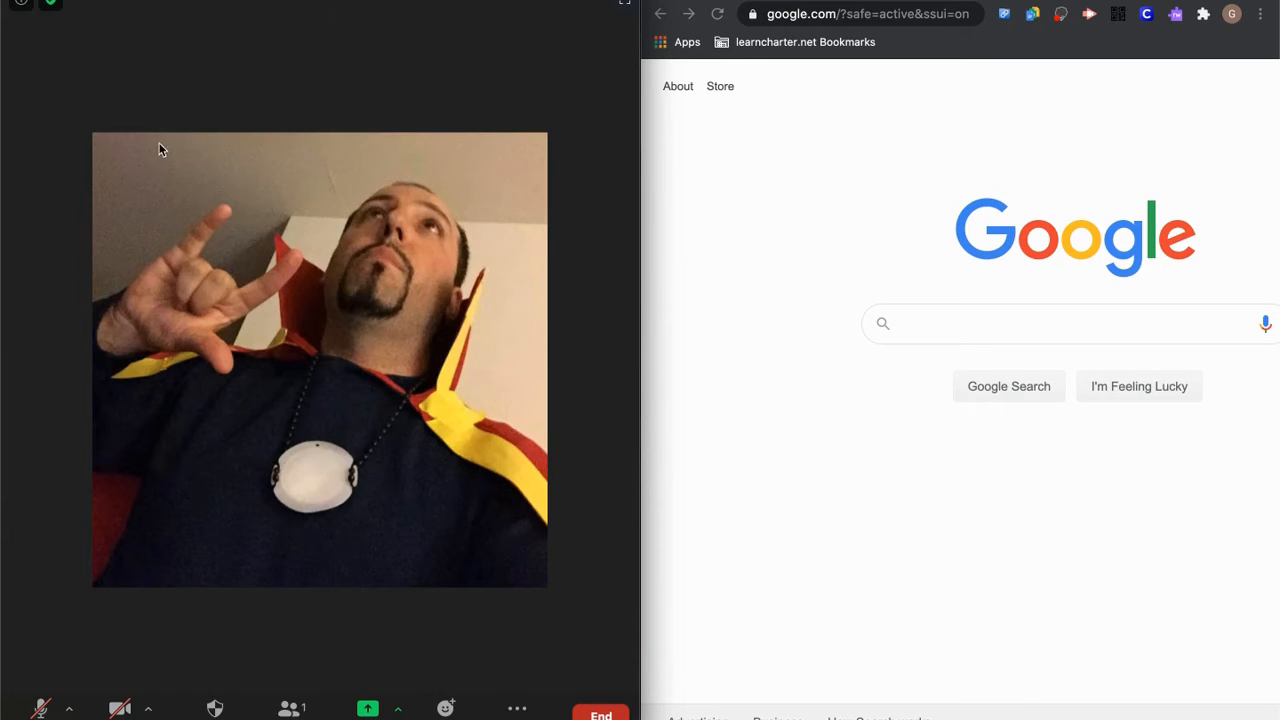
click(119, 710)
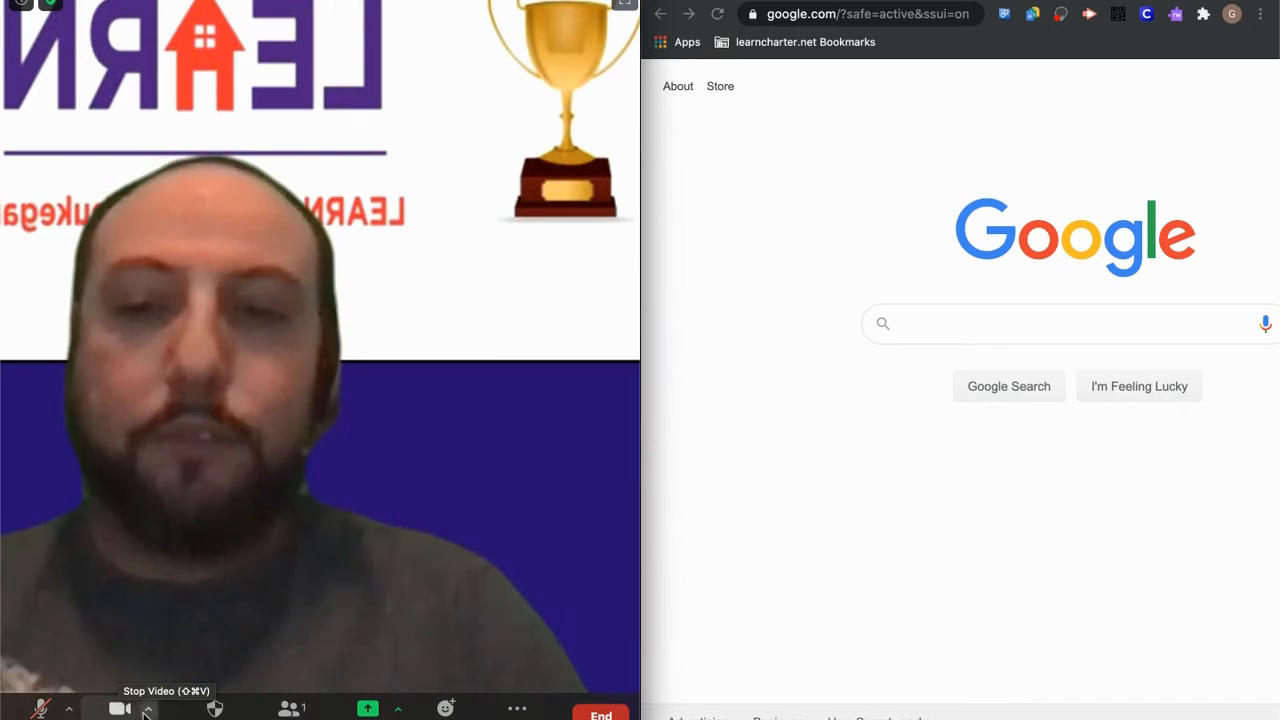
Try the beach volleyball virtual background, set the confetti and stars image as the background instead, and close the settings
click(148, 710)
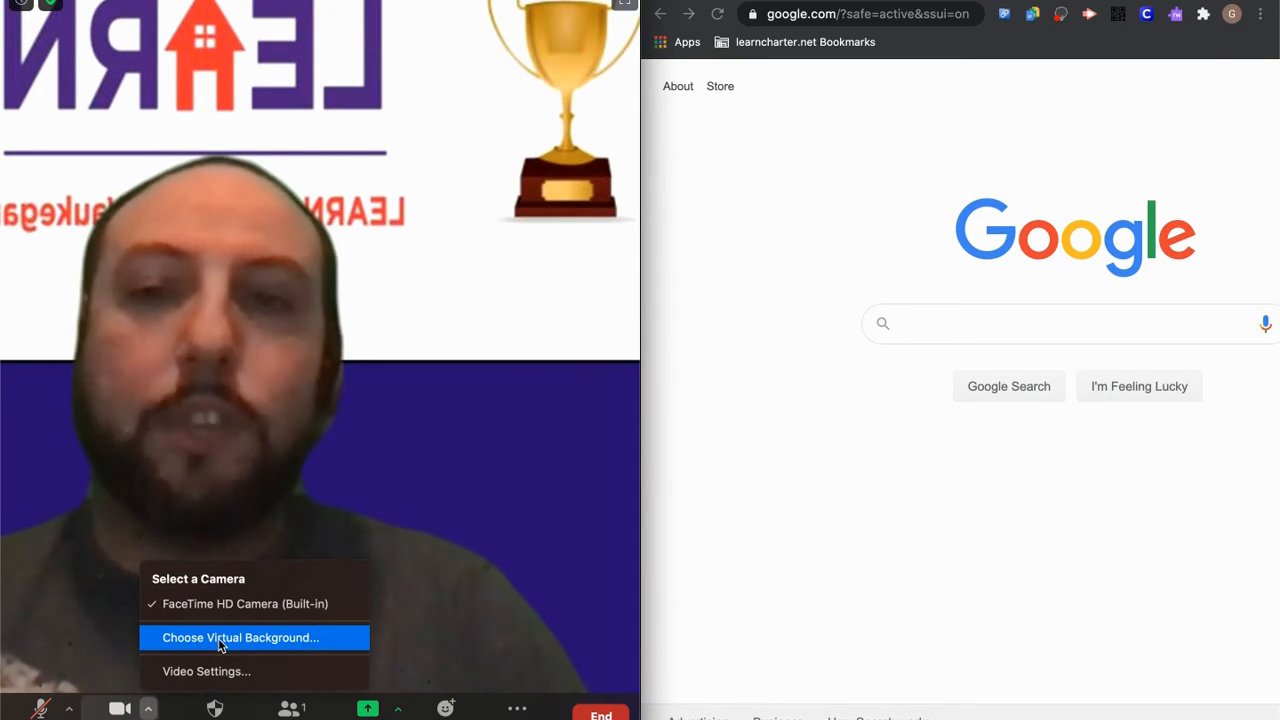
click(273, 645)
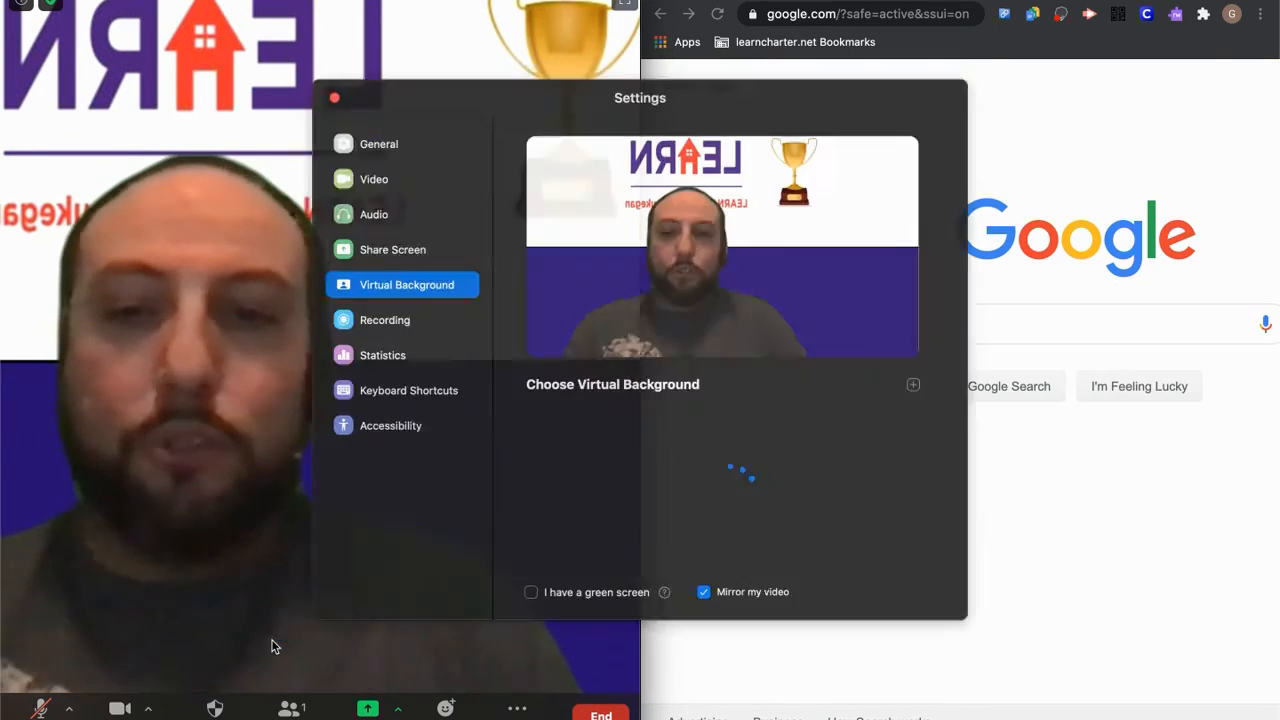
scroll(661, 484, down, 1)
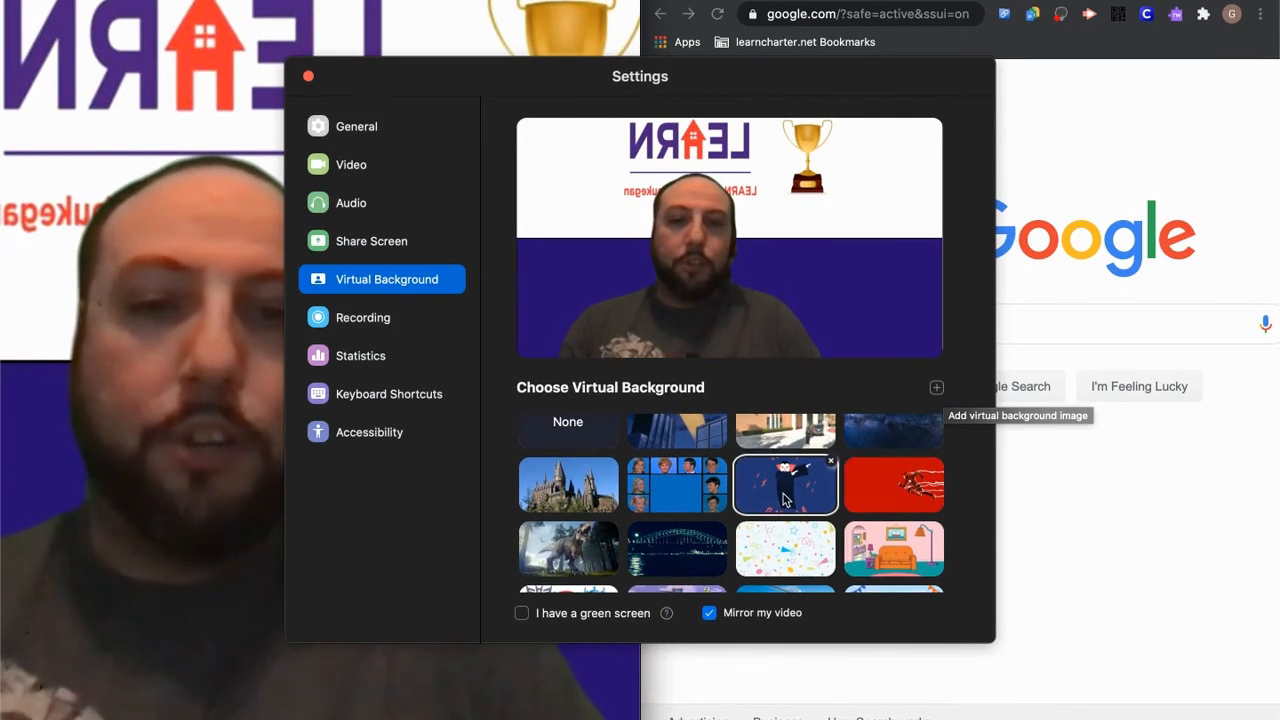
scroll(570, 522, down, 5)
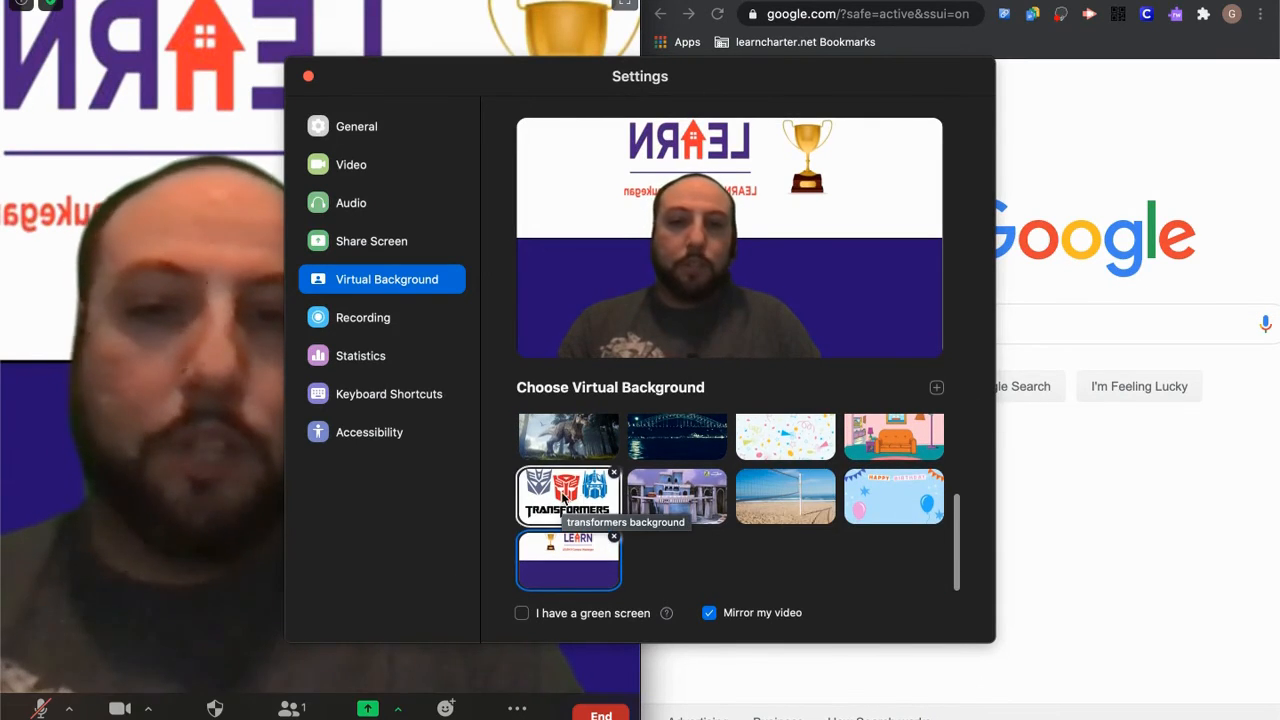
click(808, 510)
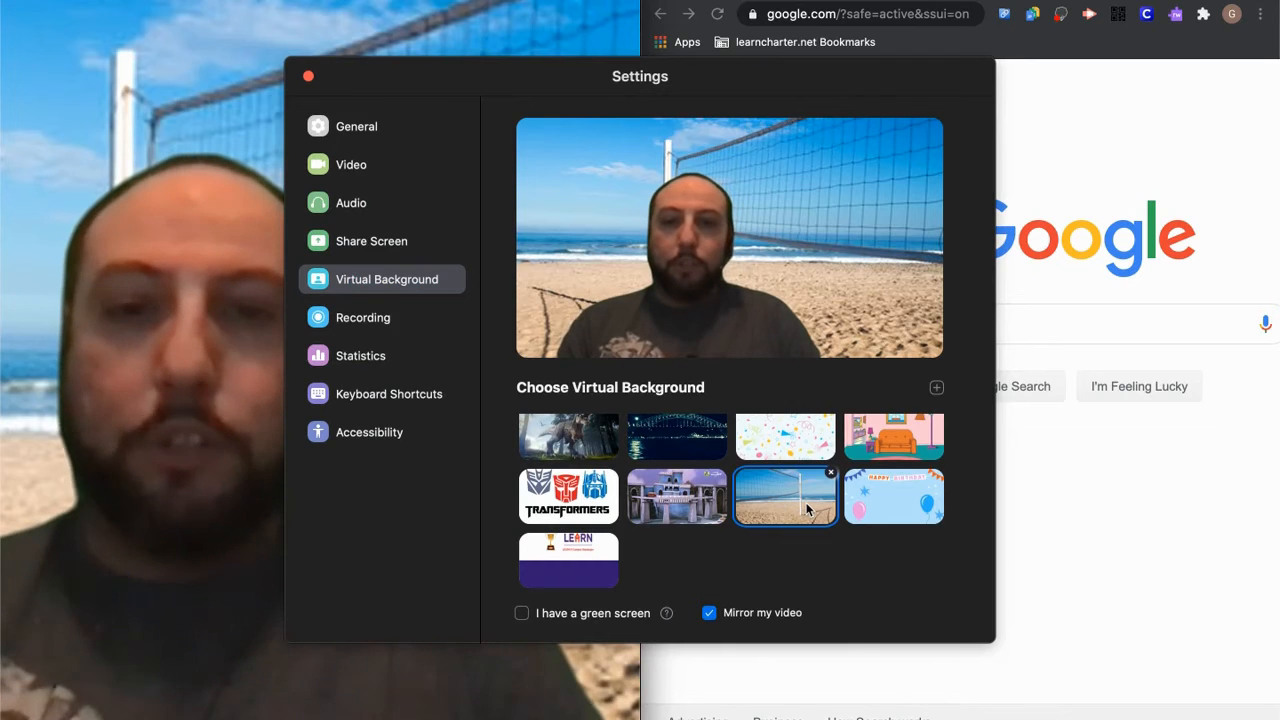
click(800, 444)
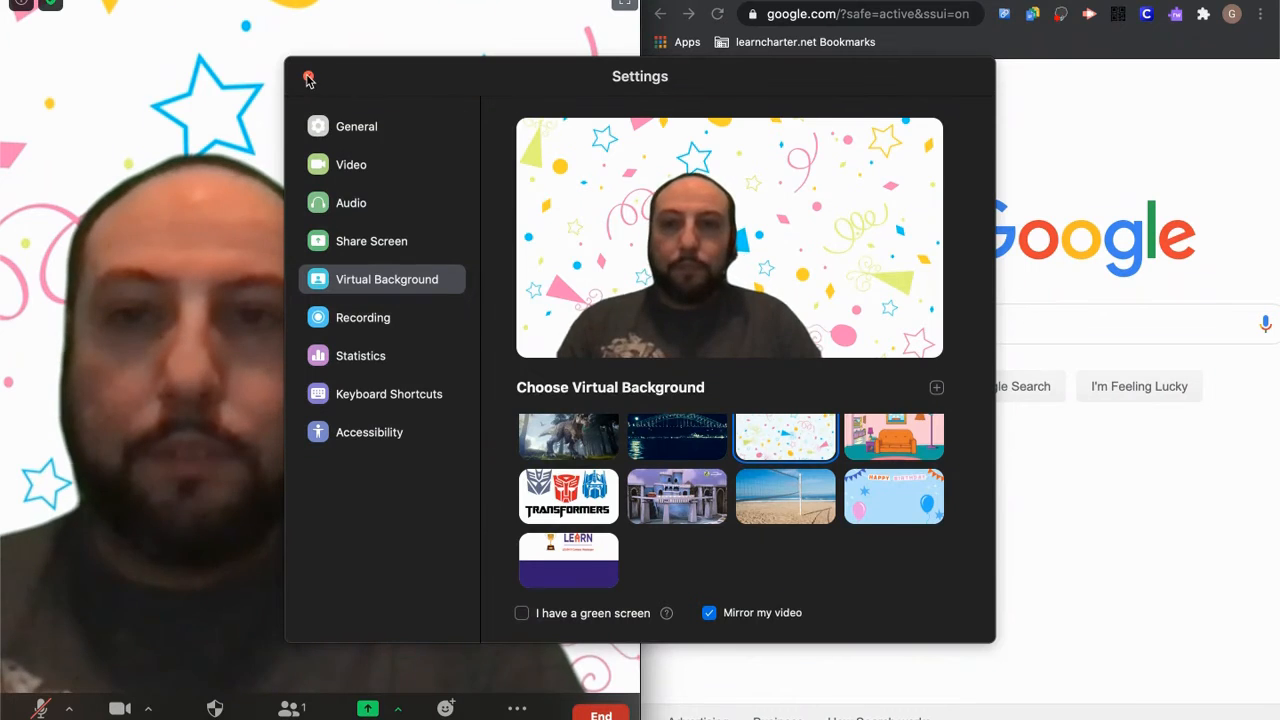
click(308, 76)
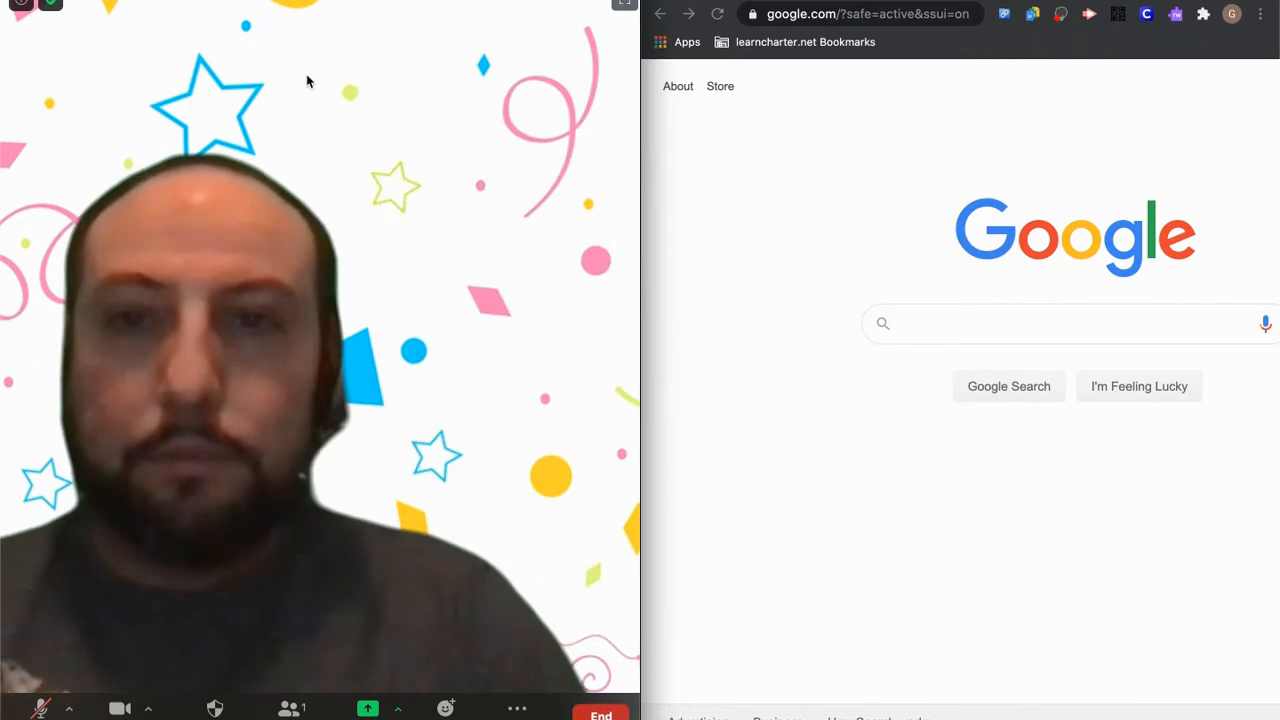
View the meeting's security options for locking, the waiting room and participant permissions
click(215, 708)
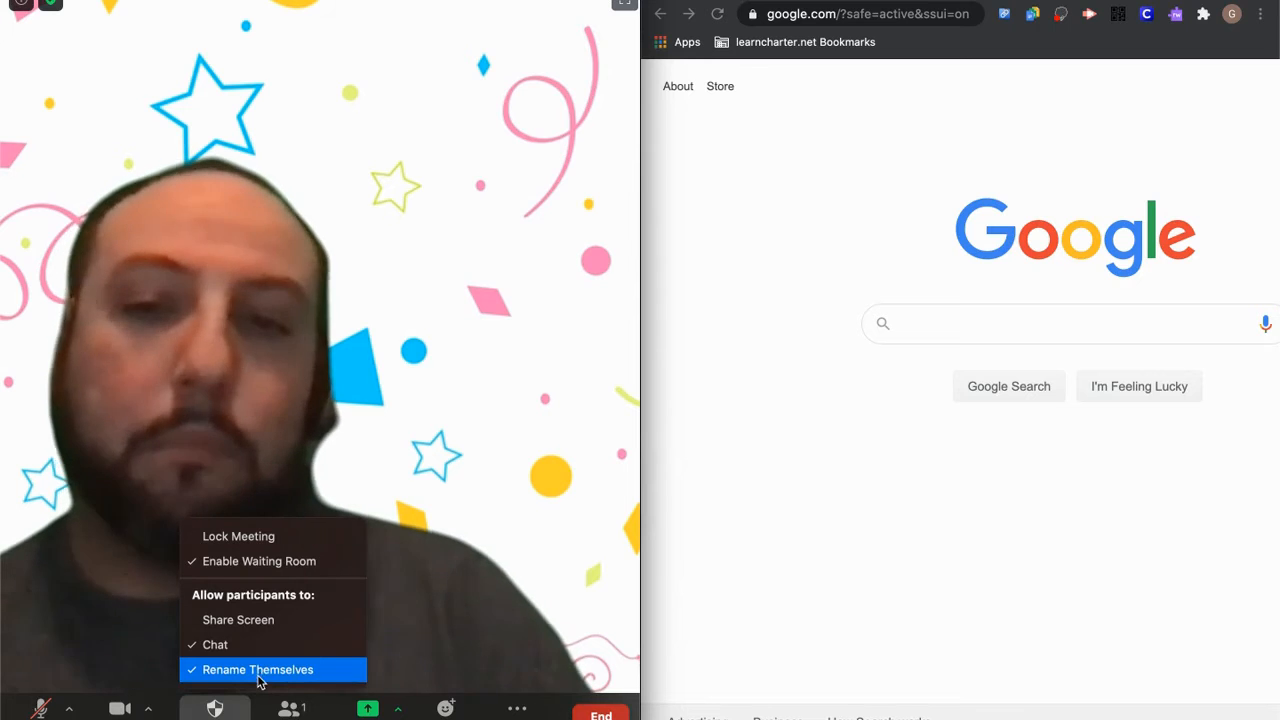
click(289, 493)
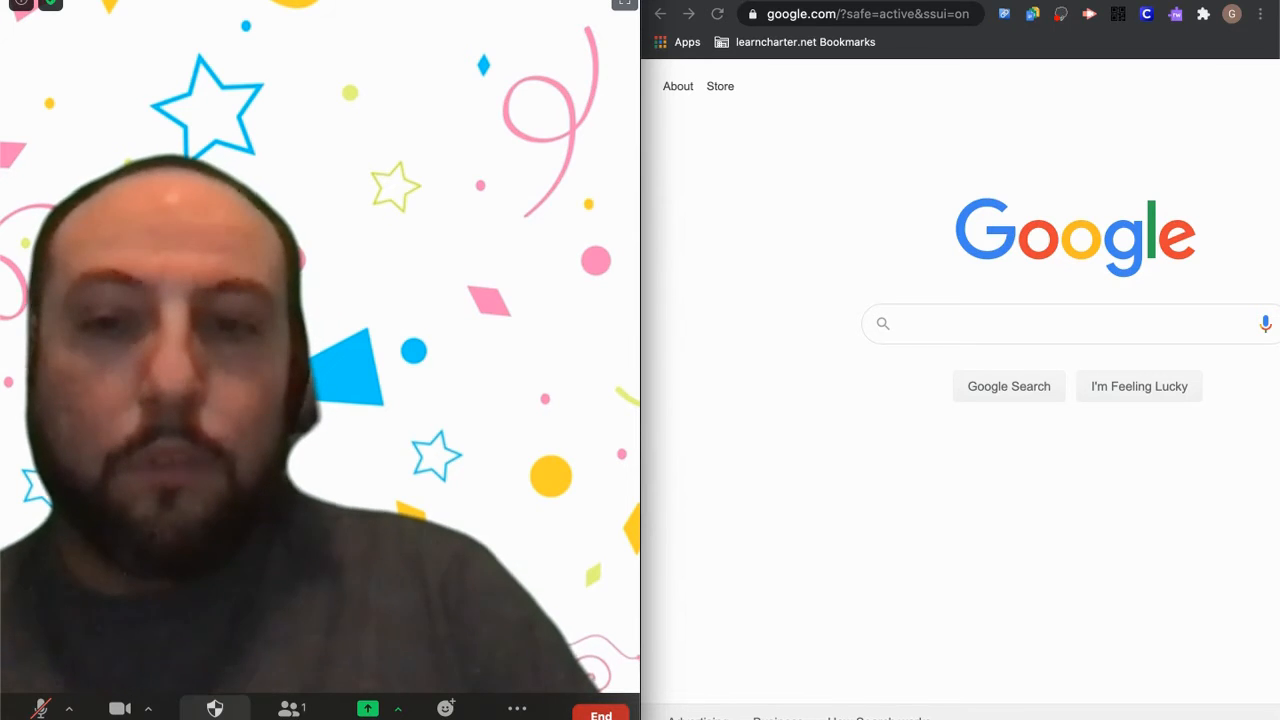
Show the participants list and create a Gmail invitation email for the meeting in progress
click(289, 709)
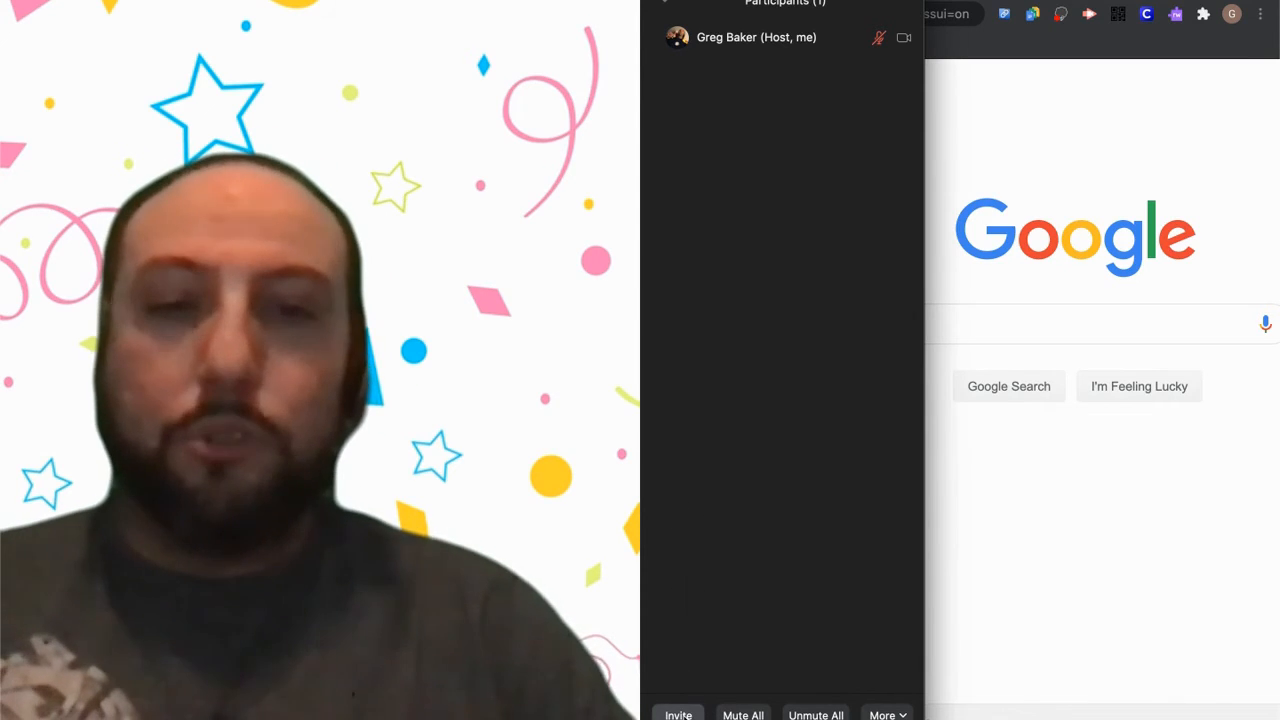
click(678, 712)
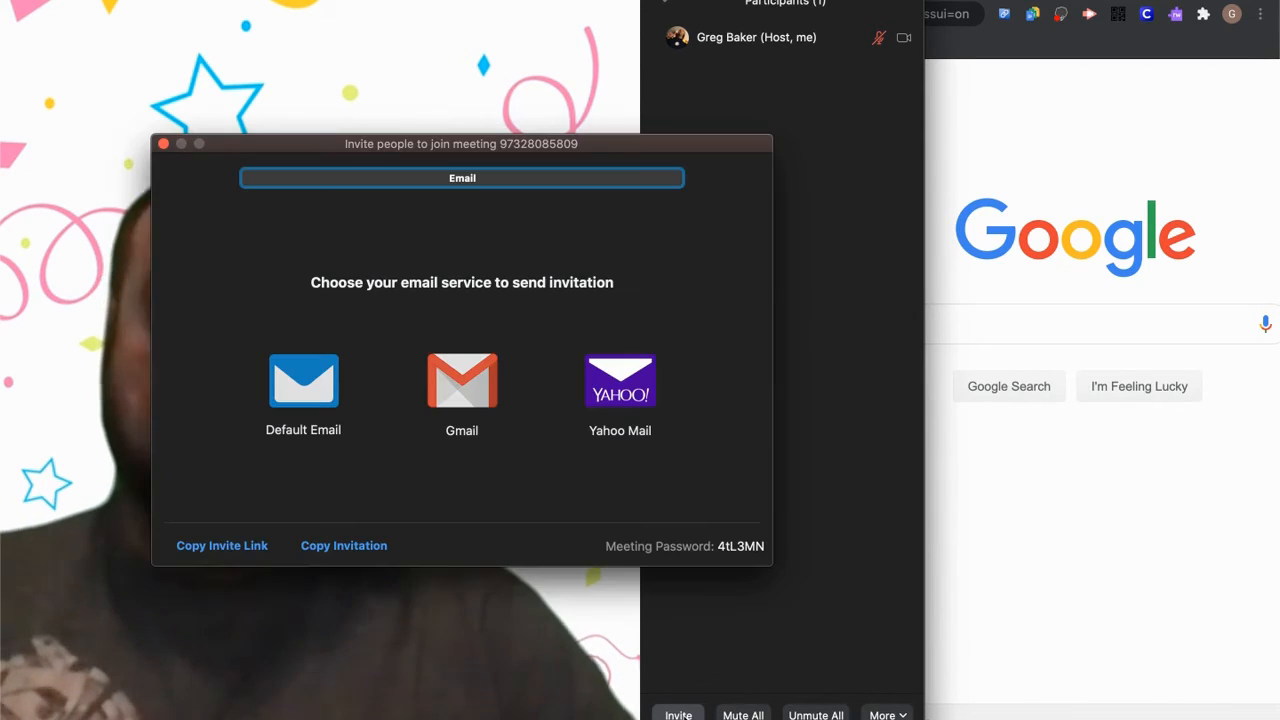
click(473, 389)
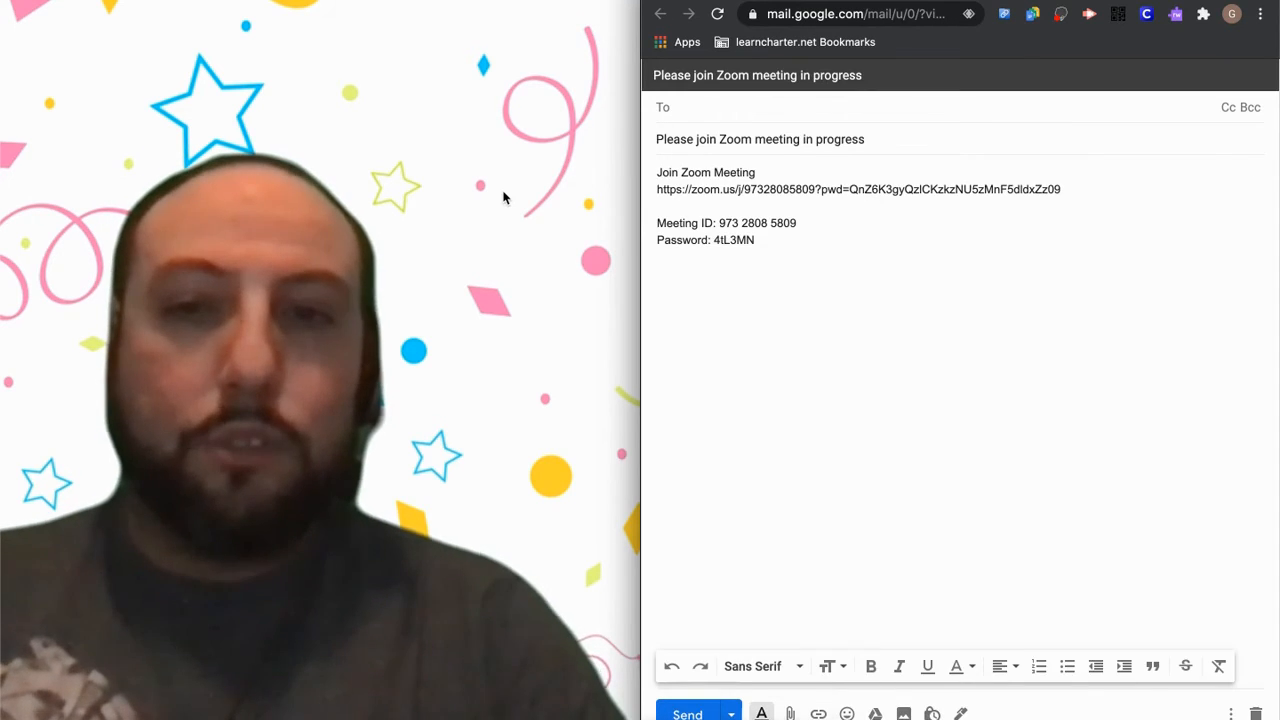
Address the meeting invitation to the student's e-mail account and send it
text(.studen)
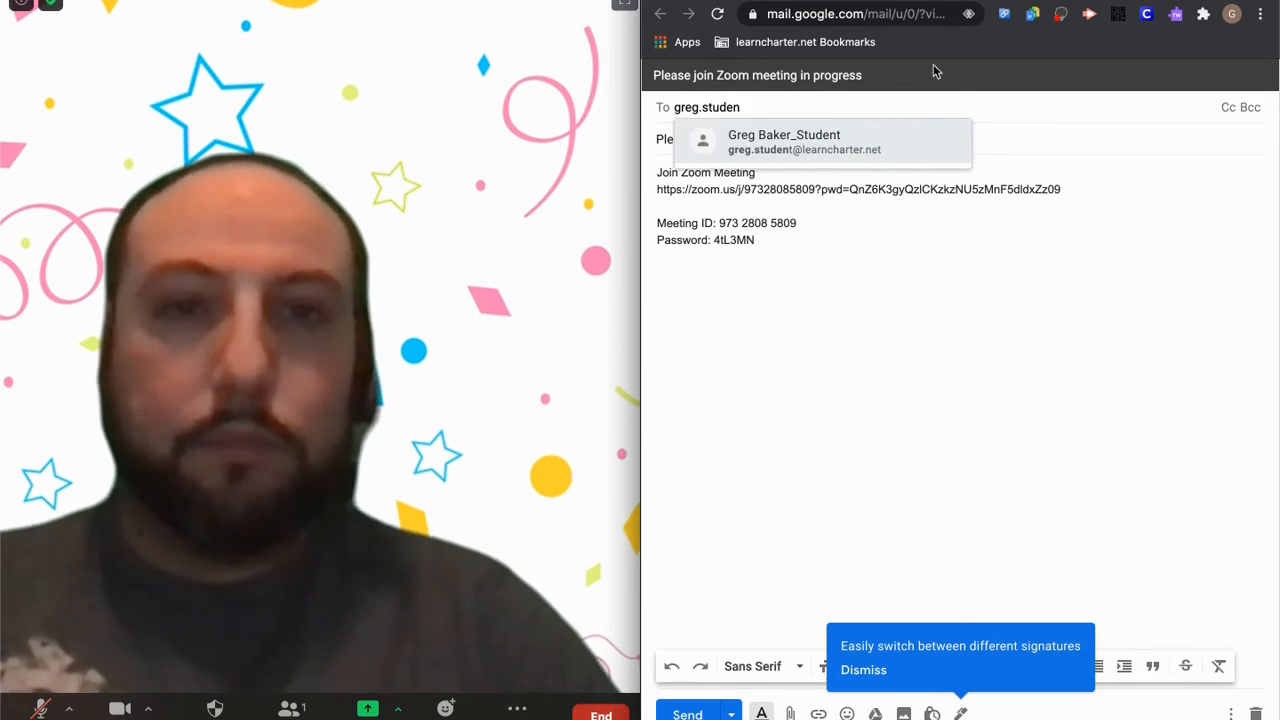
click(894, 147)
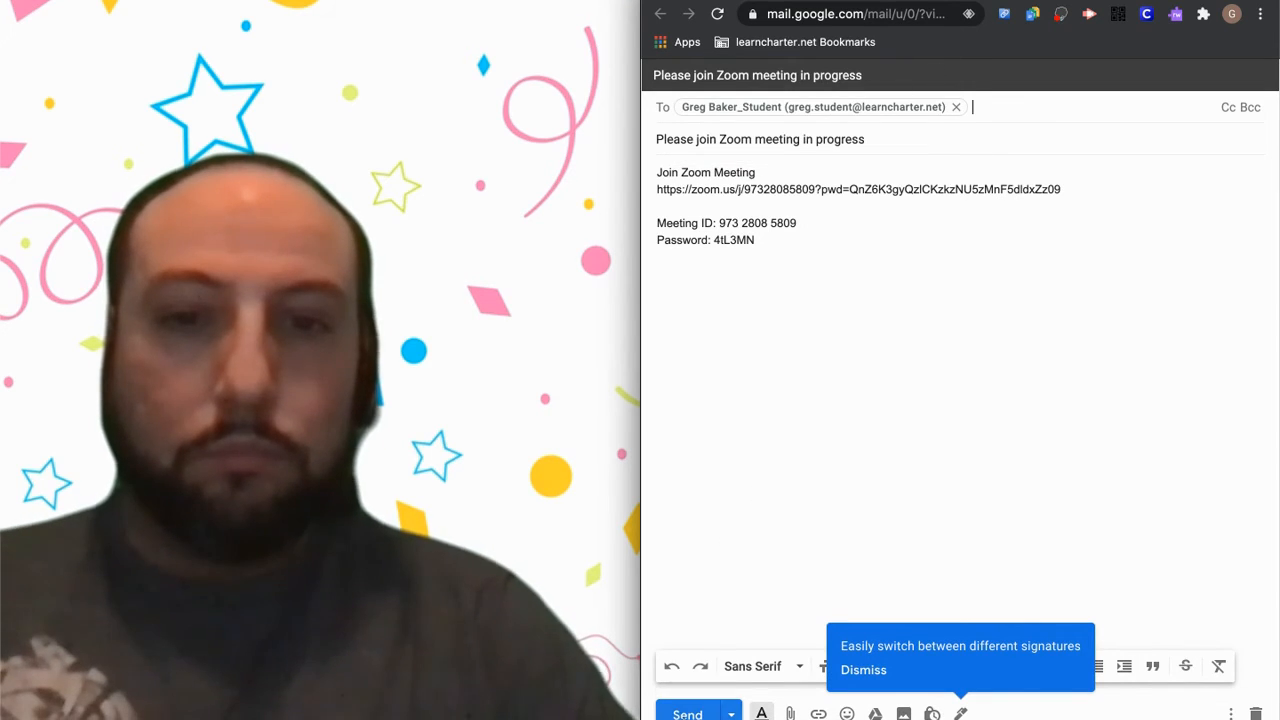
click(687, 714)
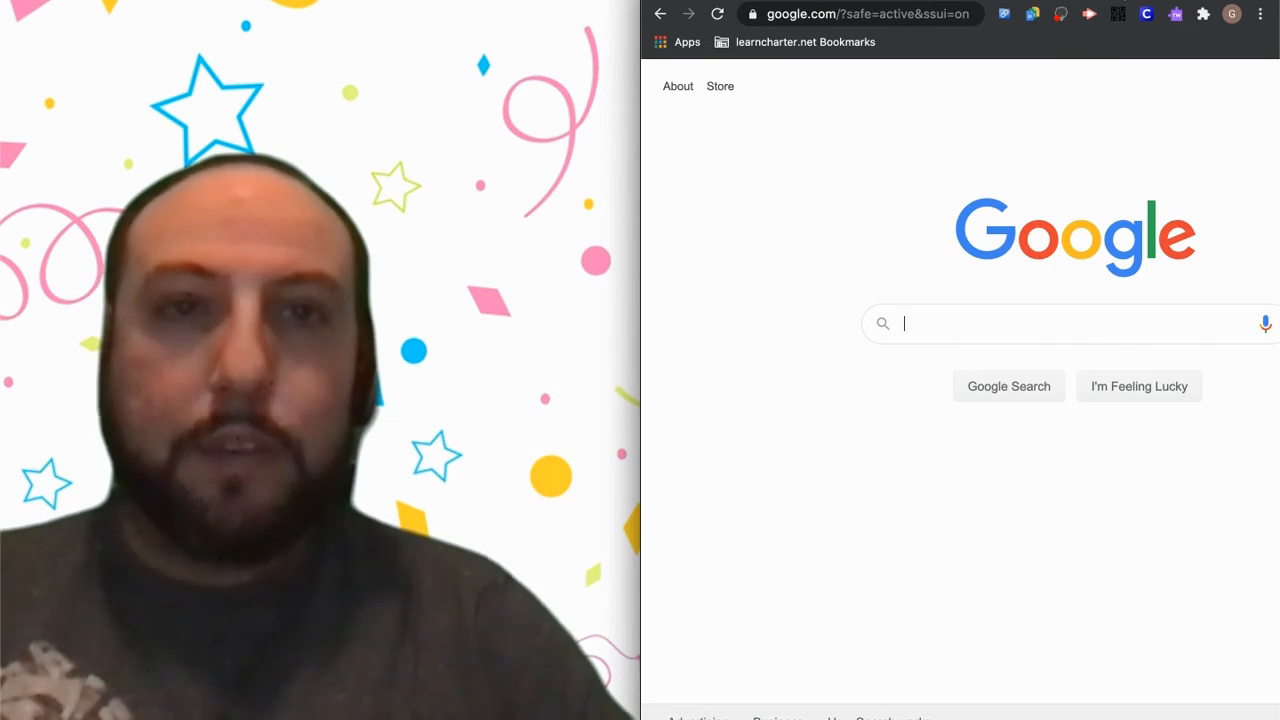
Open the Gmail inbox in a new browser tab and follow the Zoom link in the meeting invitation
mouse_move(425, 280)
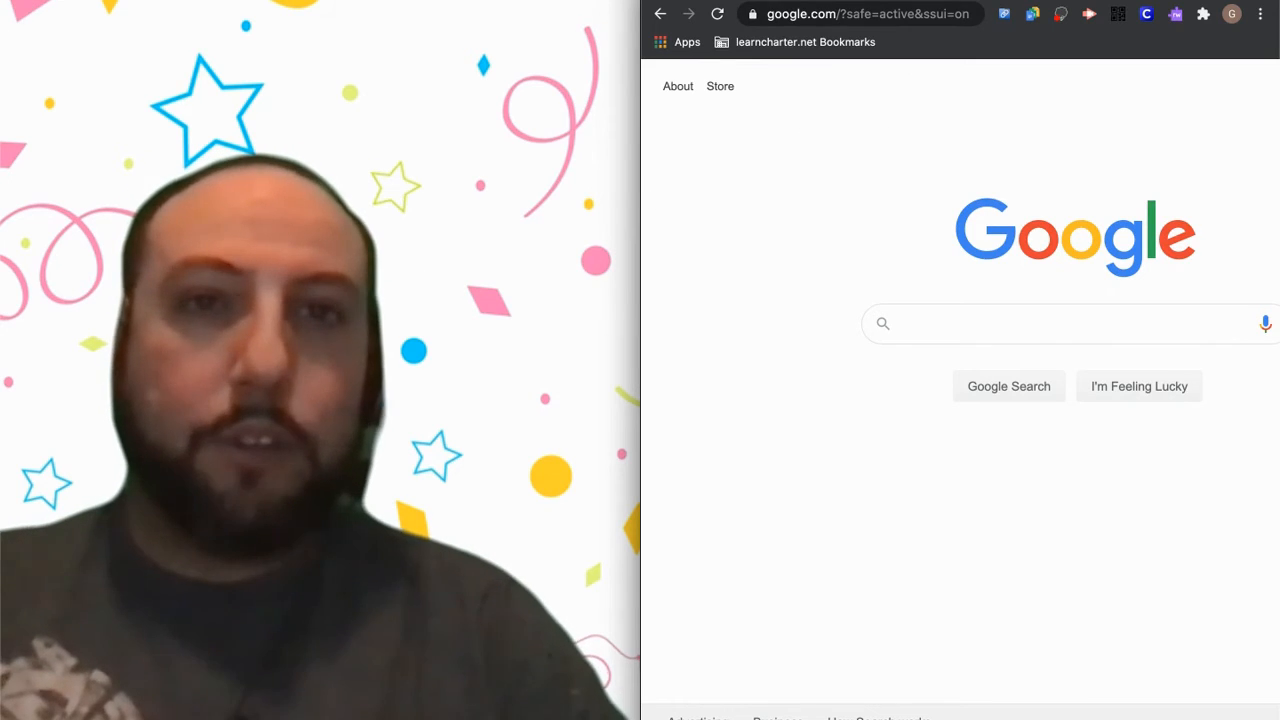
key(super+t)
text(gm)
key(Return)
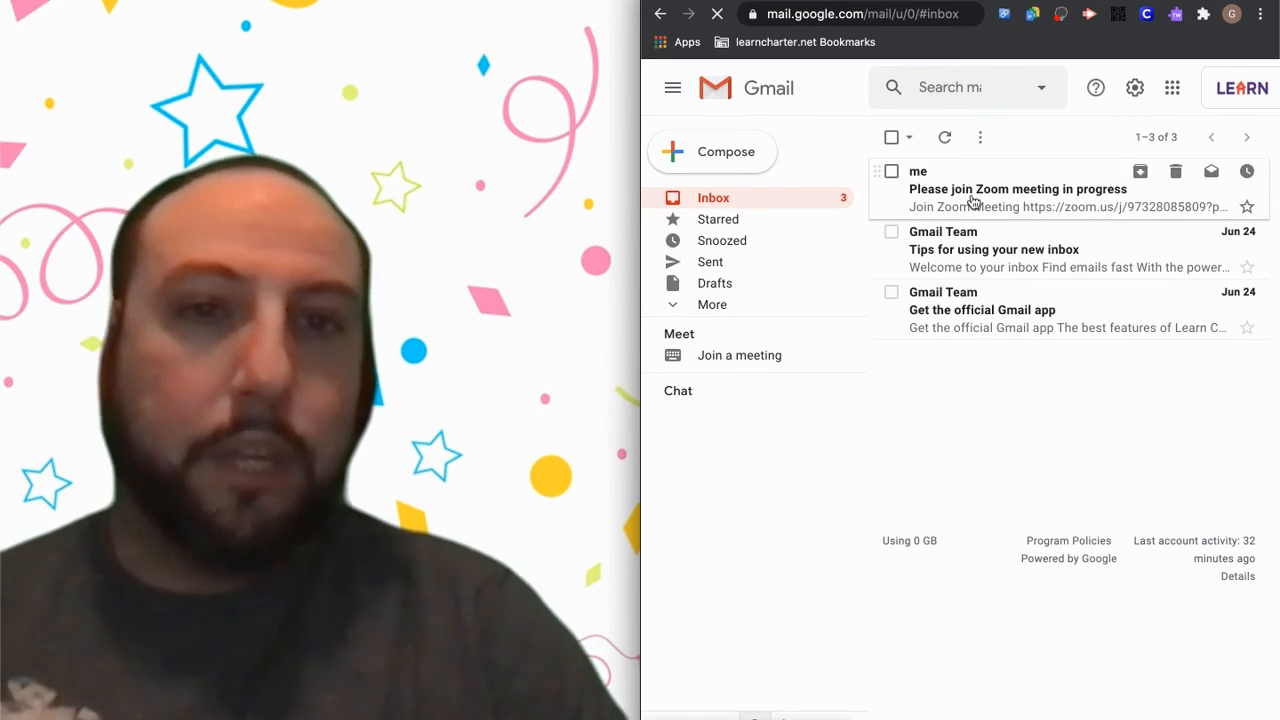
click(973, 199)
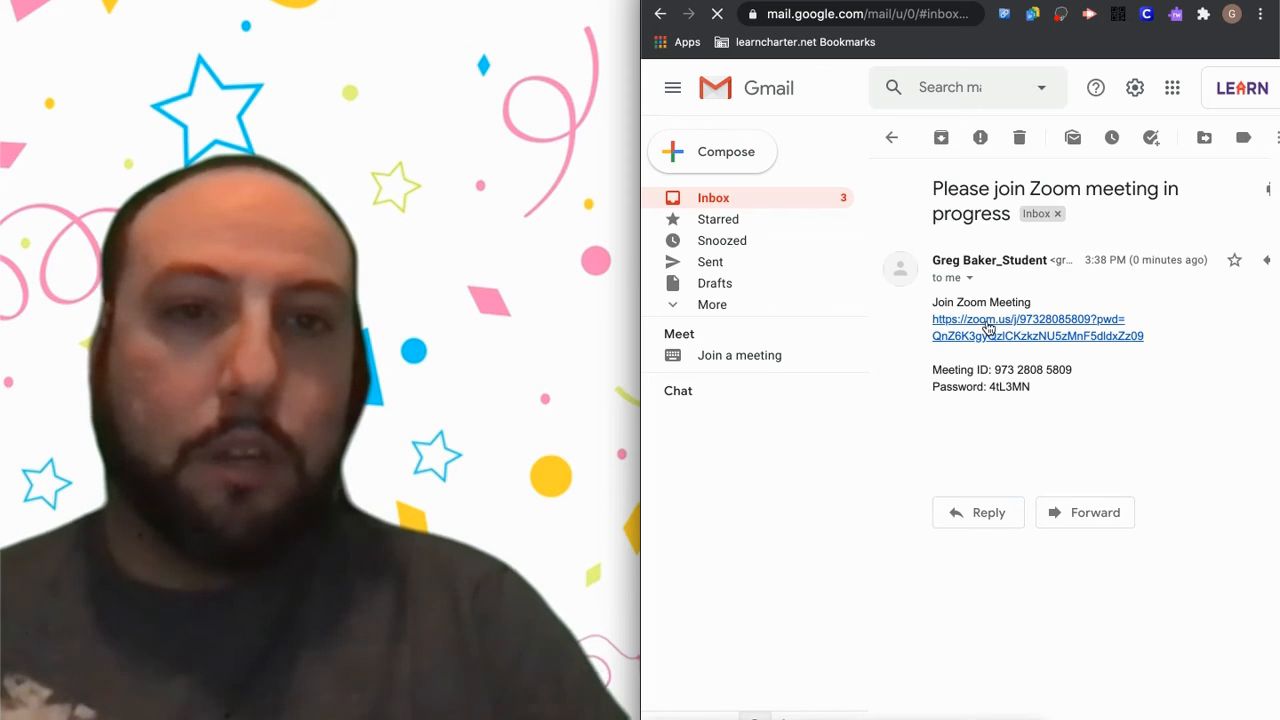
click(986, 322)
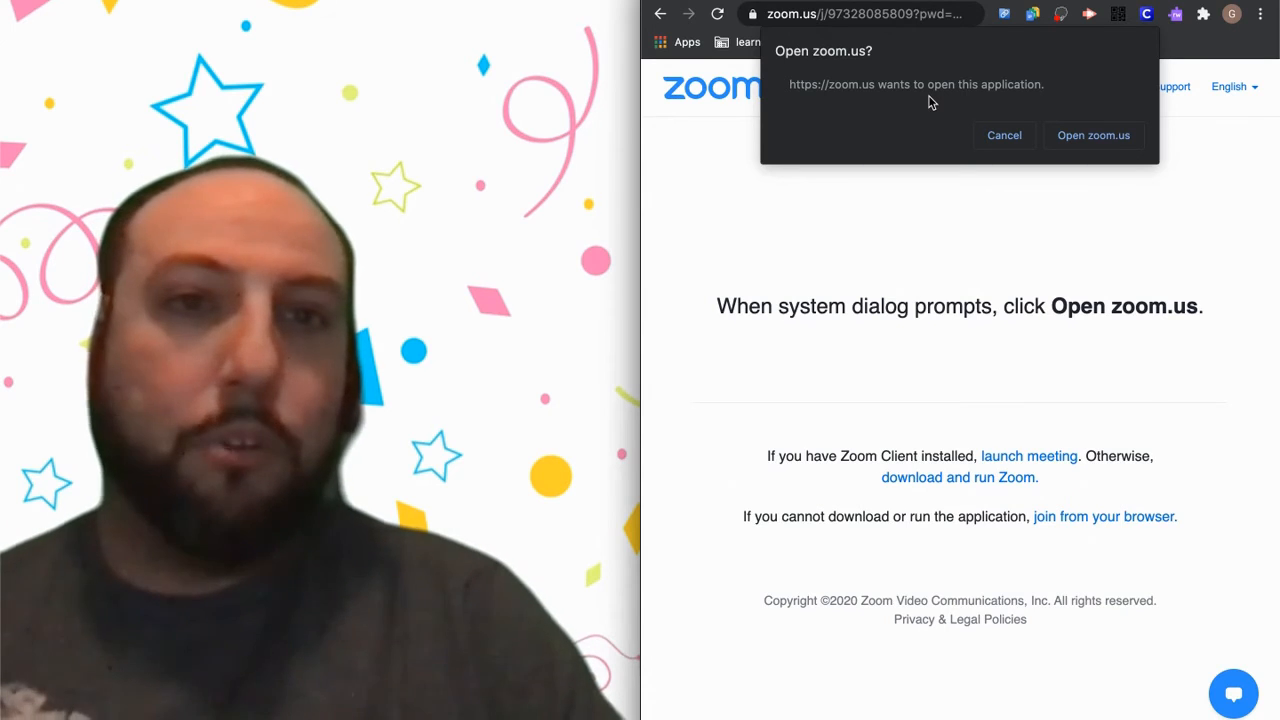
Decline opening the Zoom application and join the meeting from the browser with the student's display name, completing the reCAPTCHA
click(996, 145)
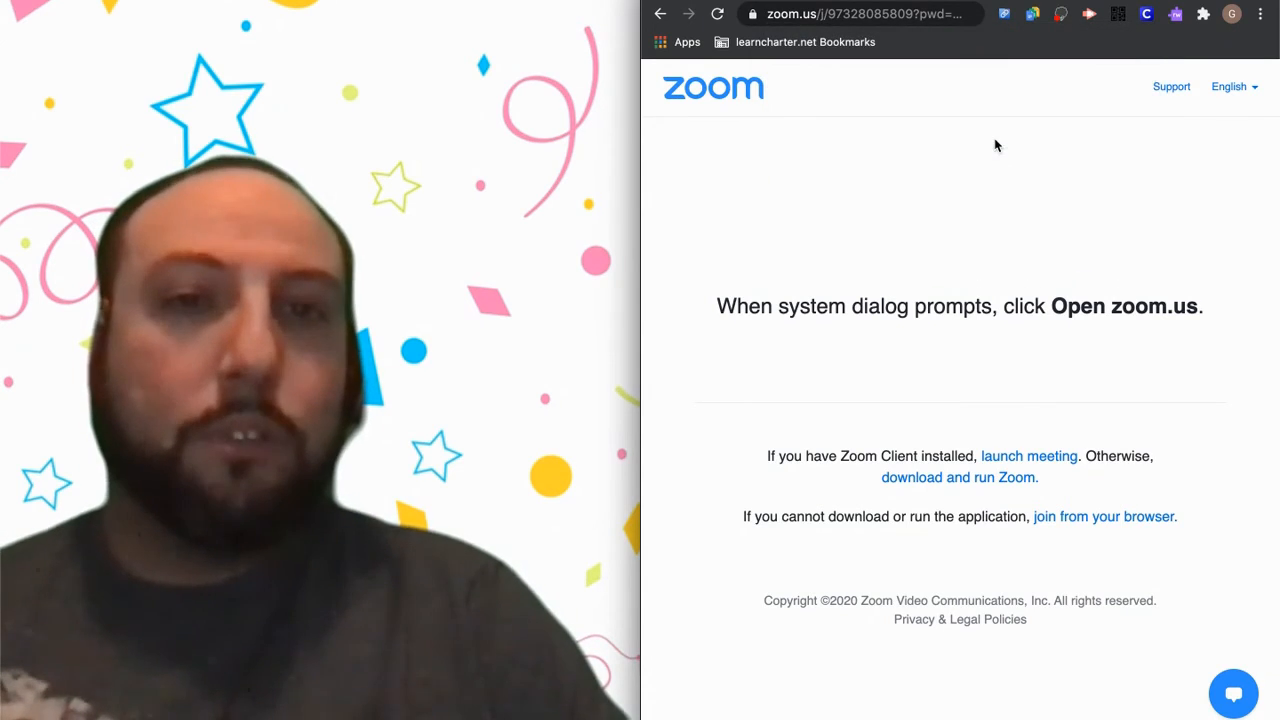
click(1079, 524)
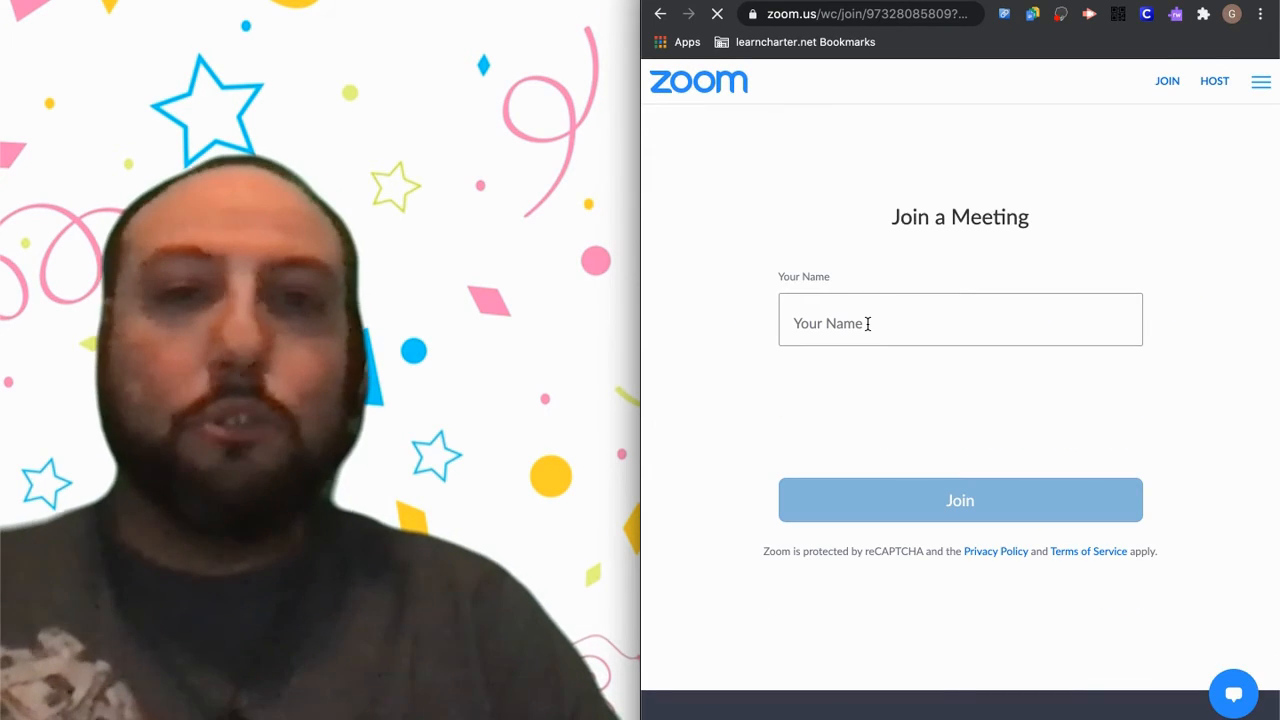
click(867, 323)
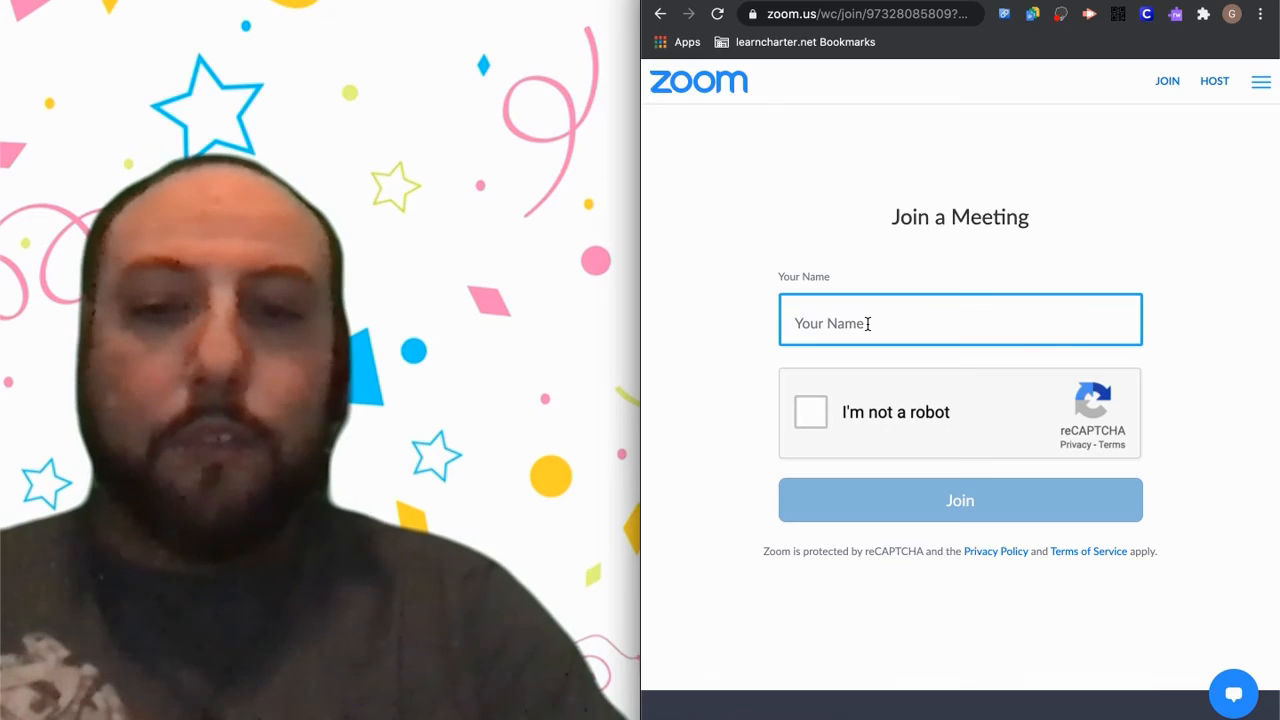
text(Student GB)
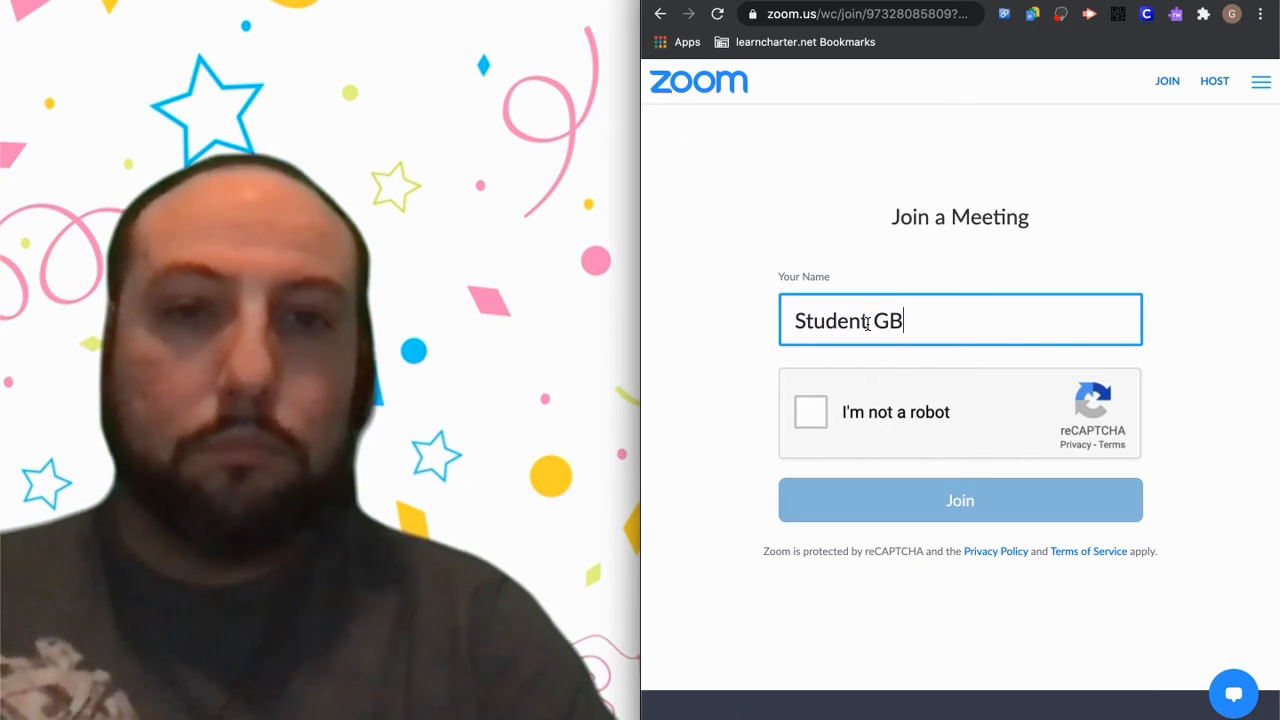
click(818, 414)
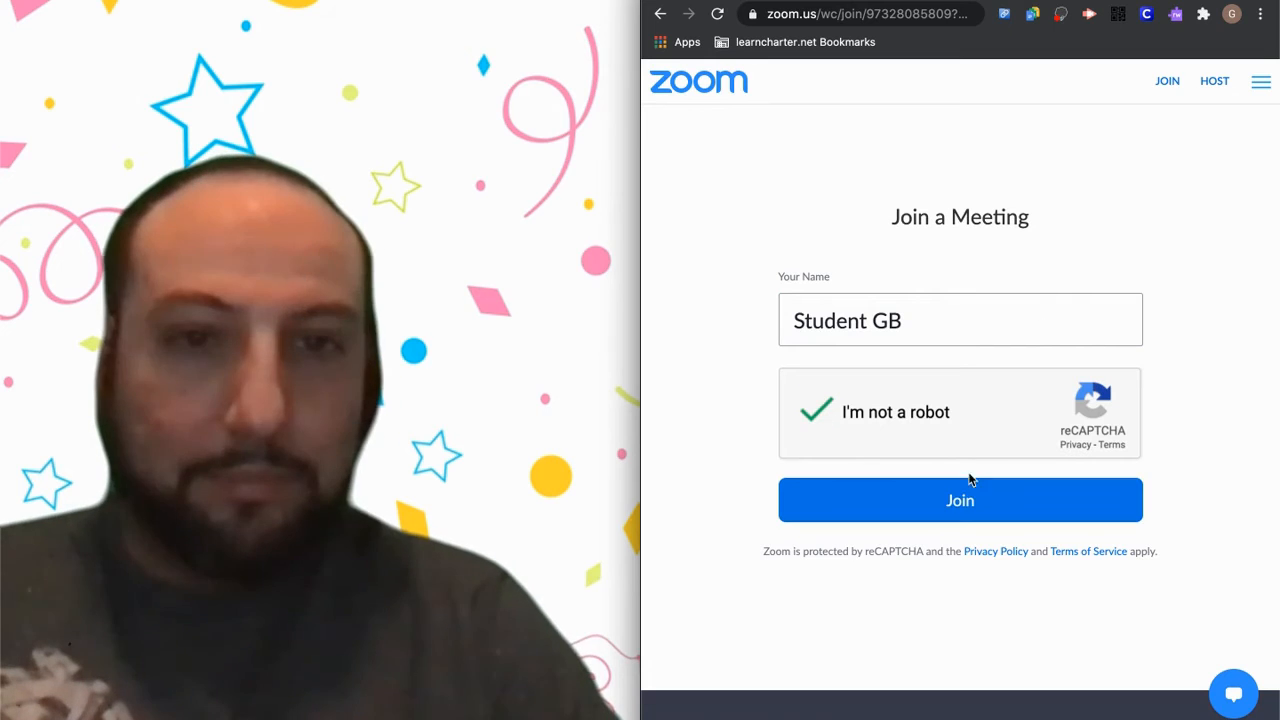
click(947, 508)
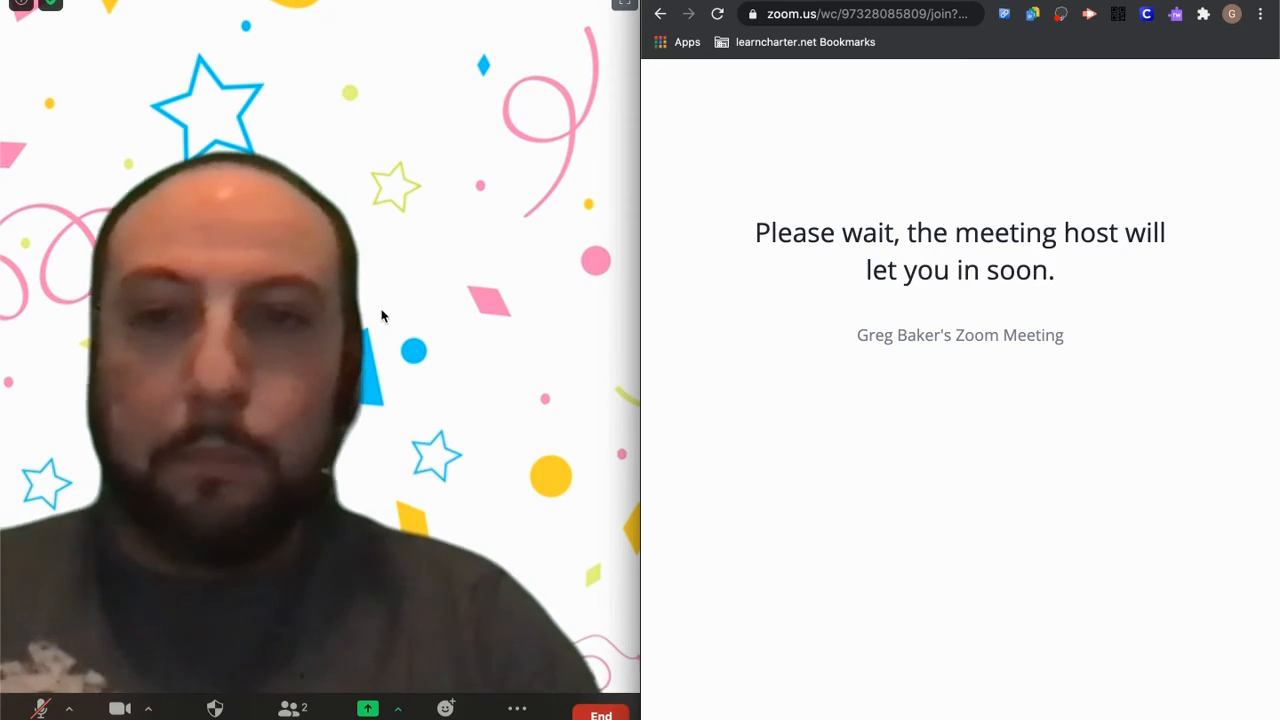
Admit the student from the waiting room and close the host's participants list
click(288, 710)
click(288, 710)
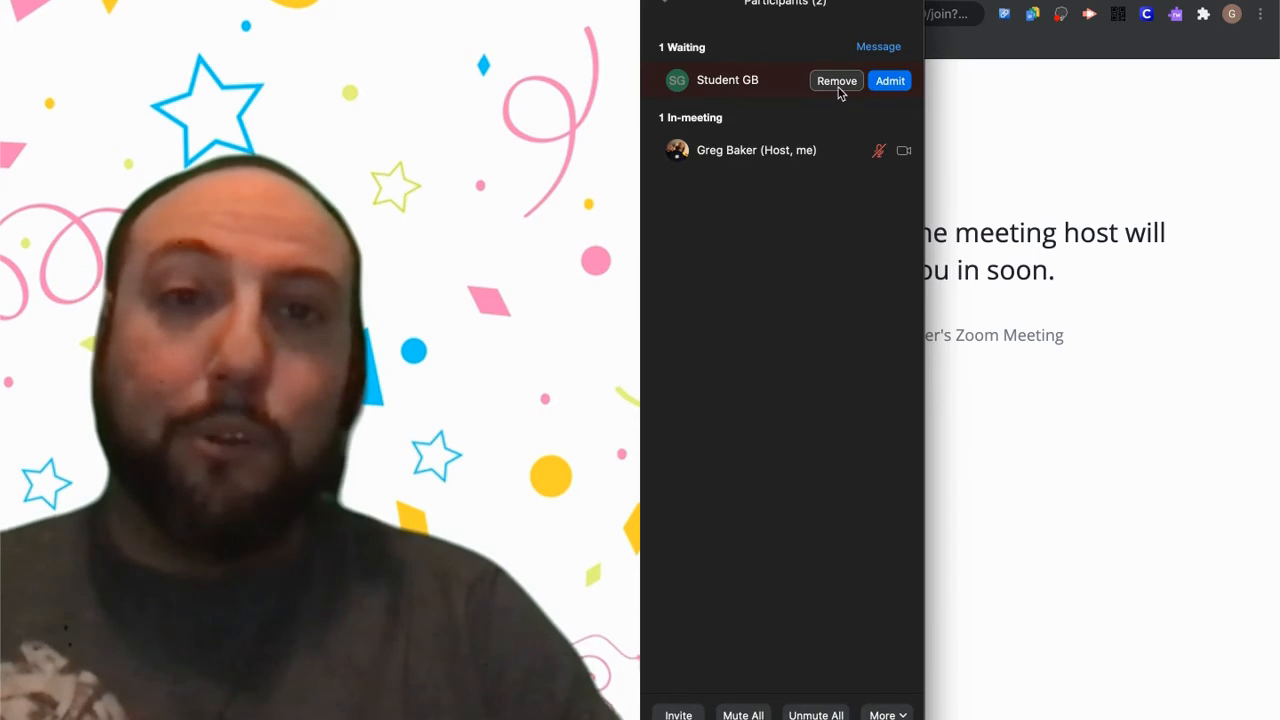
click(889, 85)
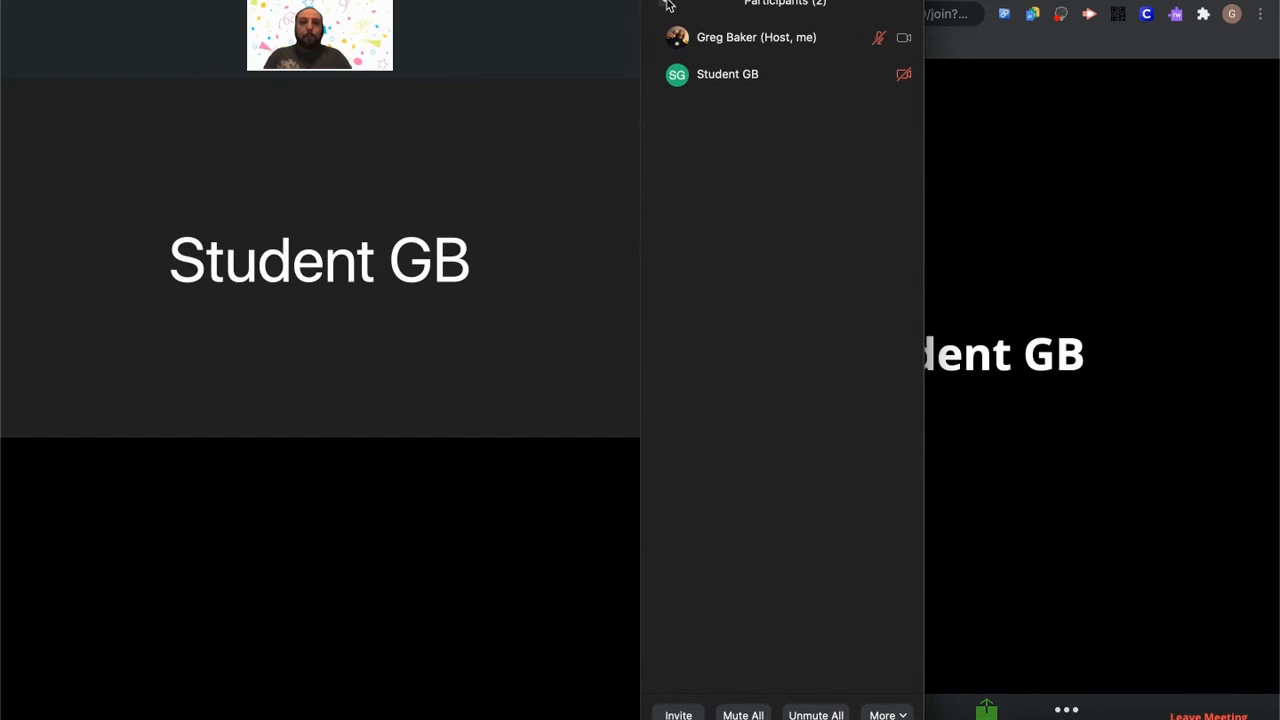
click(666, 5)
click(700, 19)
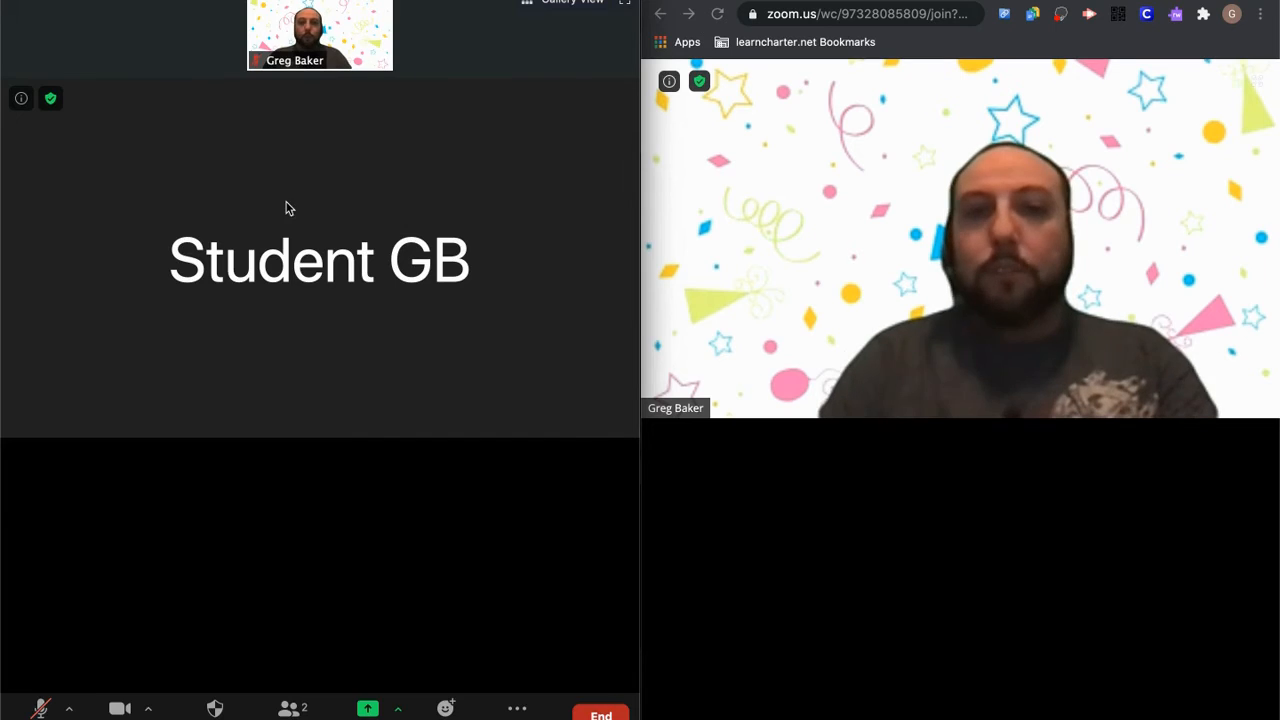
Switch the host's meeting window to Gallery View
mouse_move(283, 19)
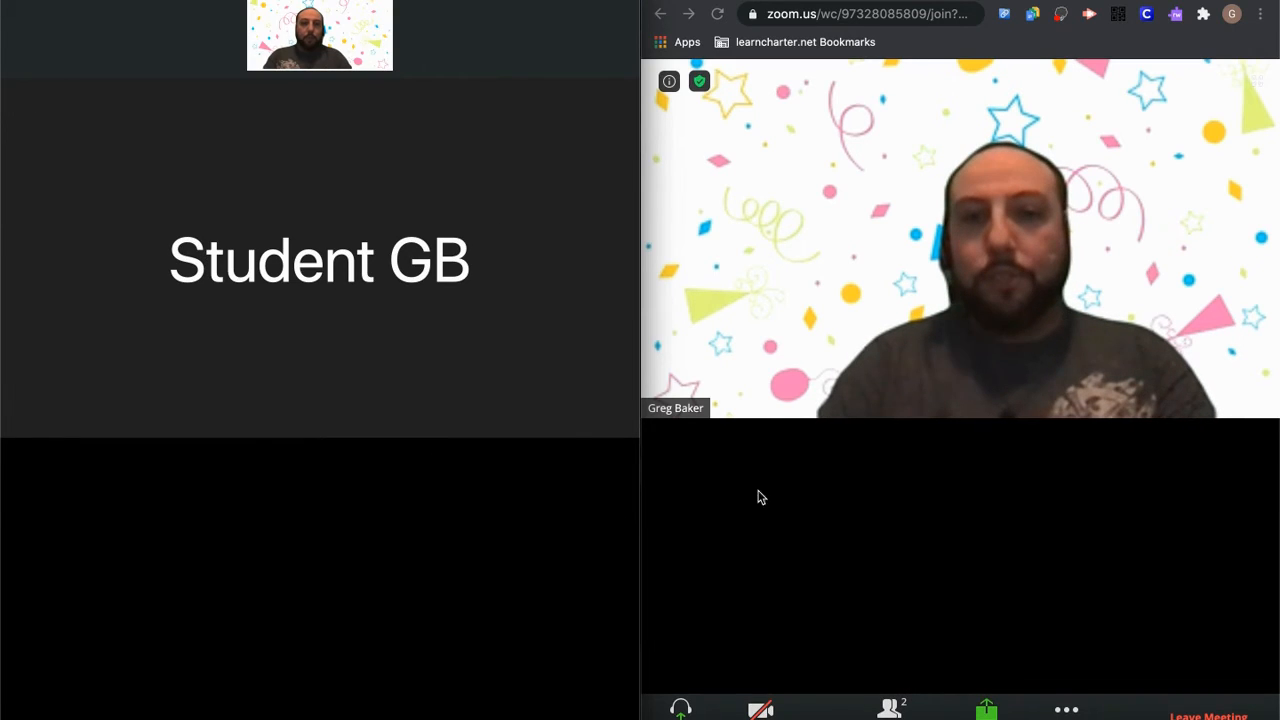
click(834, 535)
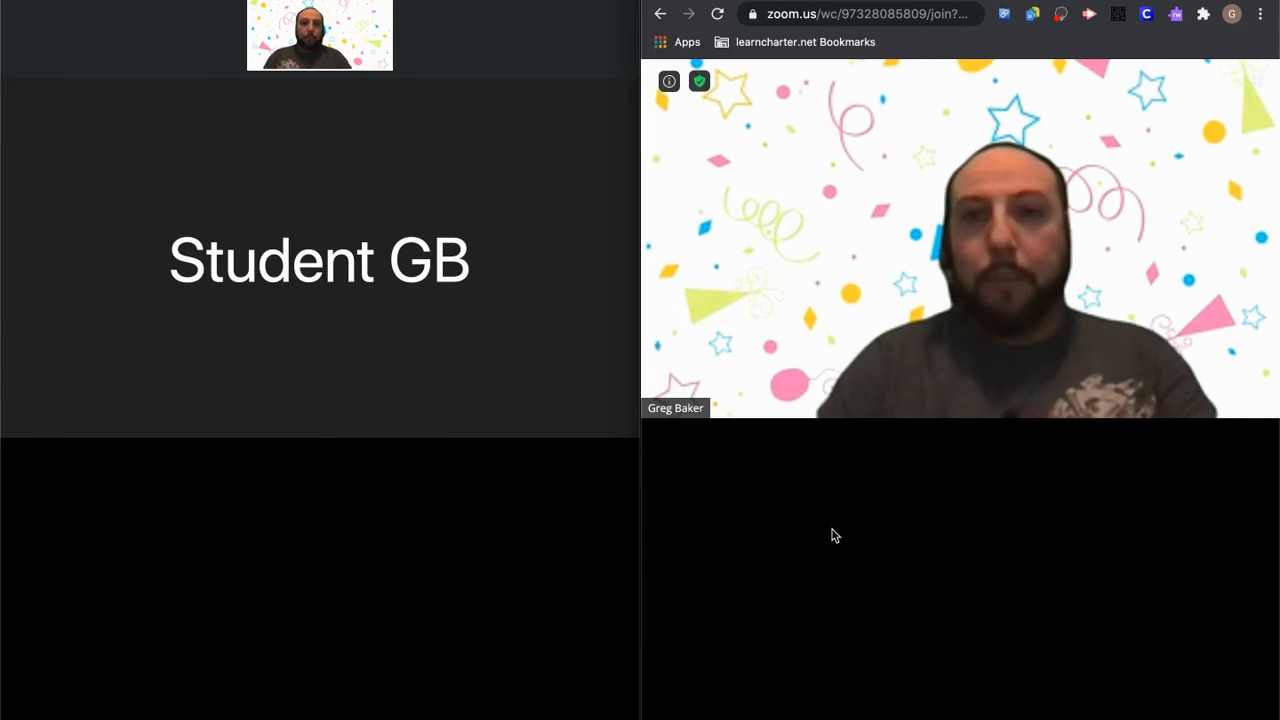
click(501, 124)
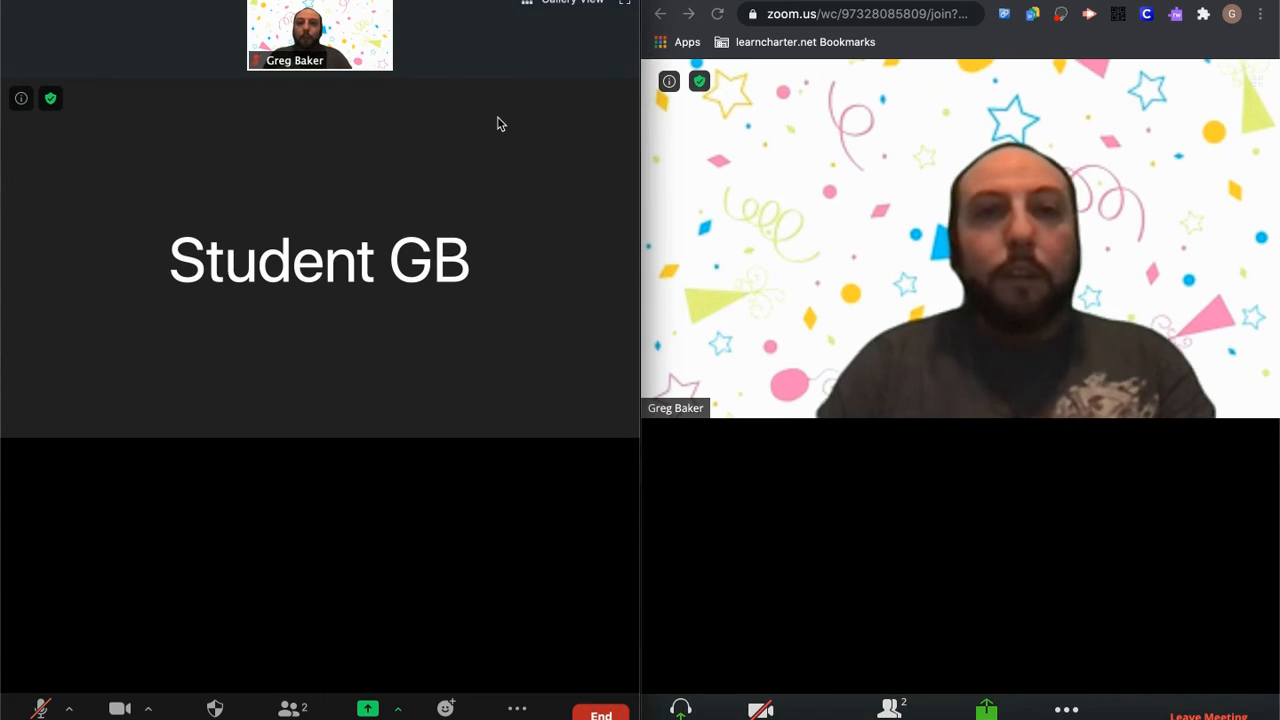
click(566, 6)
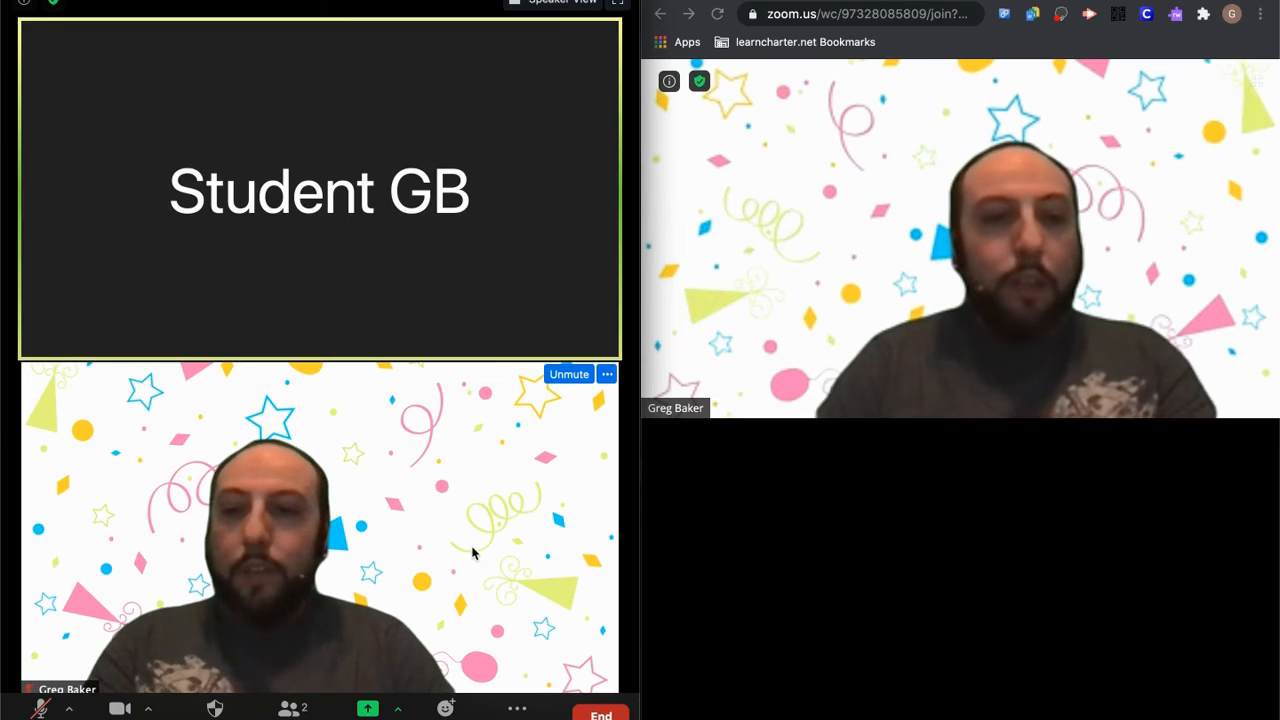
Connect the student's computer audio with microphone access allowed, and mute the student's microphone
click(818, 516)
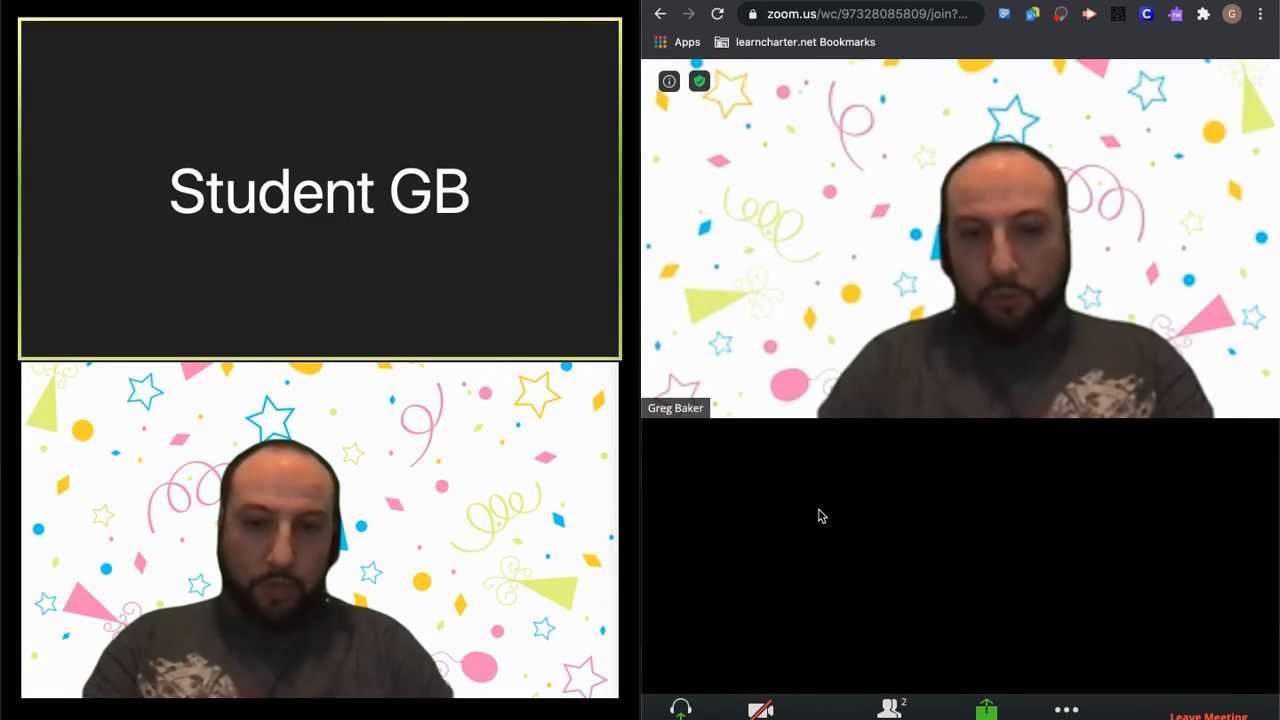
click(681, 708)
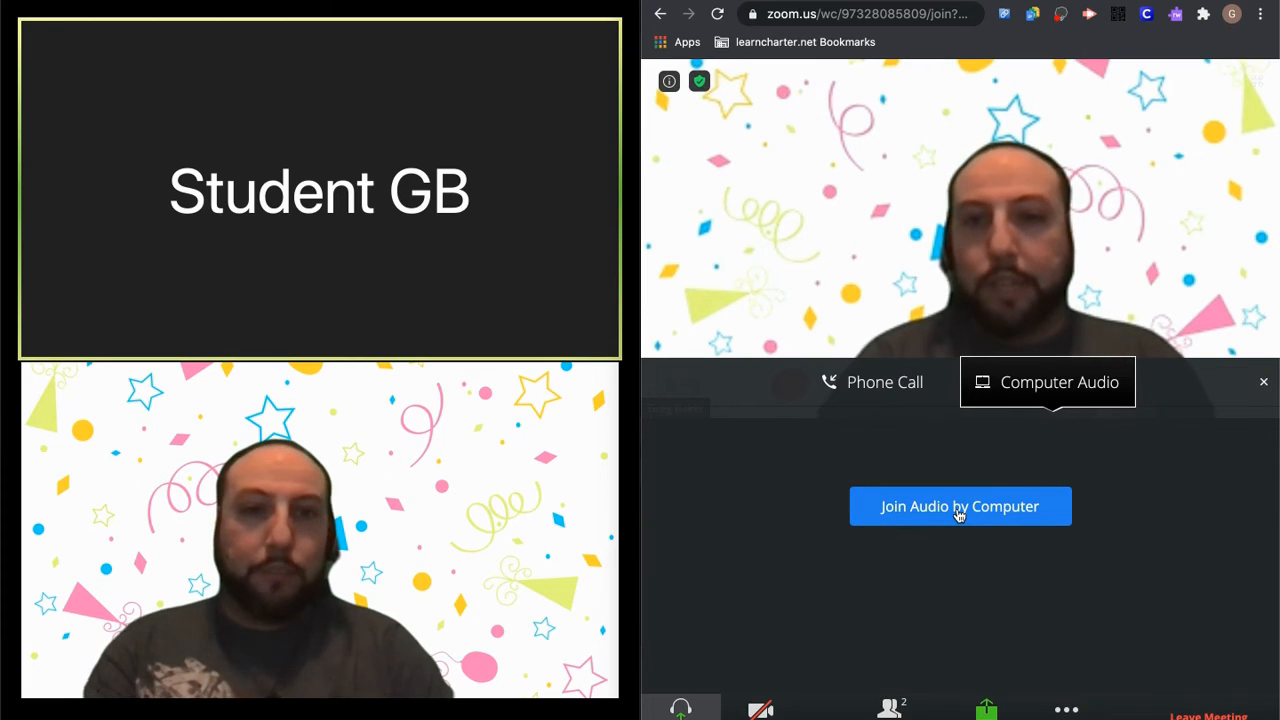
click(959, 508)
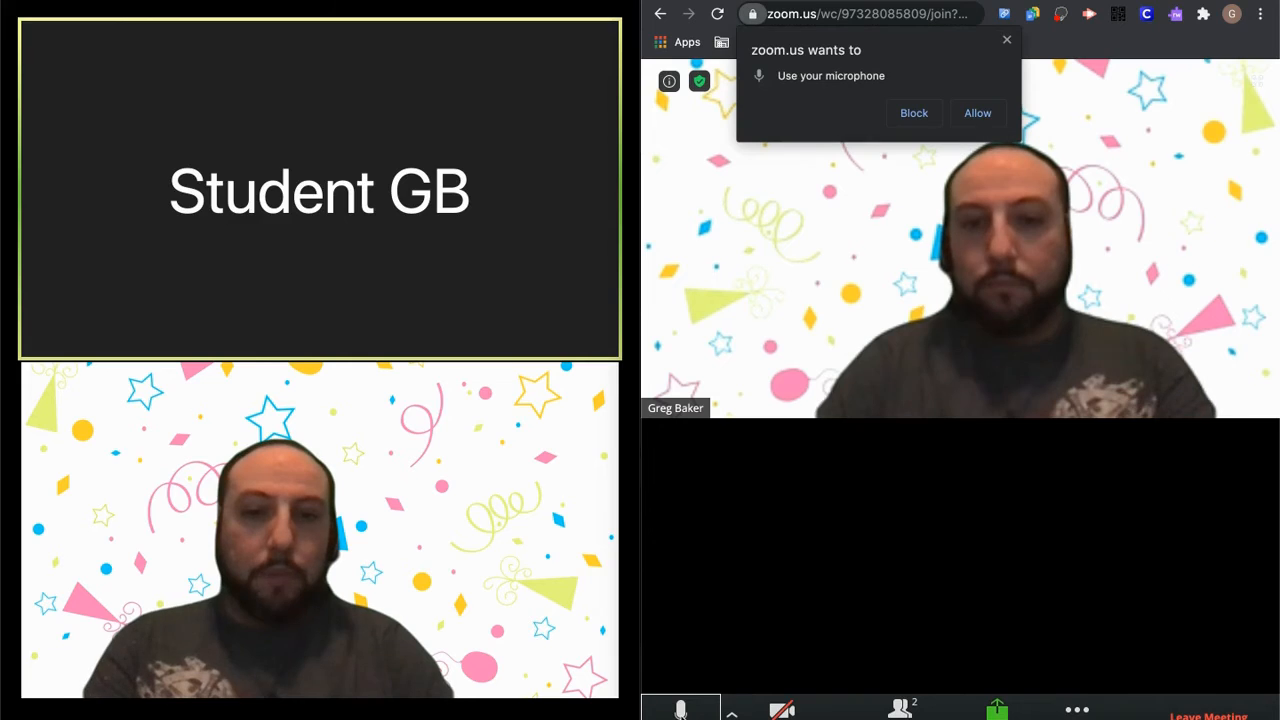
click(976, 113)
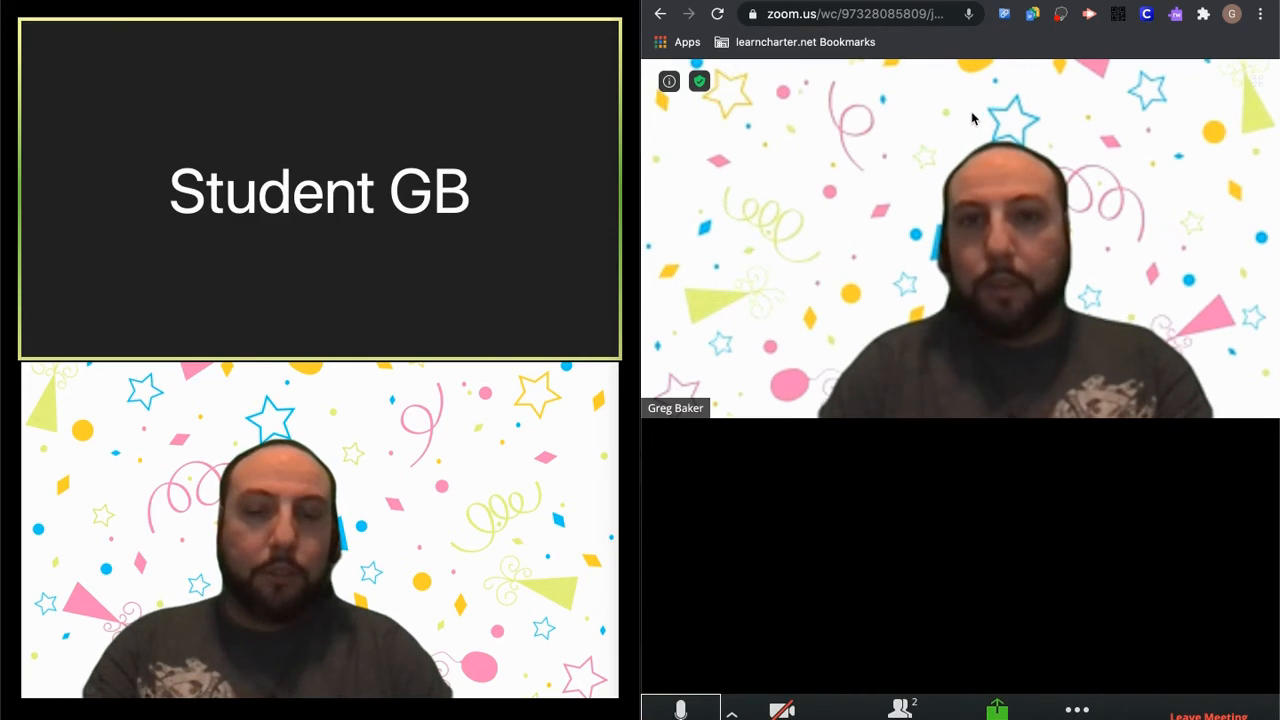
click(680, 712)
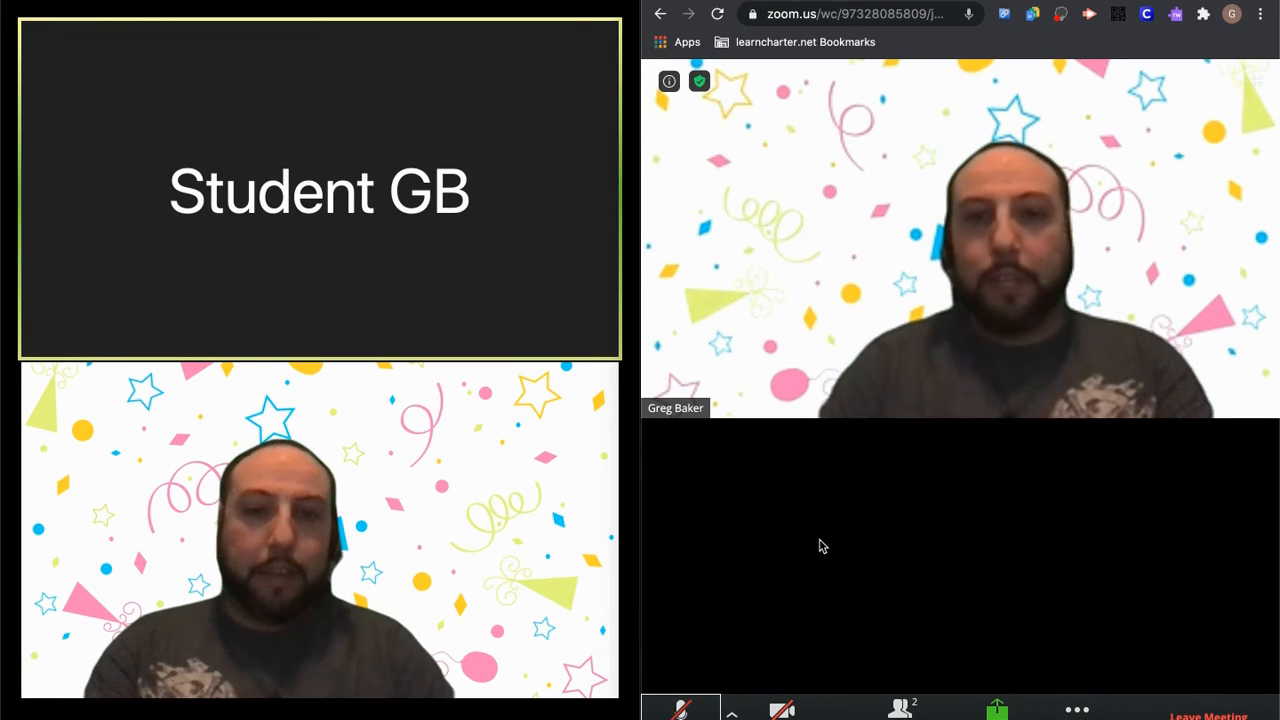
Start the student's video and move its self-view thumbnail below the host's picture
click(785, 712)
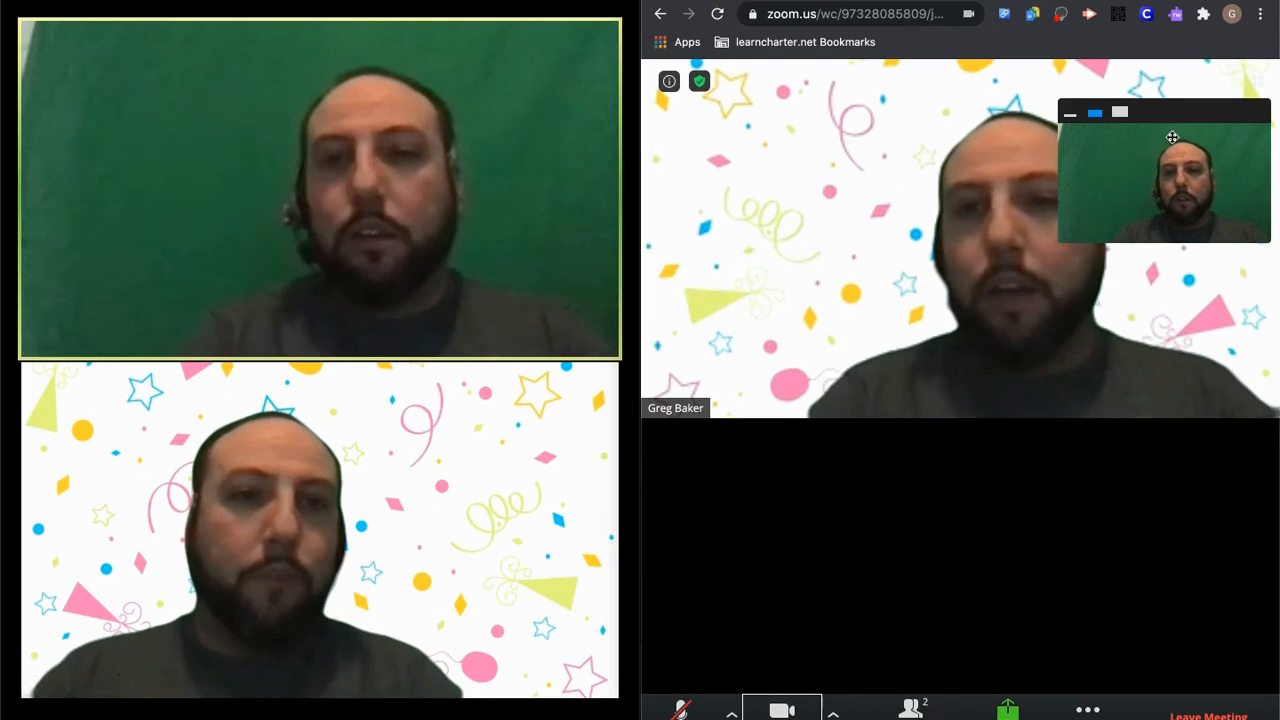
drag(1201, 169, 1014, 501)
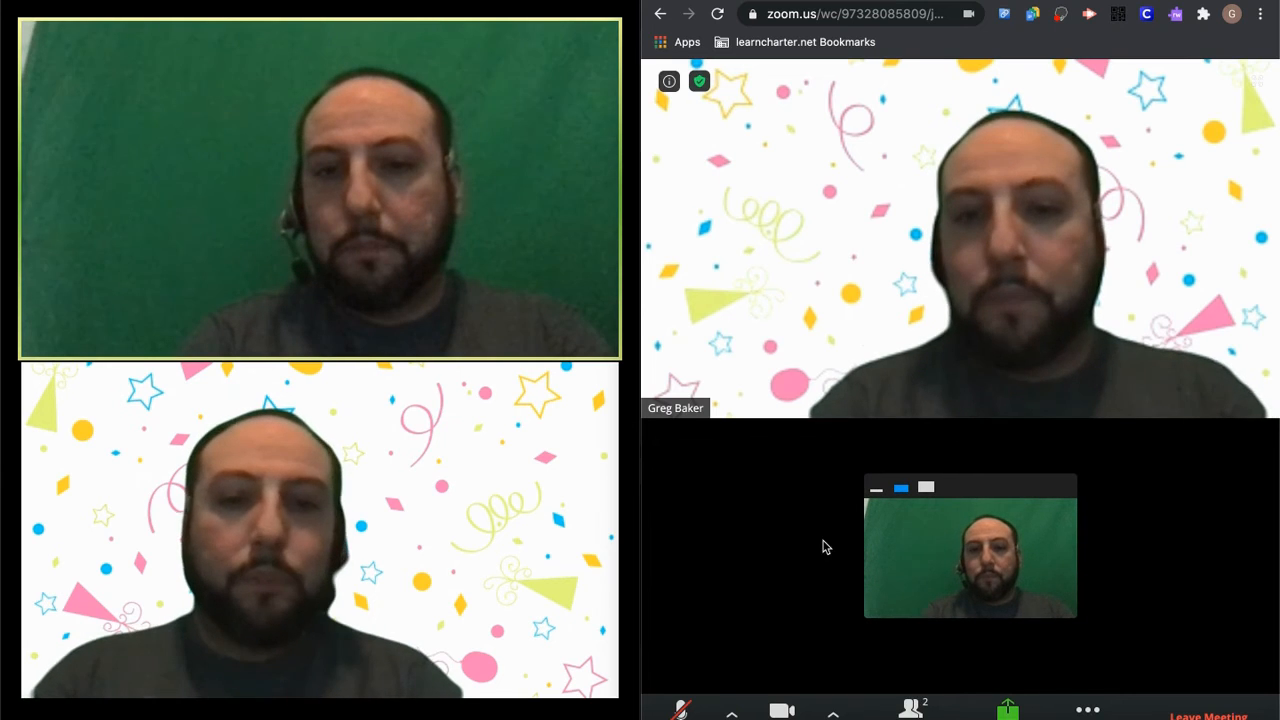
View the student's camera choices without changing them and stop the student's video
click(833, 710)
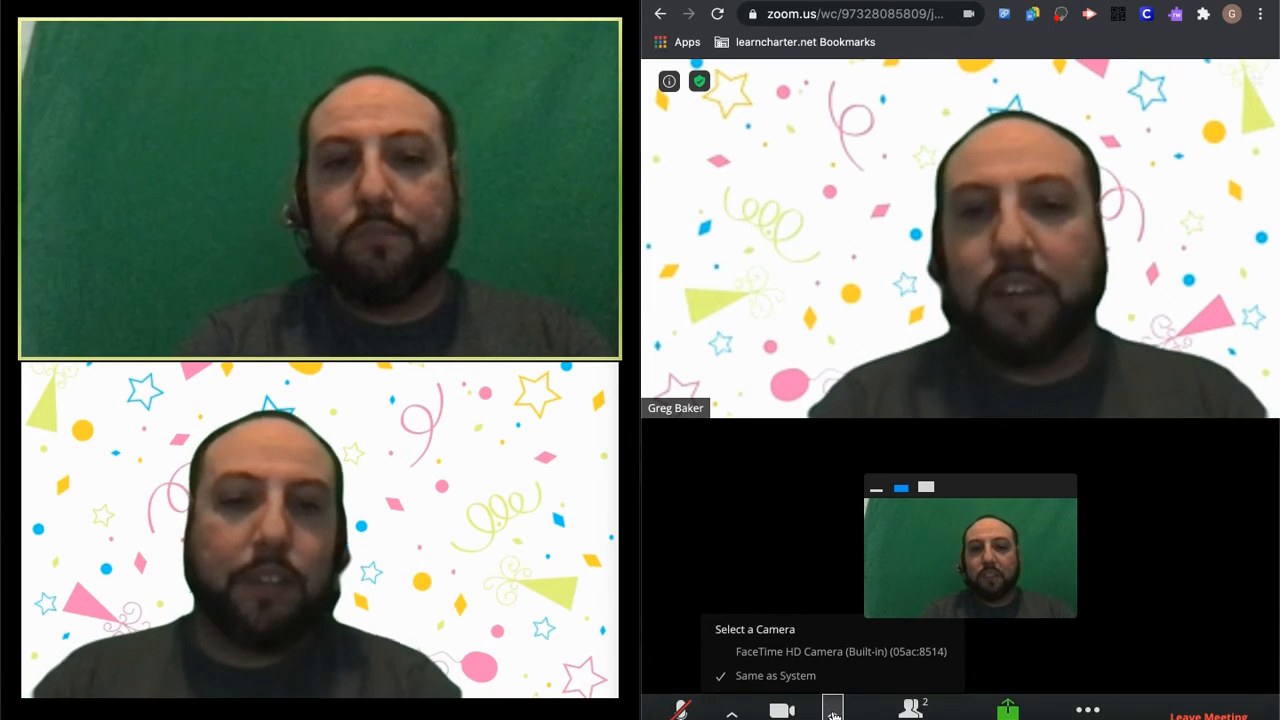
click(833, 710)
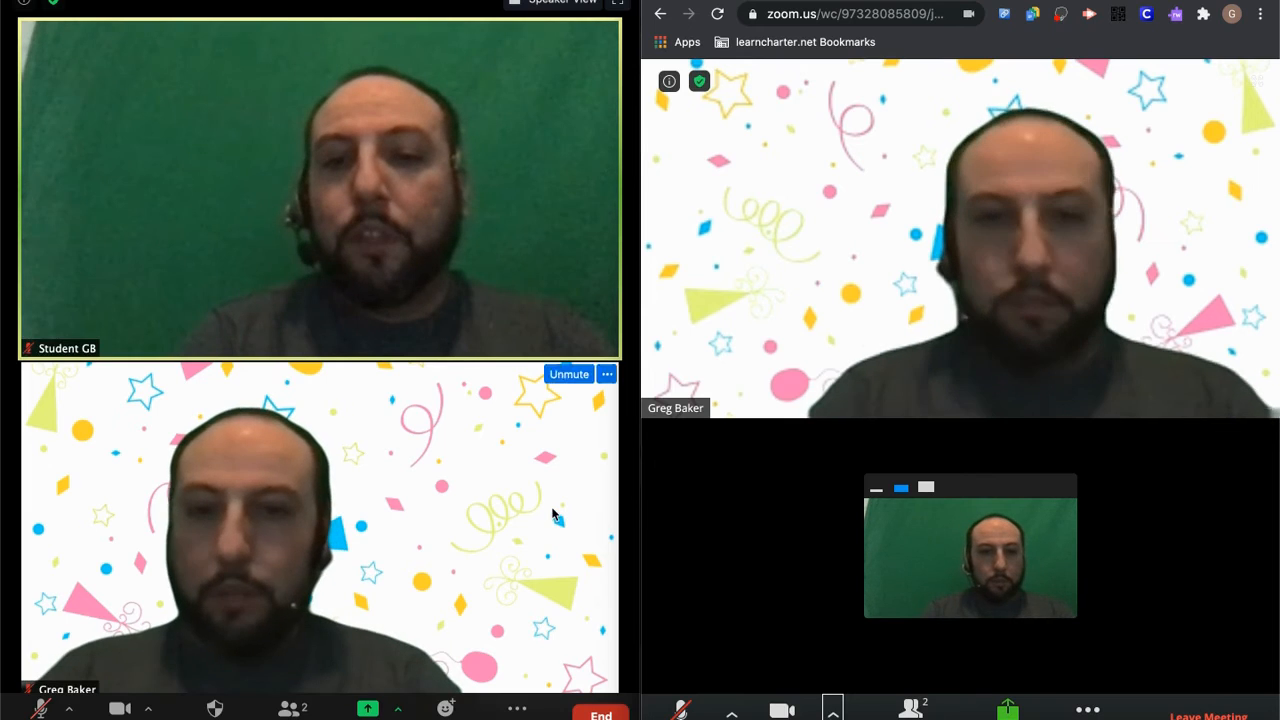
click(783, 710)
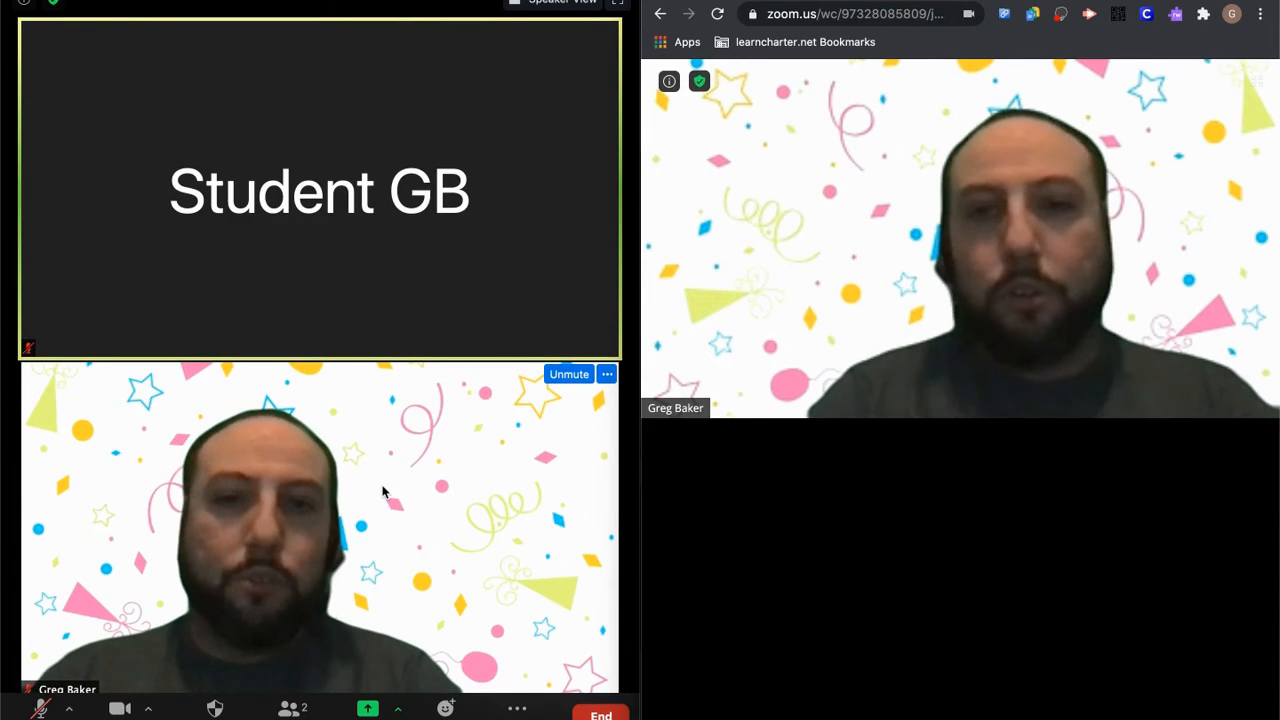
Examine the host's options for managing the student in the participants list, and close the list
click(289, 708)
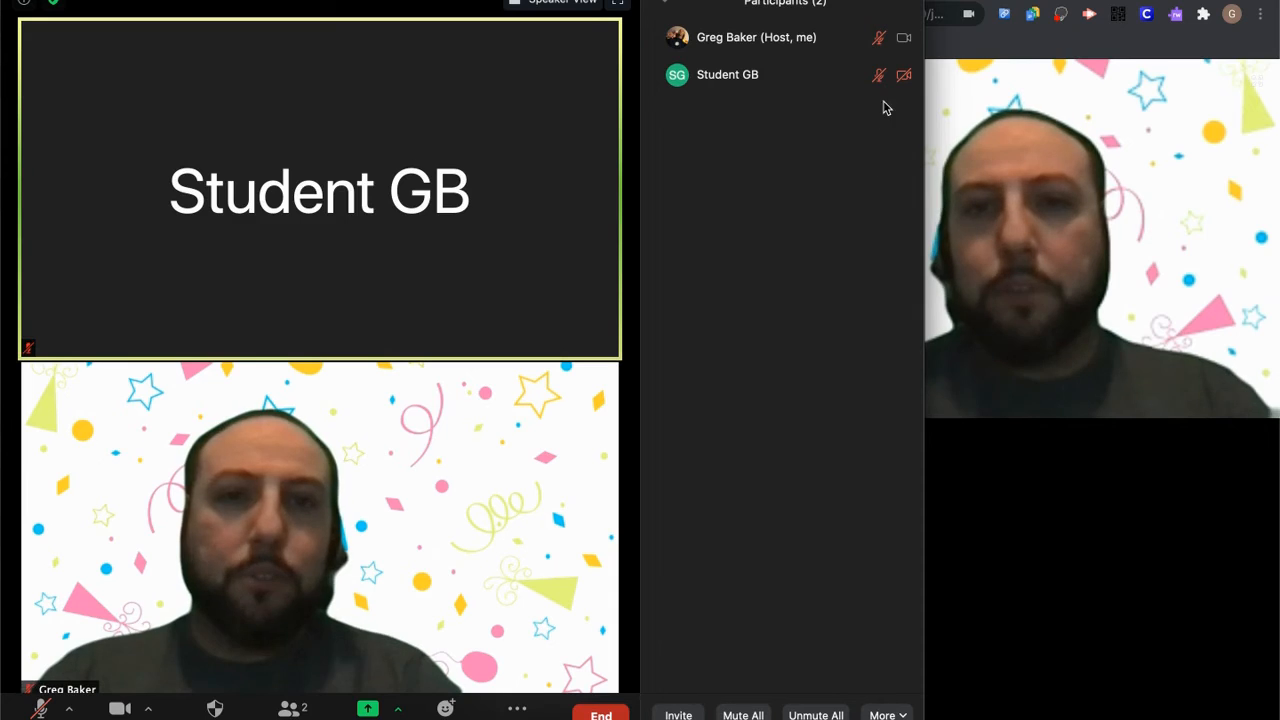
mouse_move(880, 89)
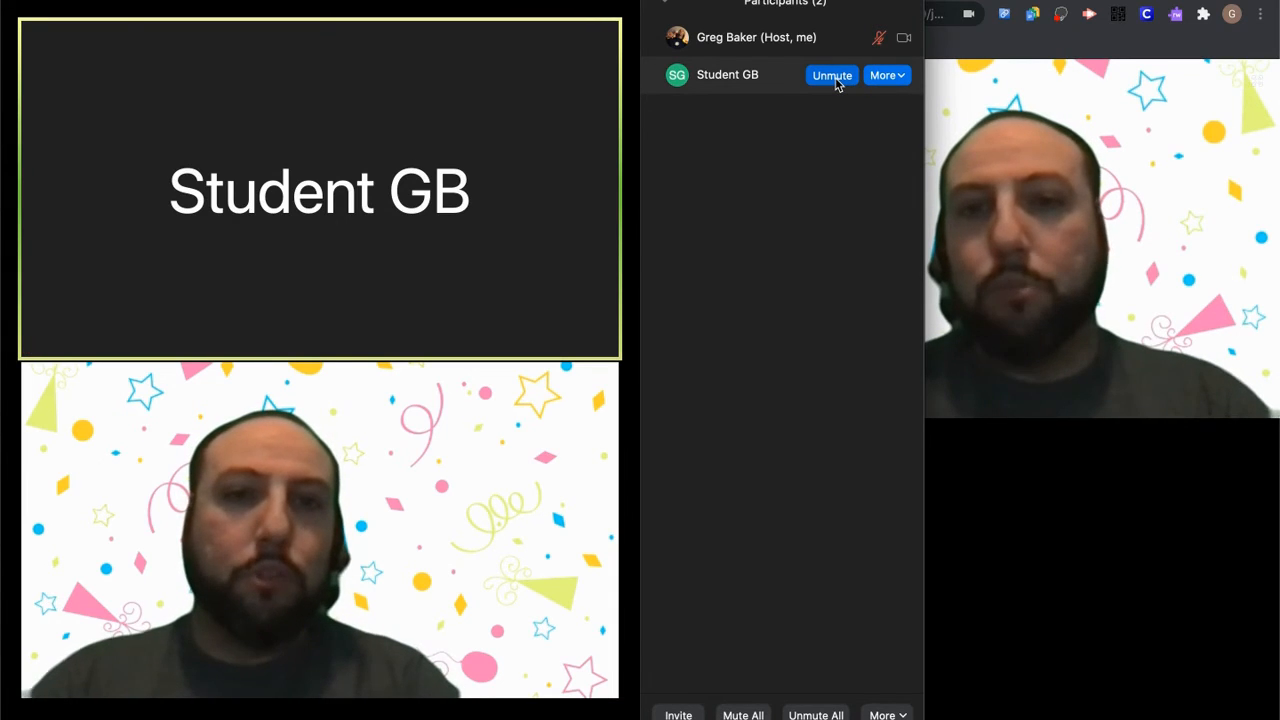
click(898, 82)
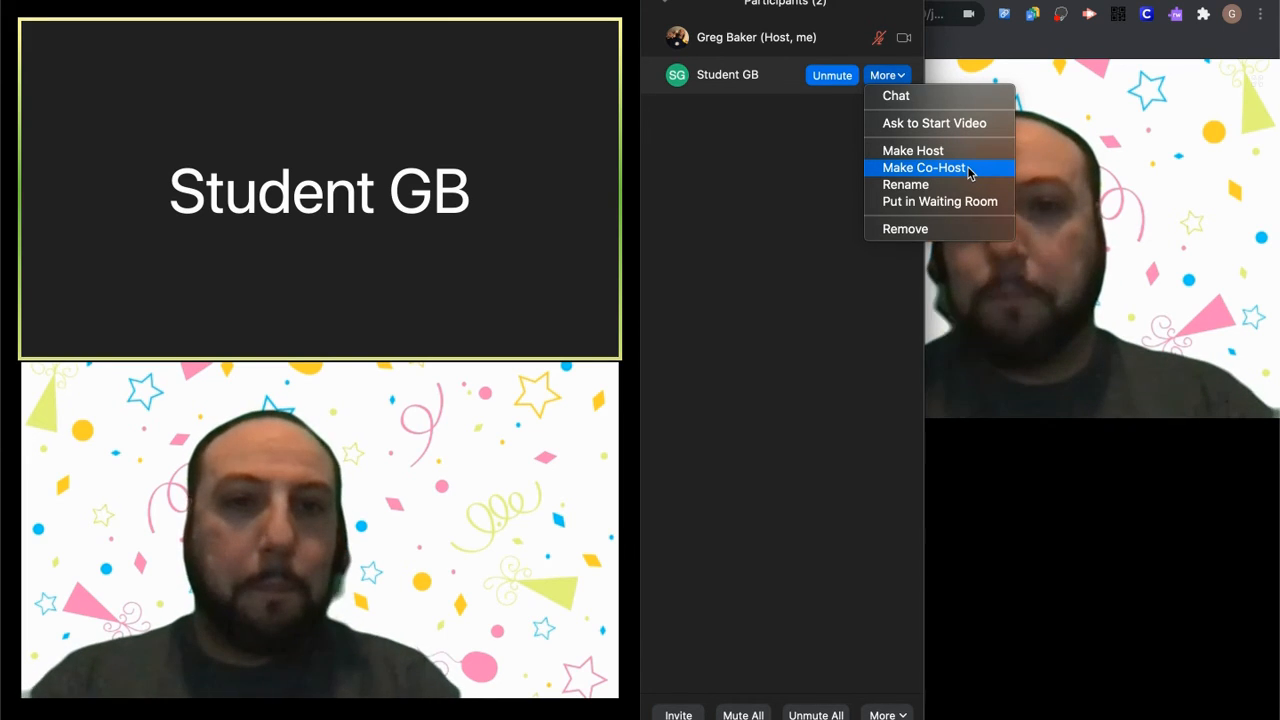
click(793, 276)
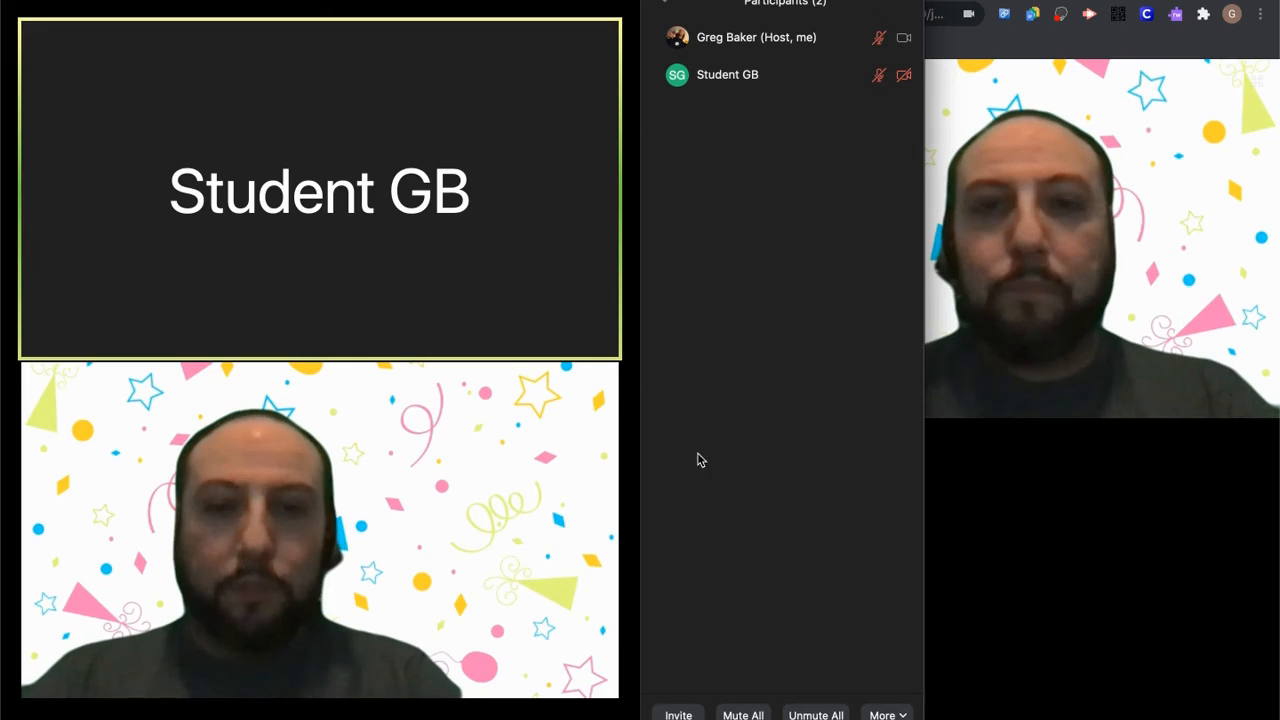
click(660, 5)
click(695, 14)
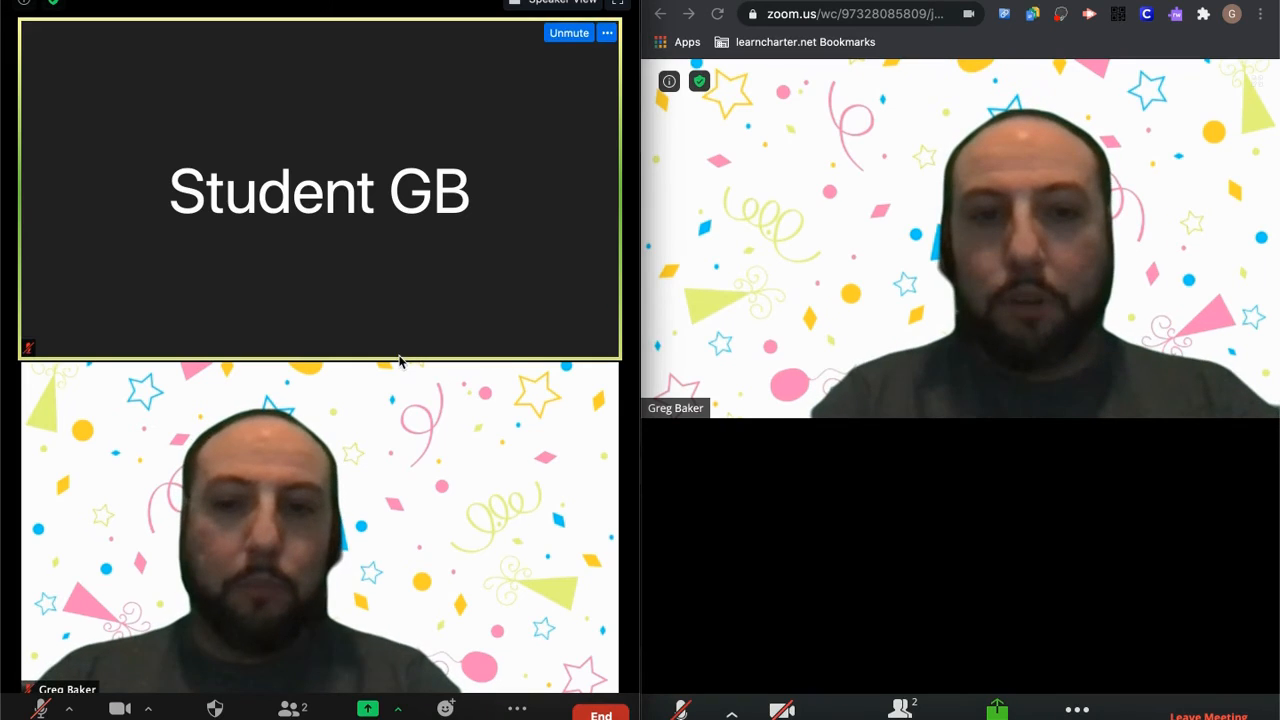
Share the Chrome window showing the L9 Technology Expectations presentation from the host's side
click(369, 709)
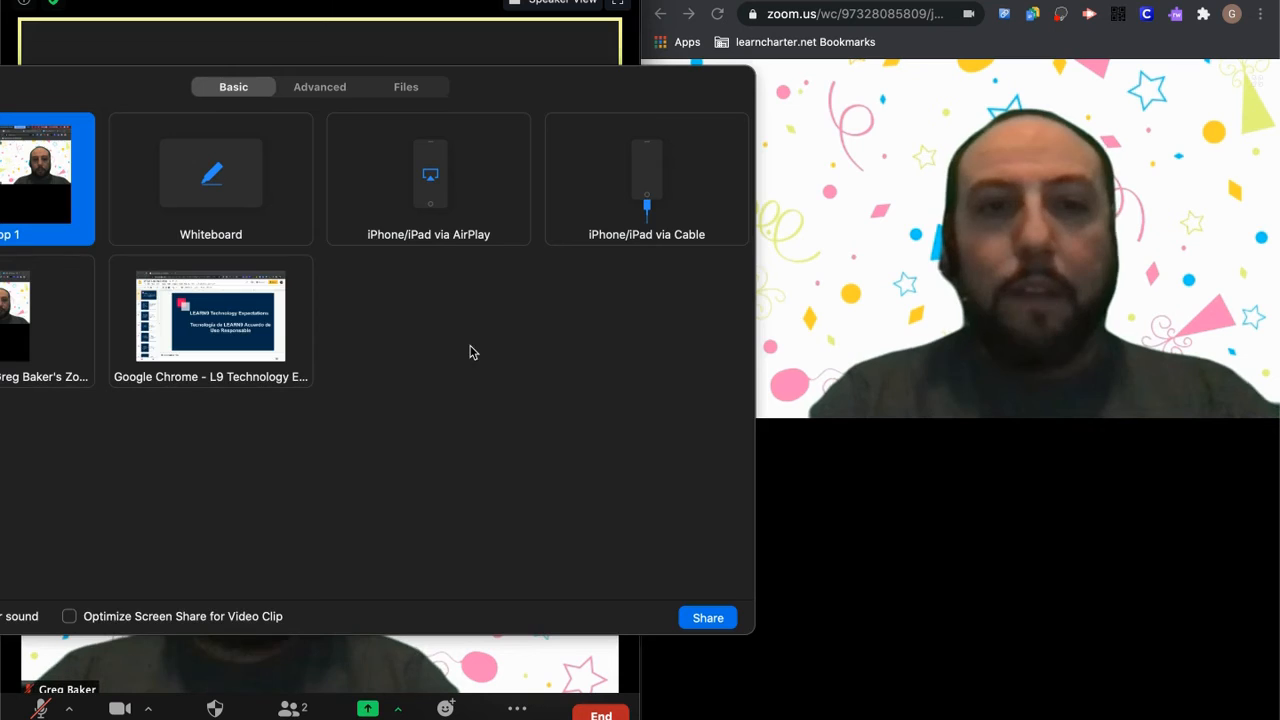
drag(500, 80, 686, 84)
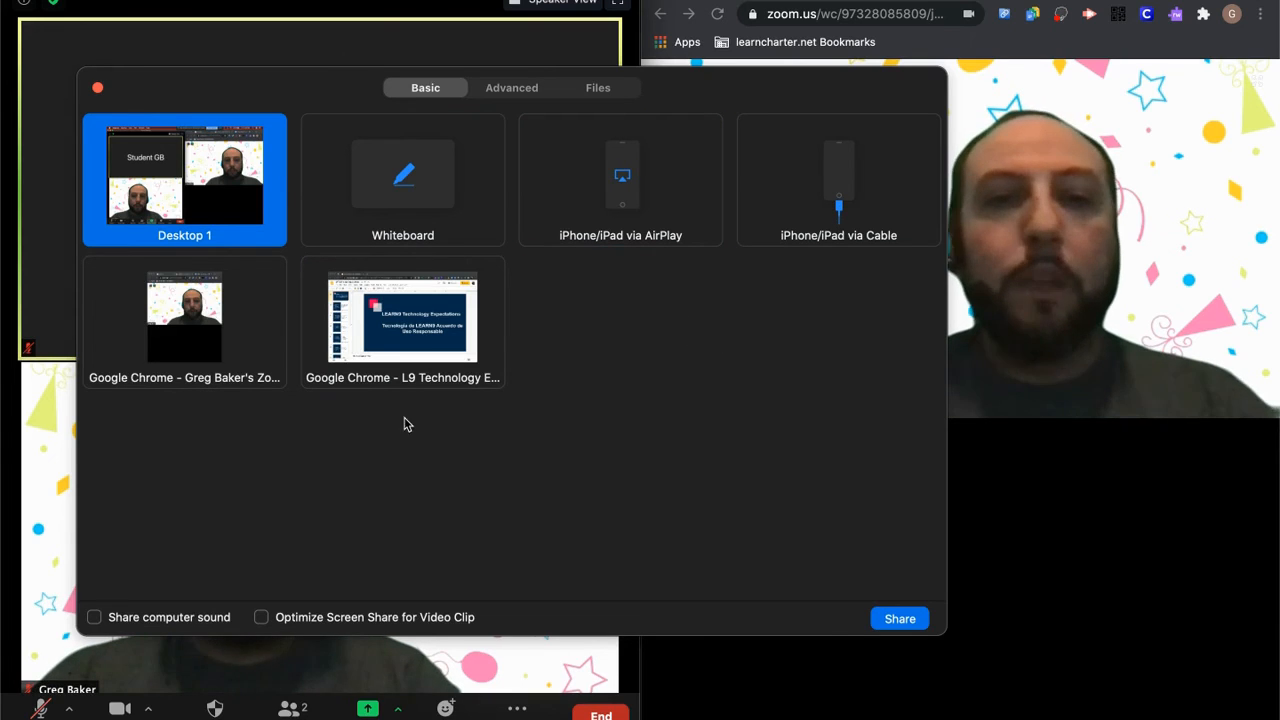
click(419, 311)
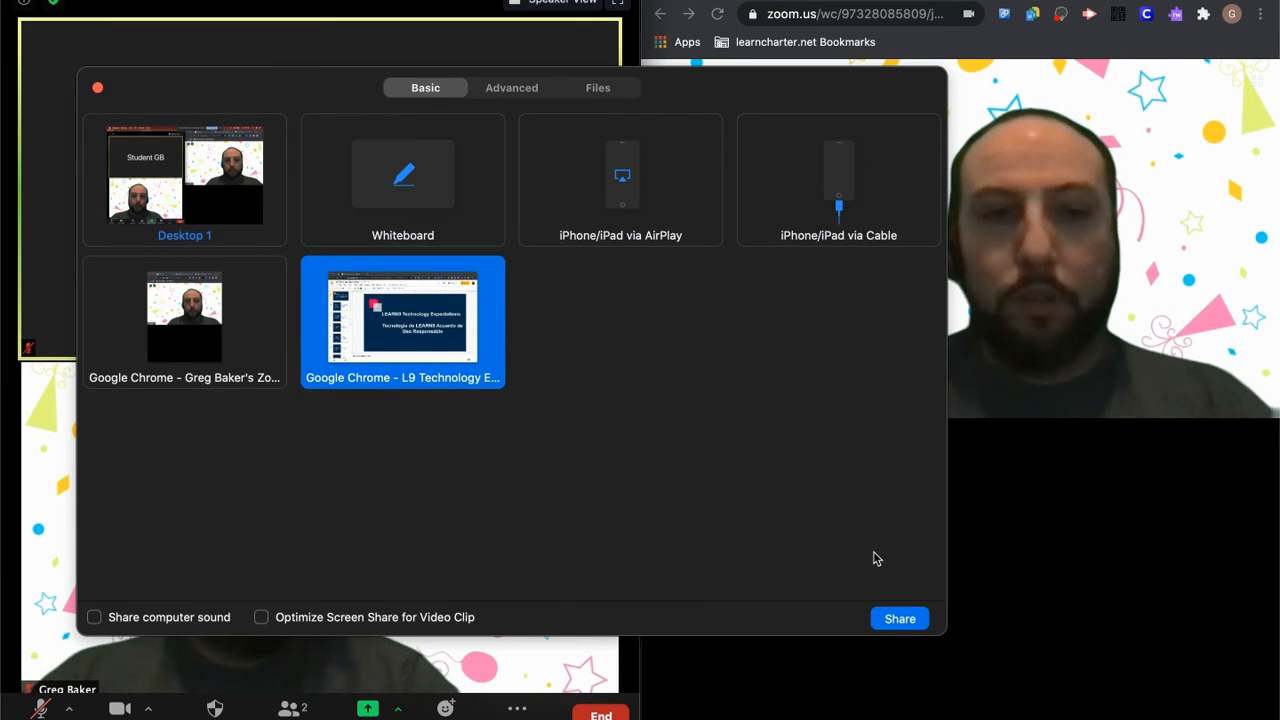
click(899, 619)
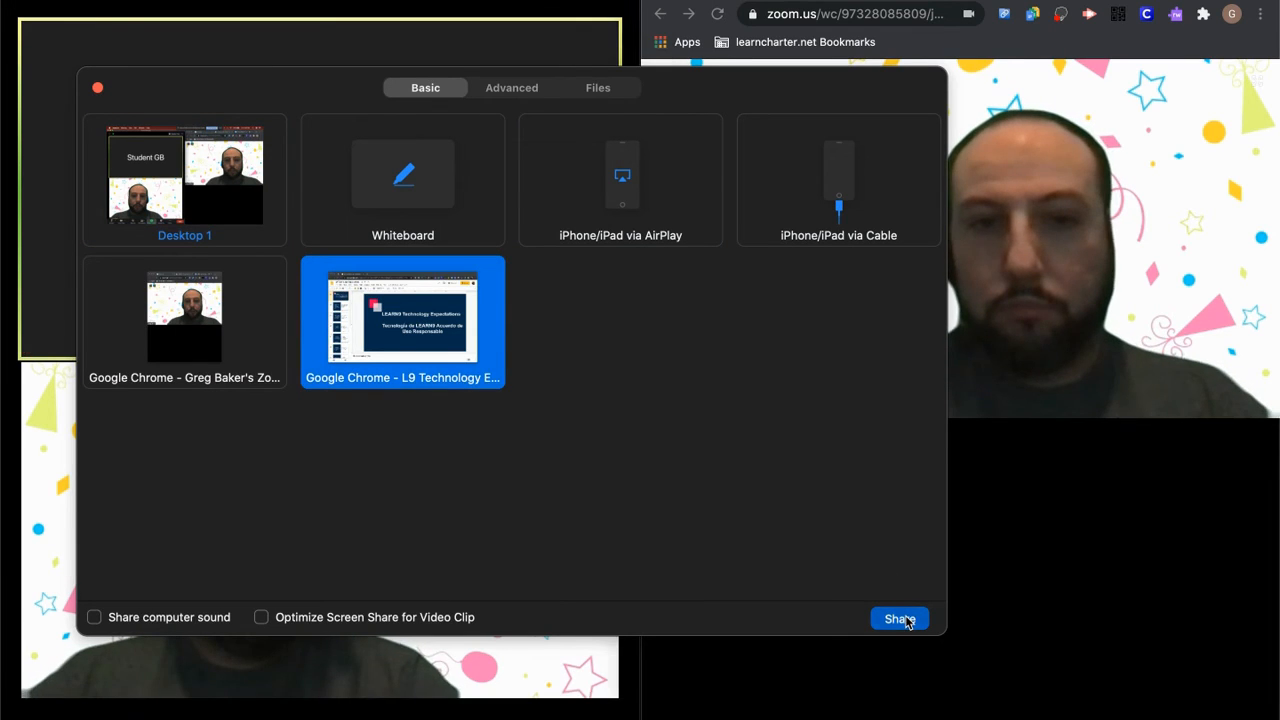
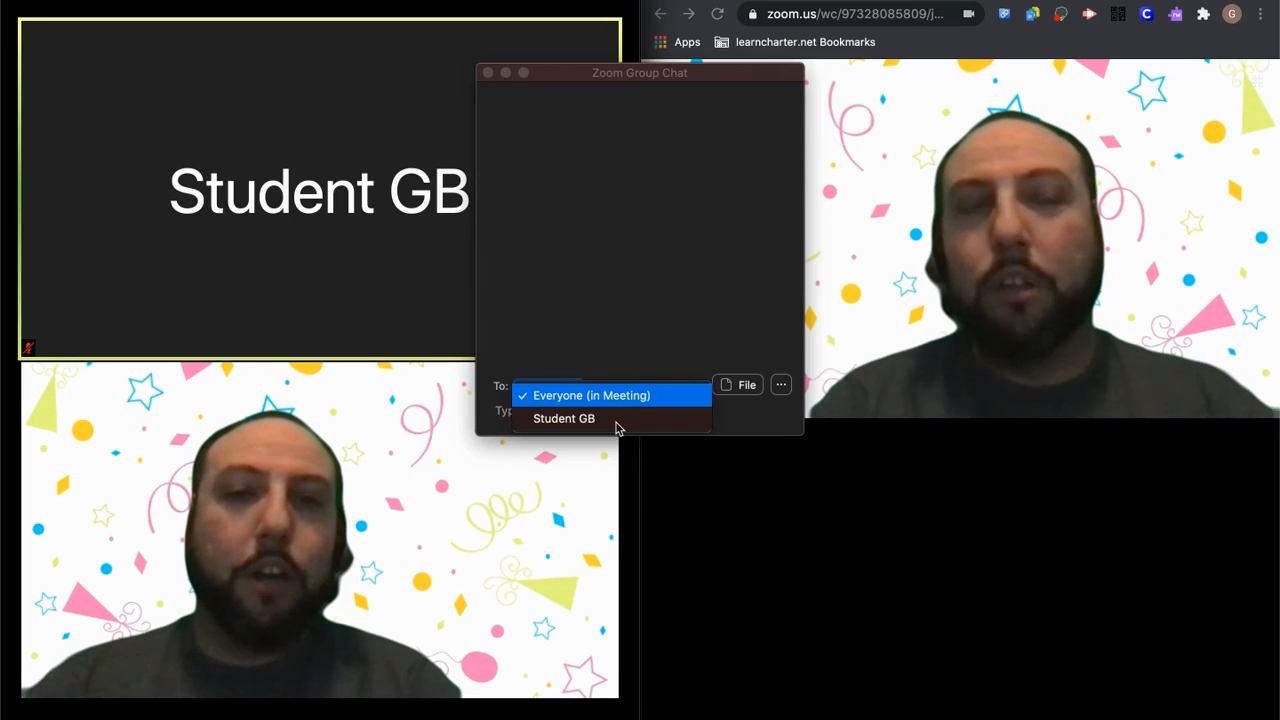
Examine the group chat's private and everyone recipient choices and the participant chat permissions, and close the chat
click(617, 426)
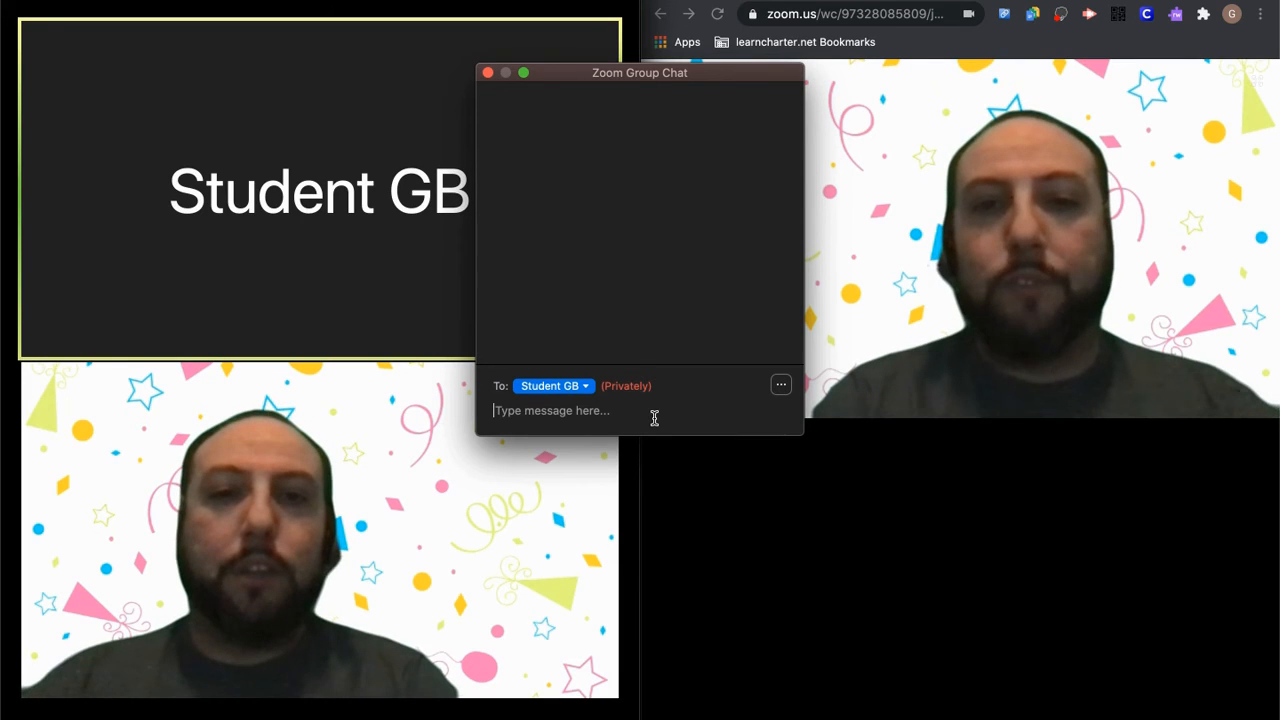
click(576, 386)
click(577, 397)
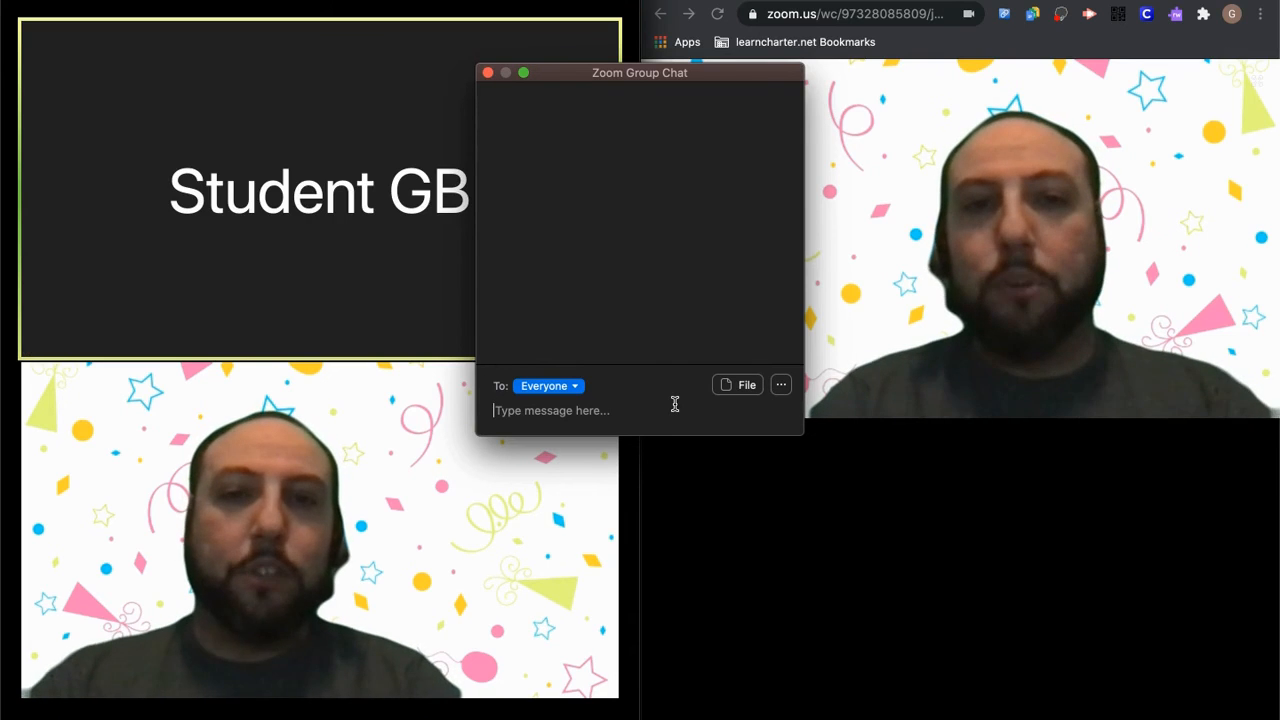
click(786, 387)
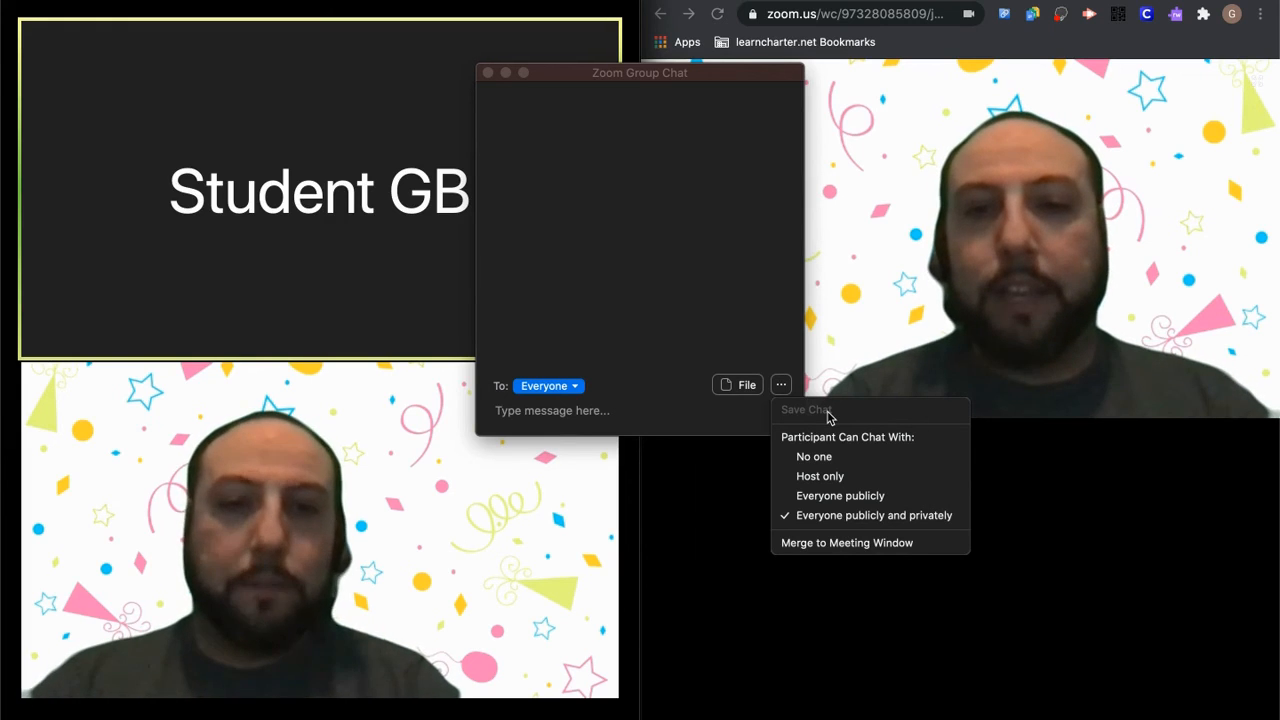
click(694, 409)
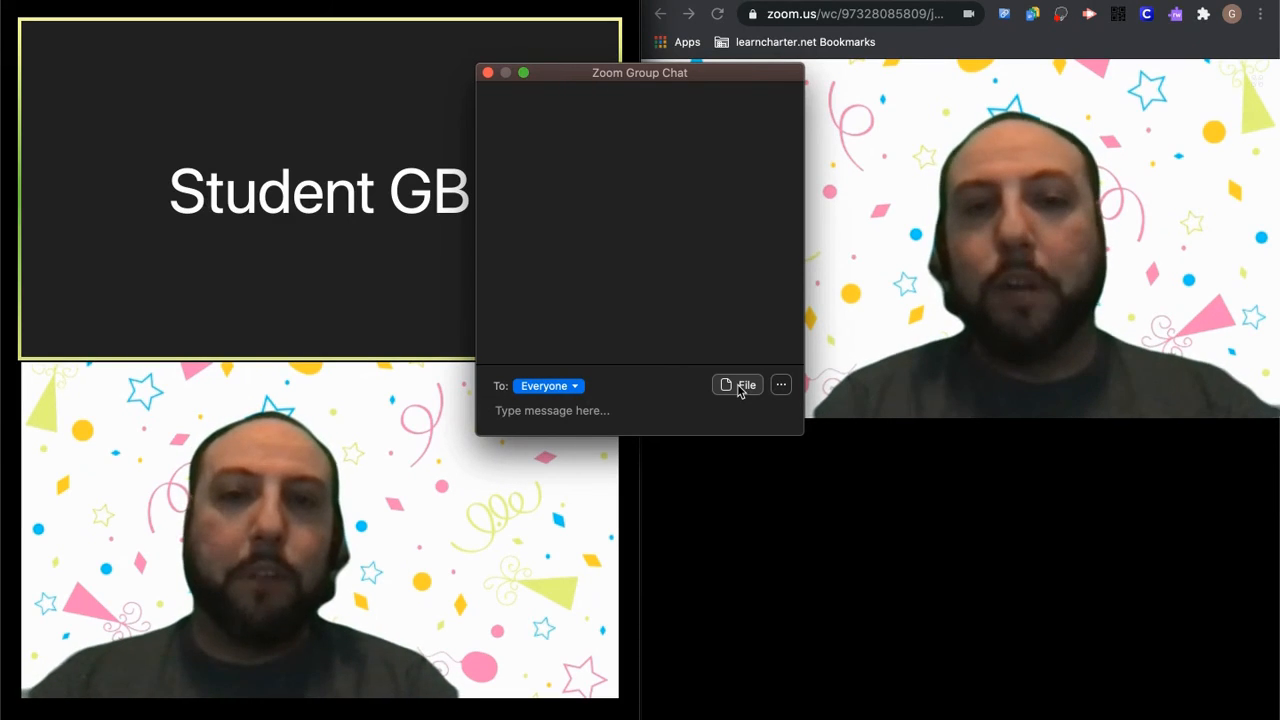
click(488, 73)
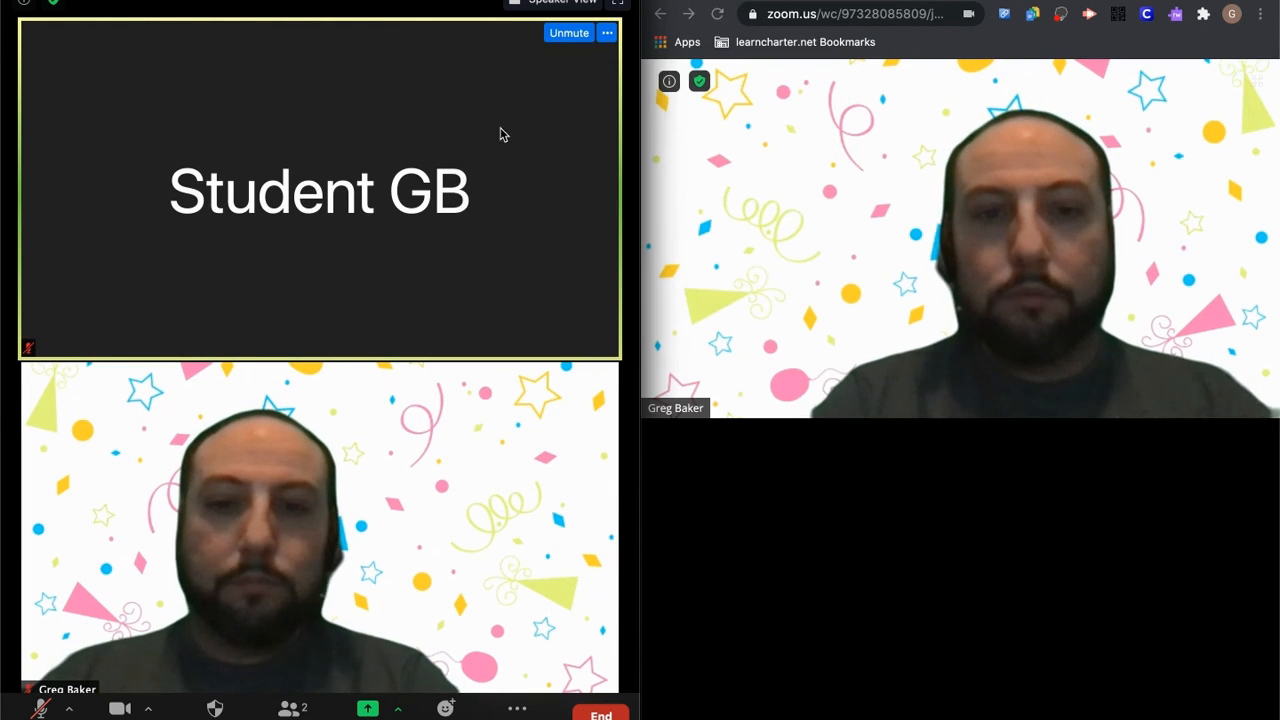
Create one breakout room with manual participant assignment and add three more rooms
click(517, 708)
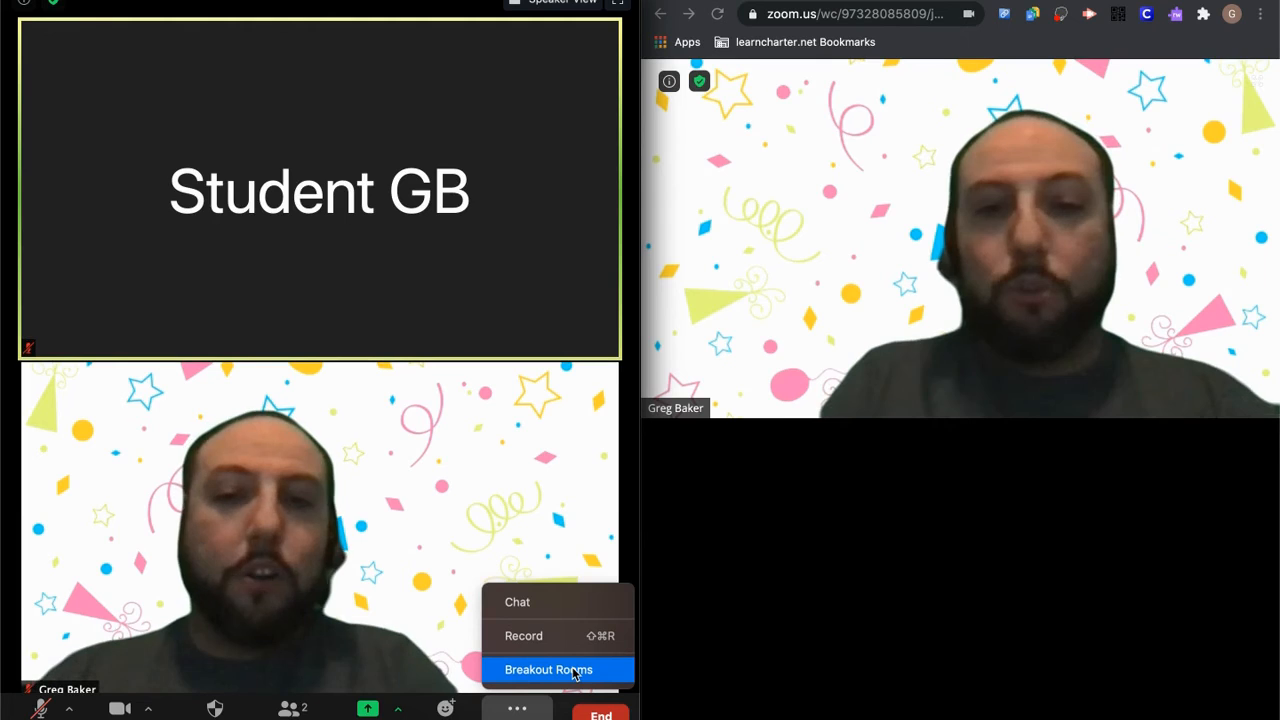
click(592, 675)
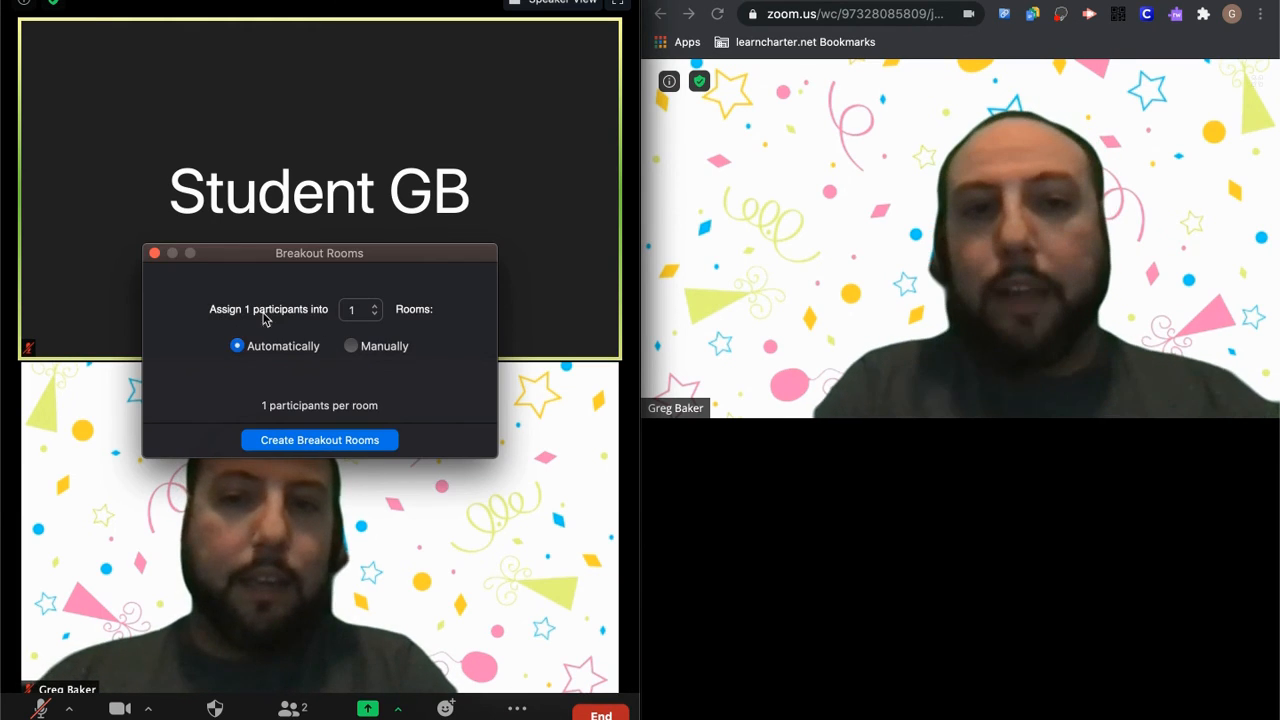
click(352, 347)
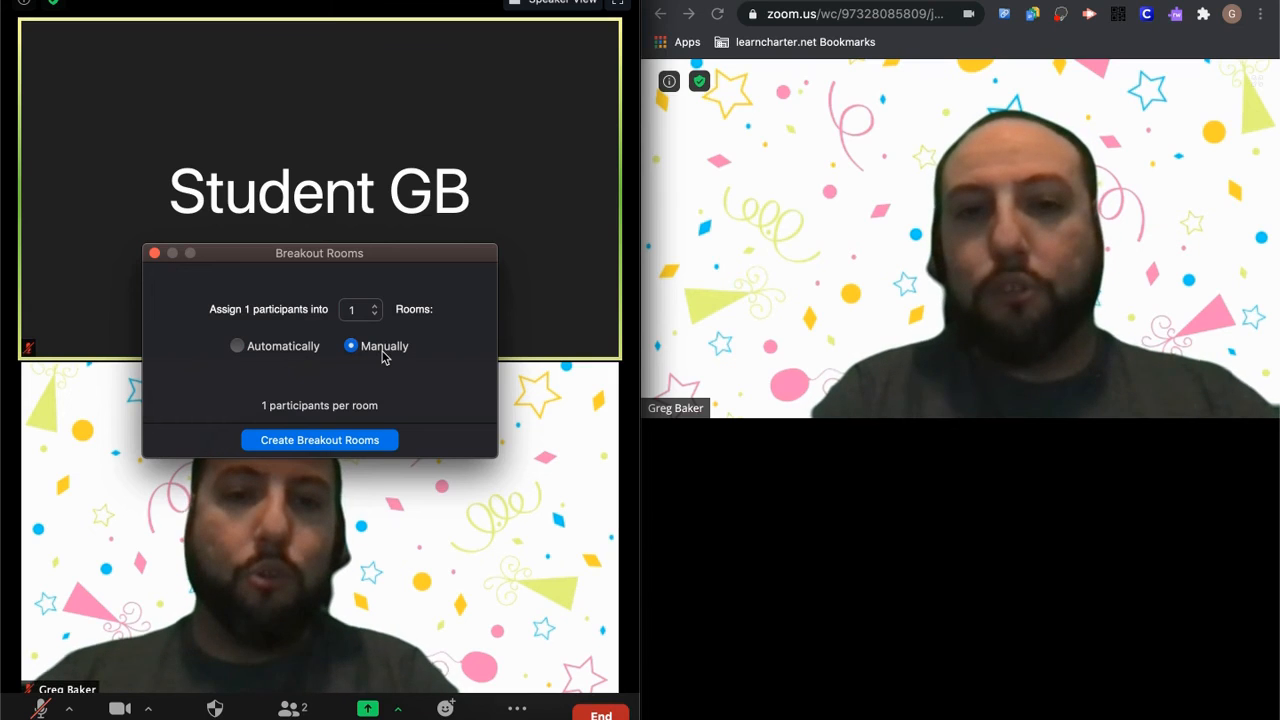
click(340, 442)
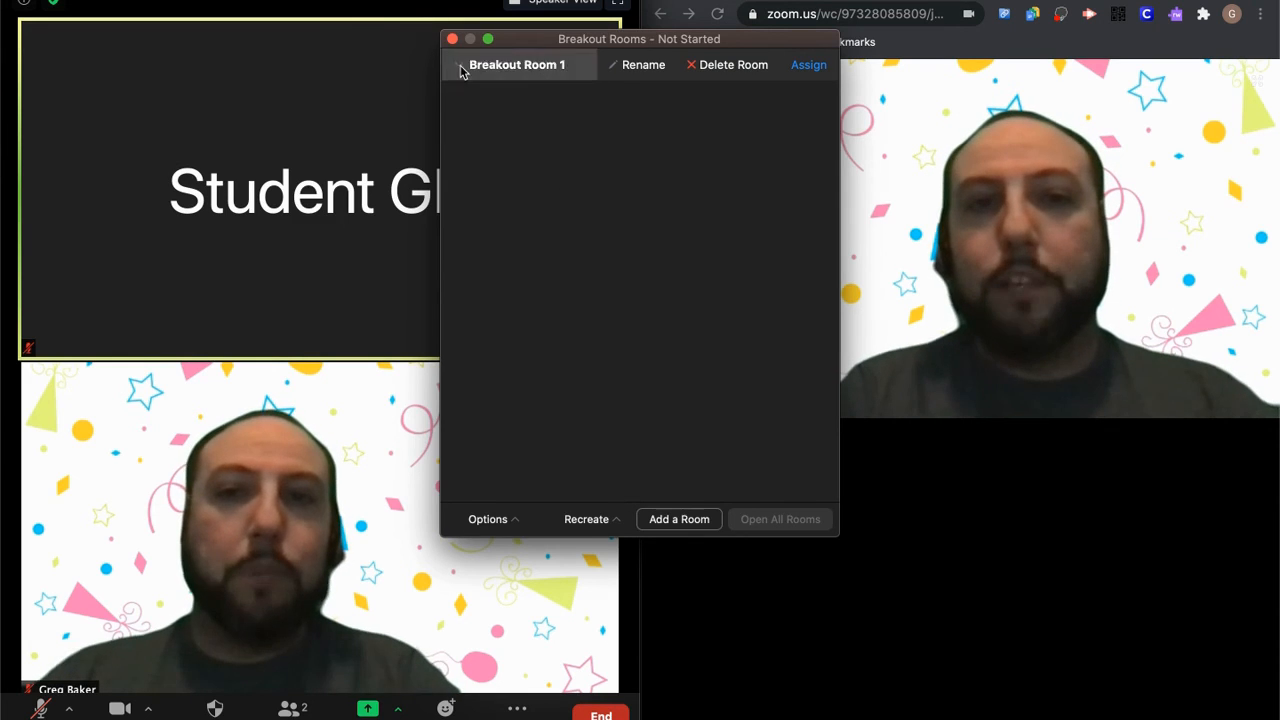
click(538, 72)
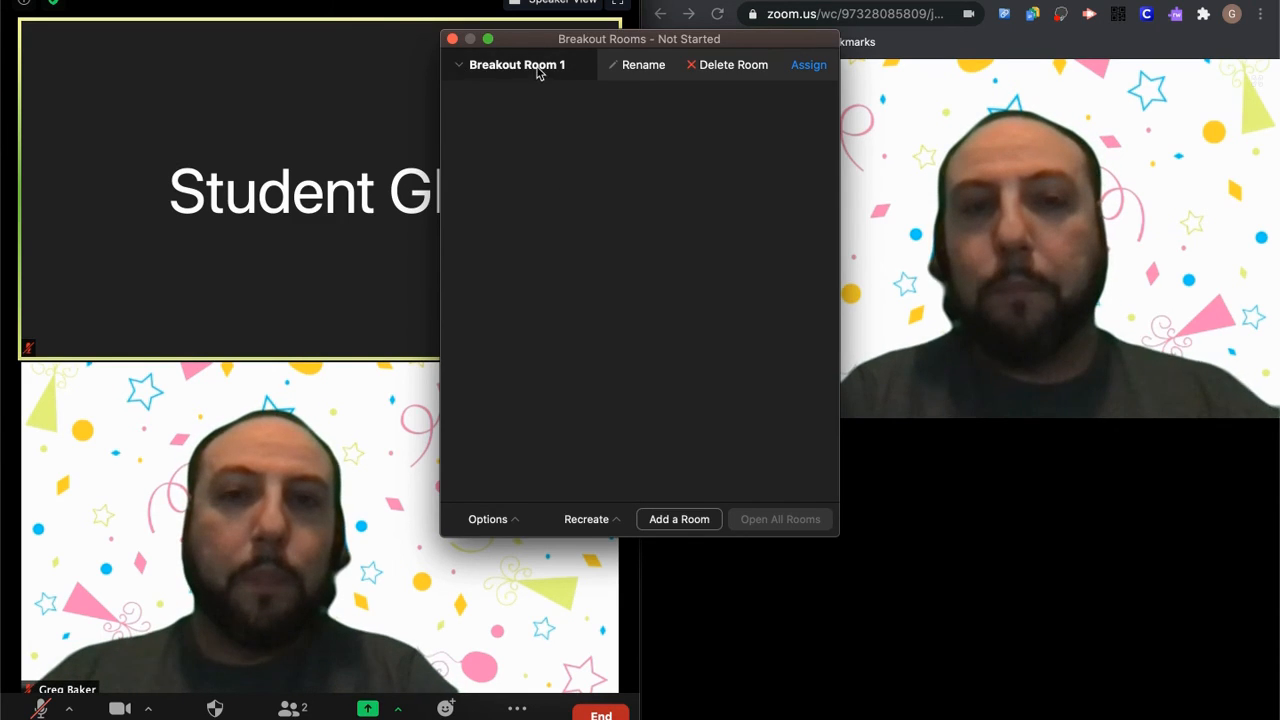
click(679, 520)
click(679, 520)
click(679, 520)
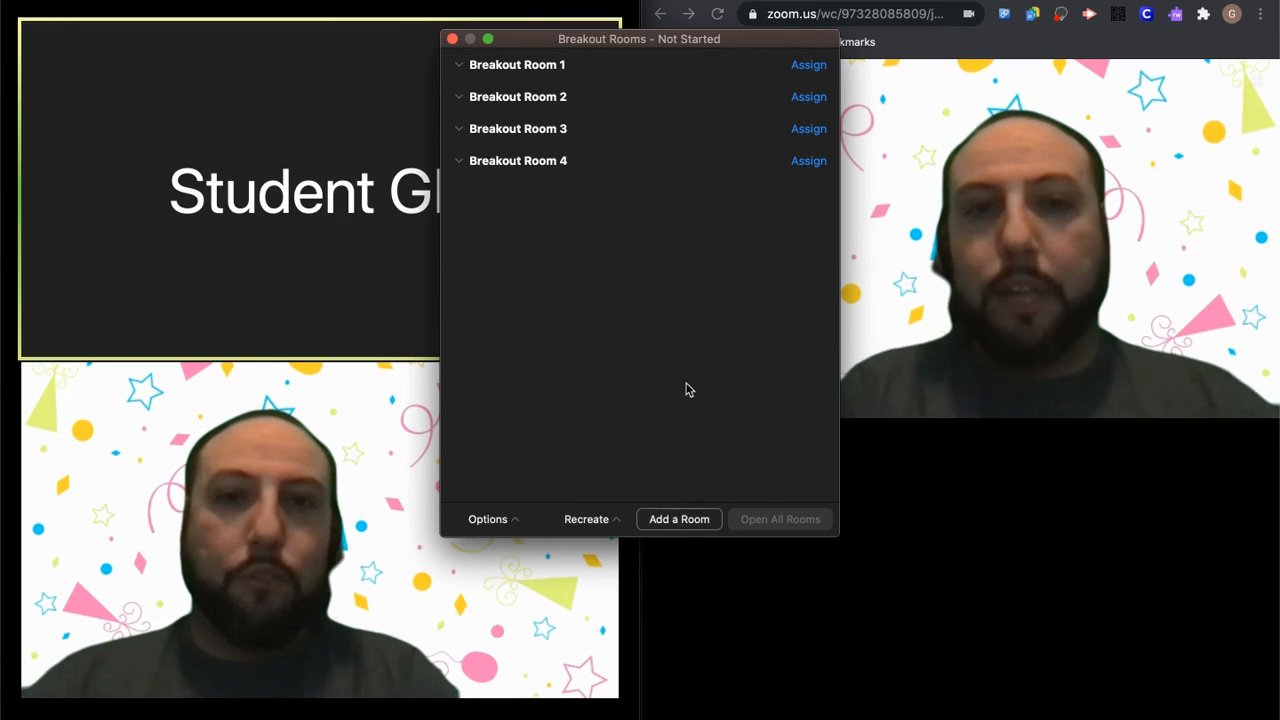
Rename Breakout Room 1 as Group 1
mouse_move(597, 74)
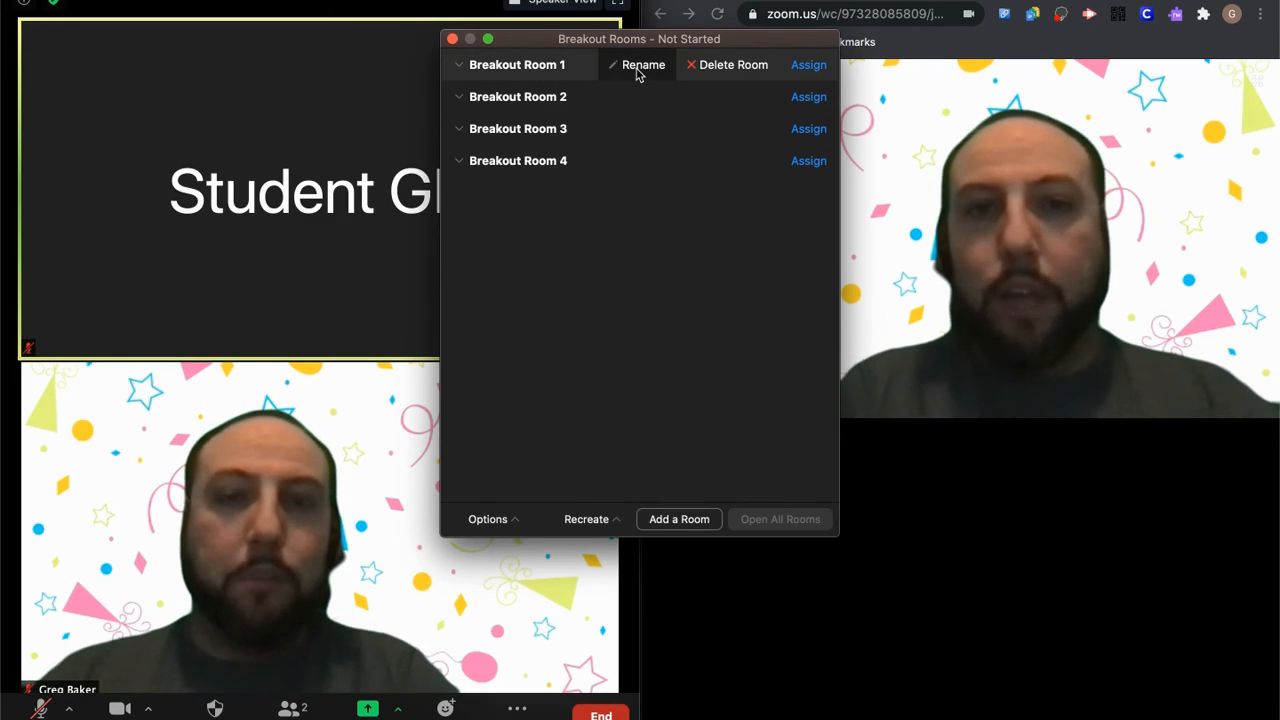
click(637, 68)
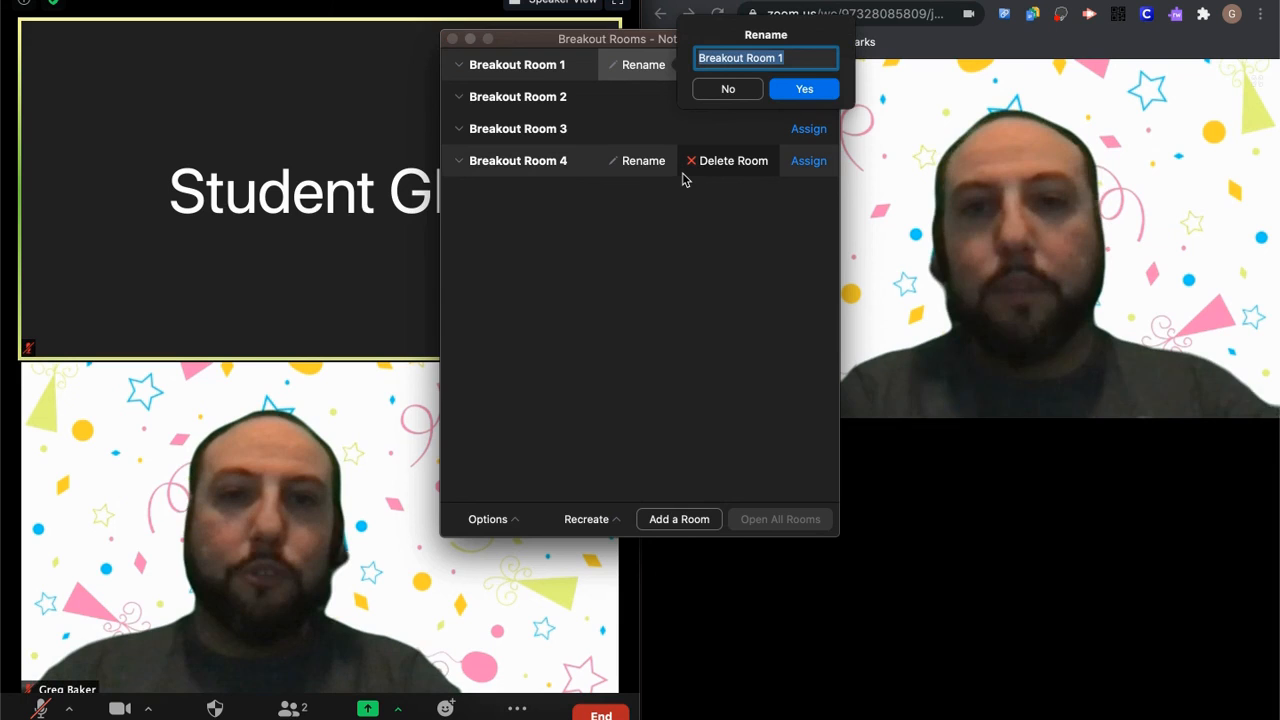
text(Group)
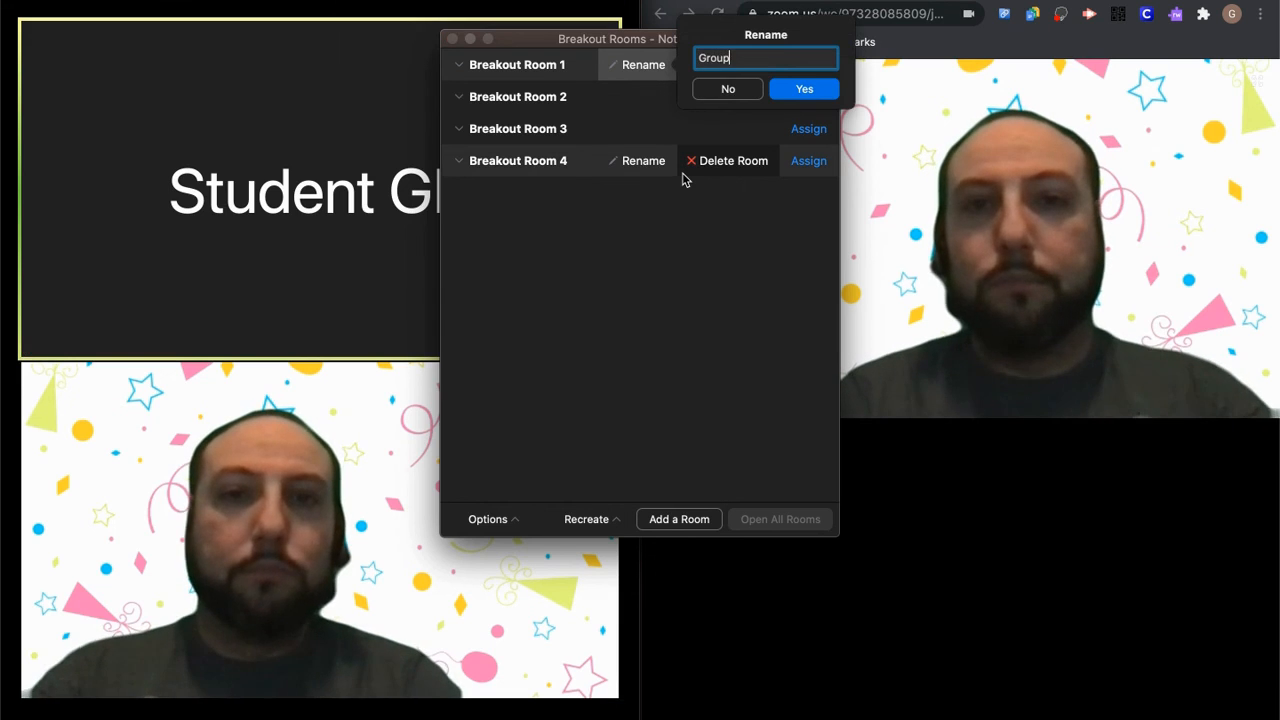
text( 1)
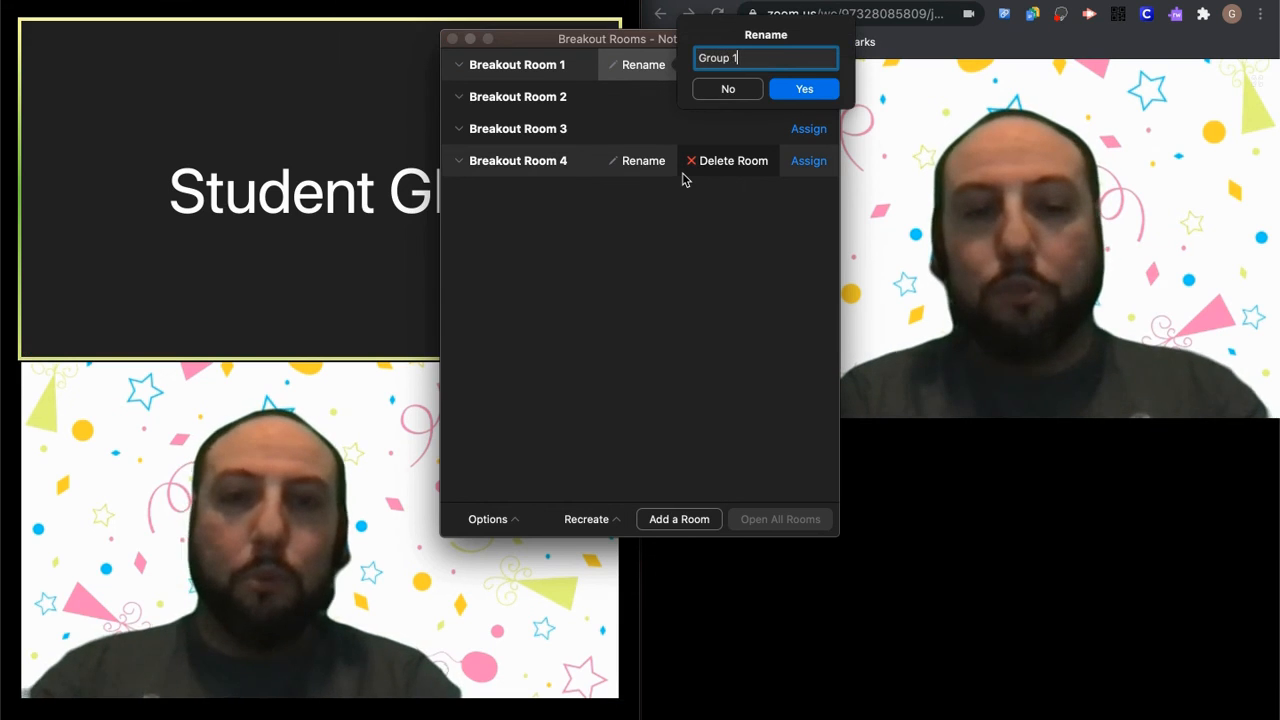
click(814, 92)
mouse_move(503, 70)
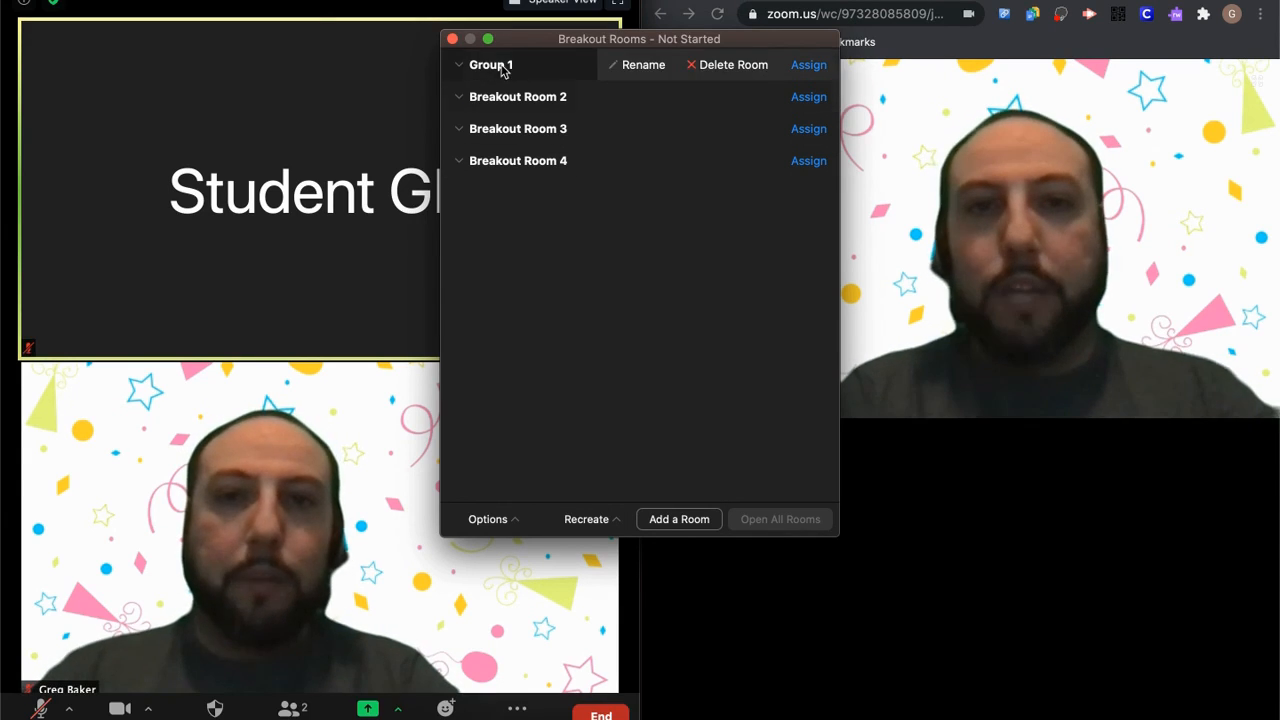
Assign the student to the Group 1 breakout room and open all rooms
click(812, 65)
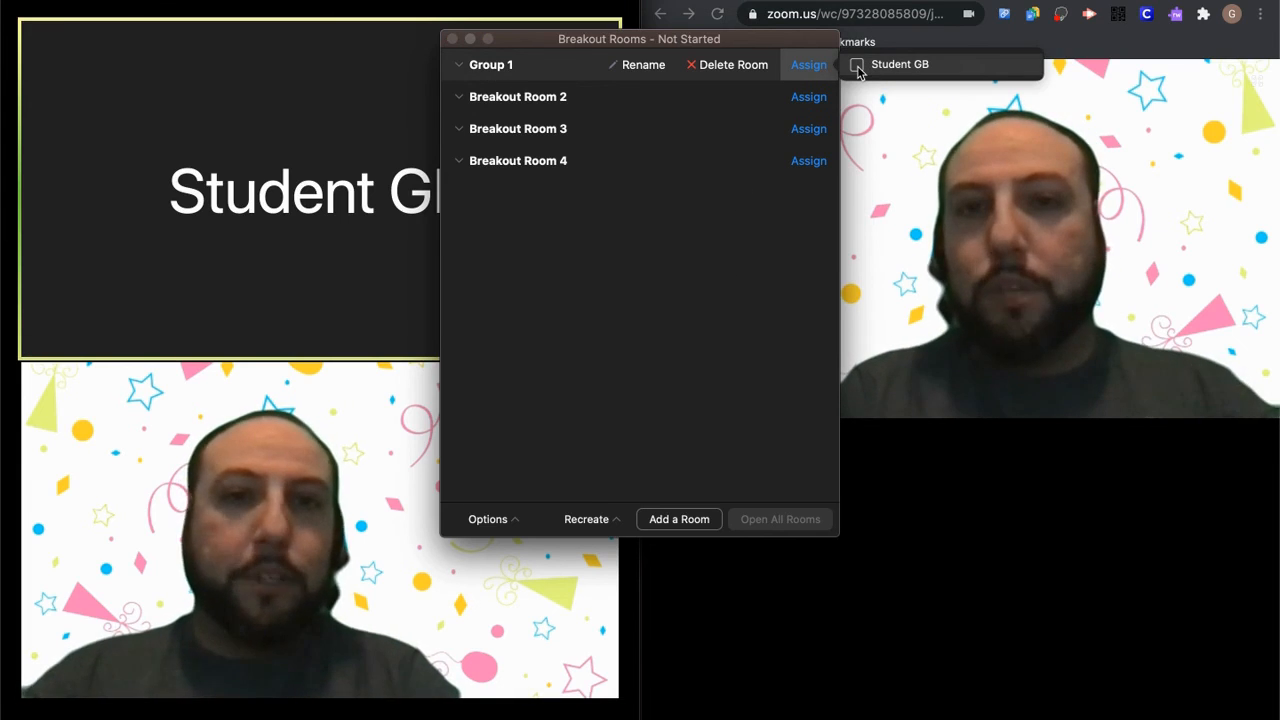
click(857, 66)
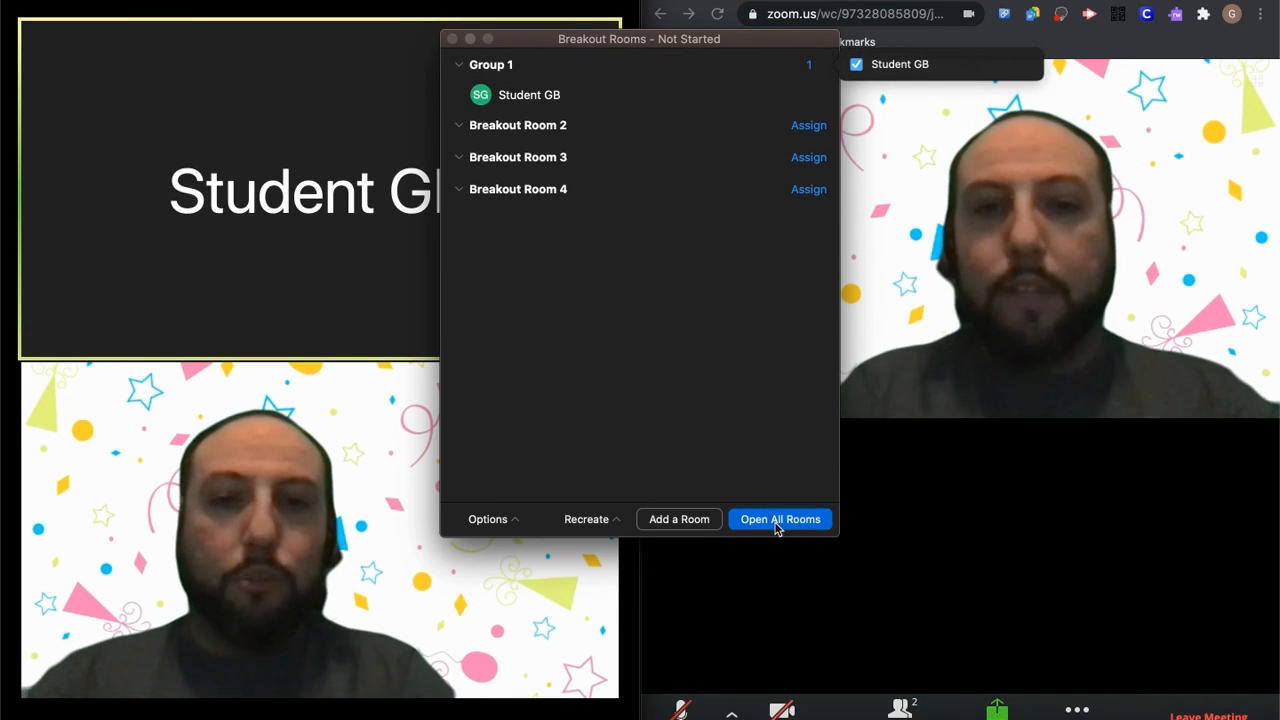
click(779, 522)
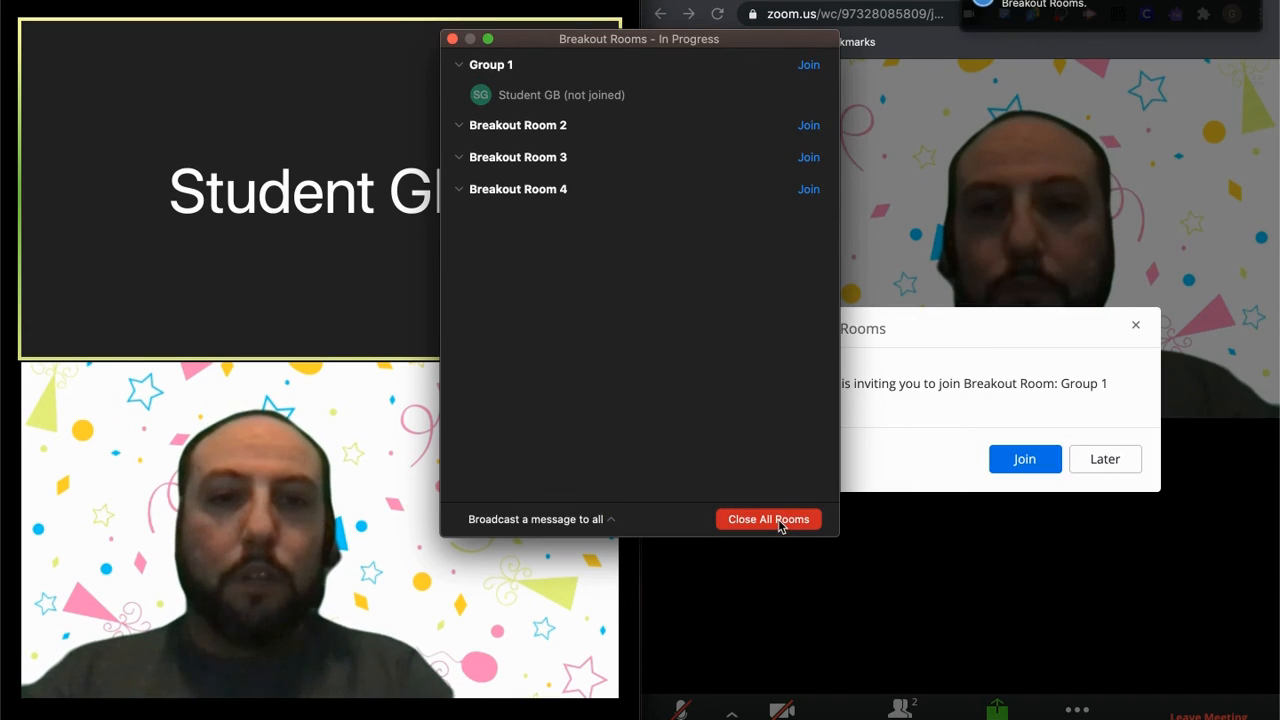
Join the Group 1 breakout room on the student's side and start the student's video
drag(760, 39, 522, 45)
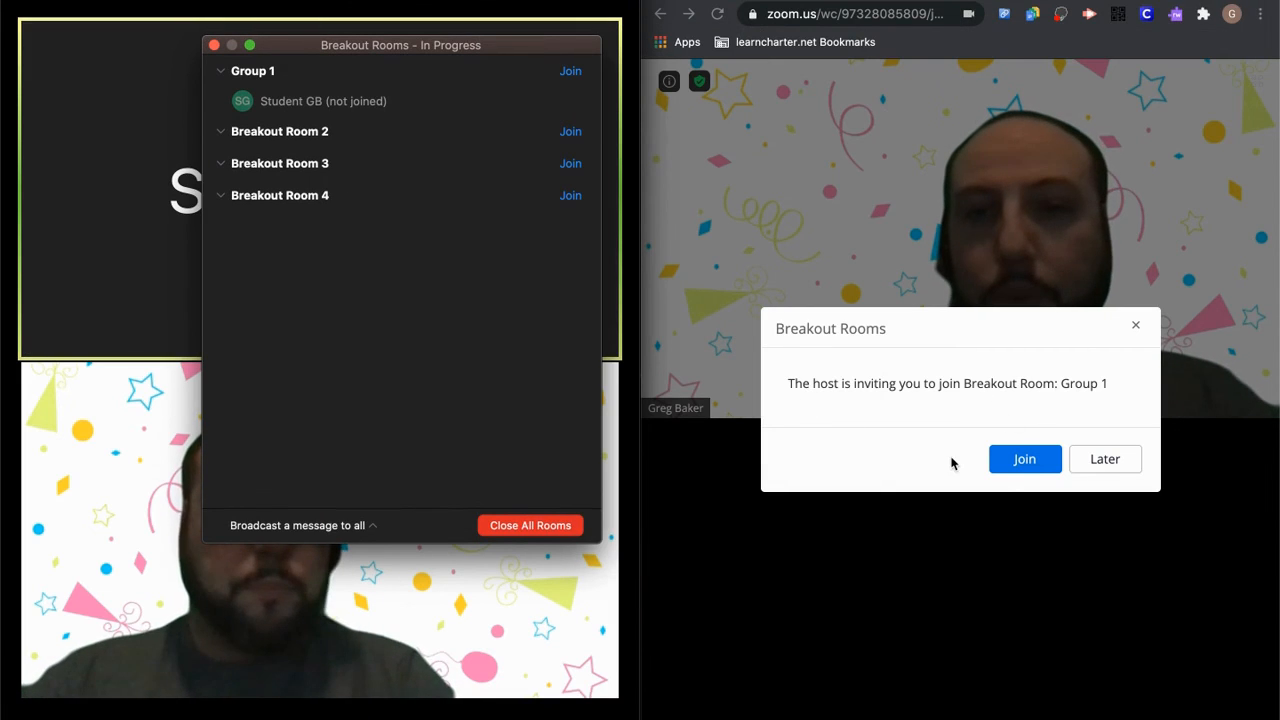
click(1027, 462)
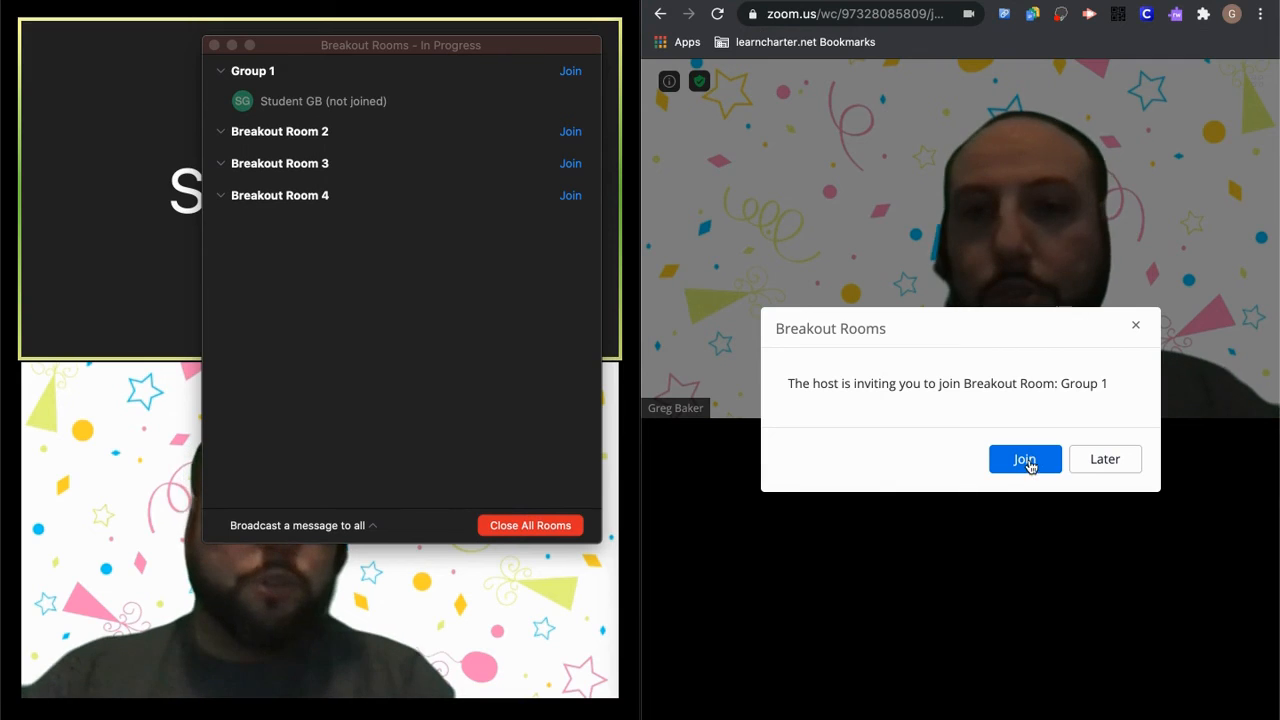
click(1027, 462)
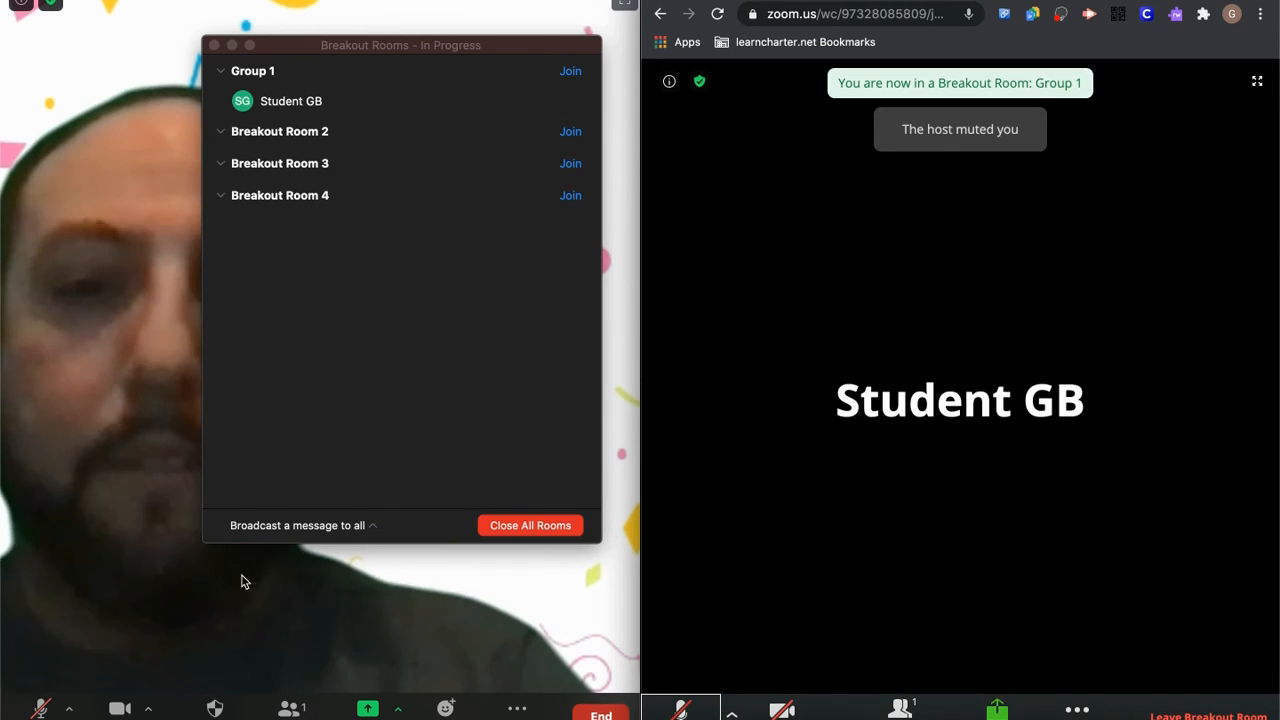
drag(300, 48, 291, 545)
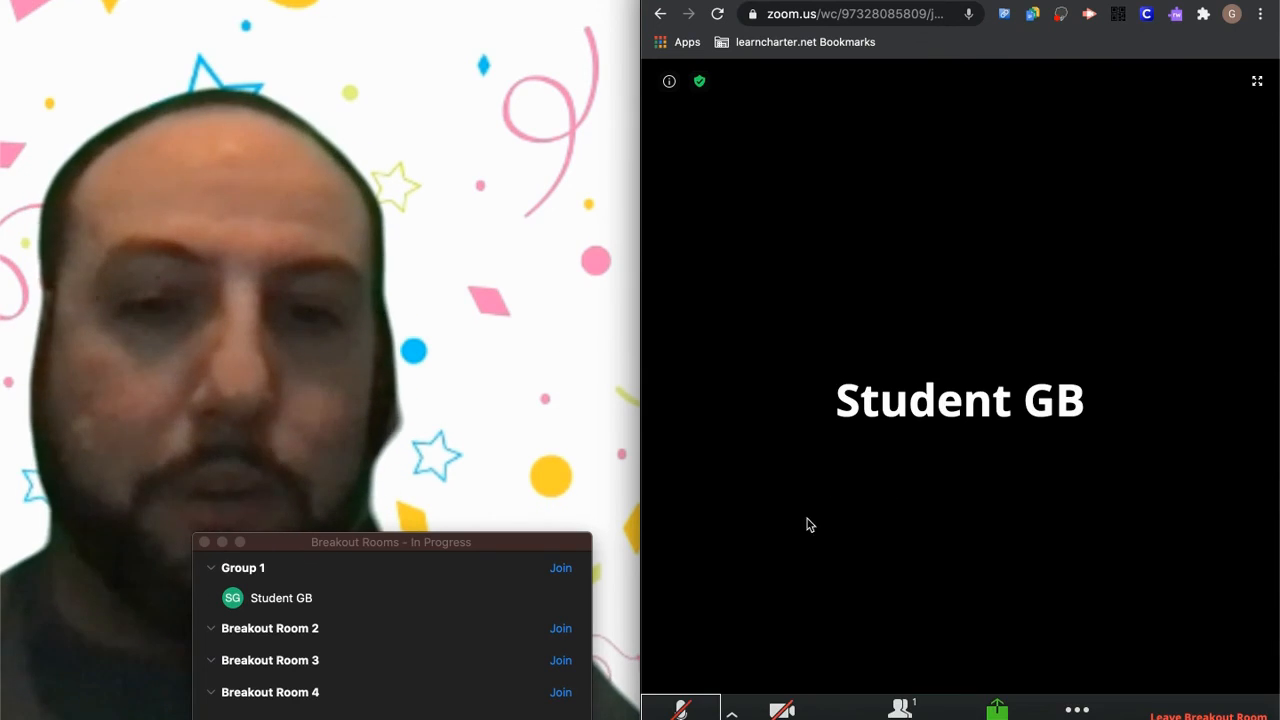
click(786, 714)
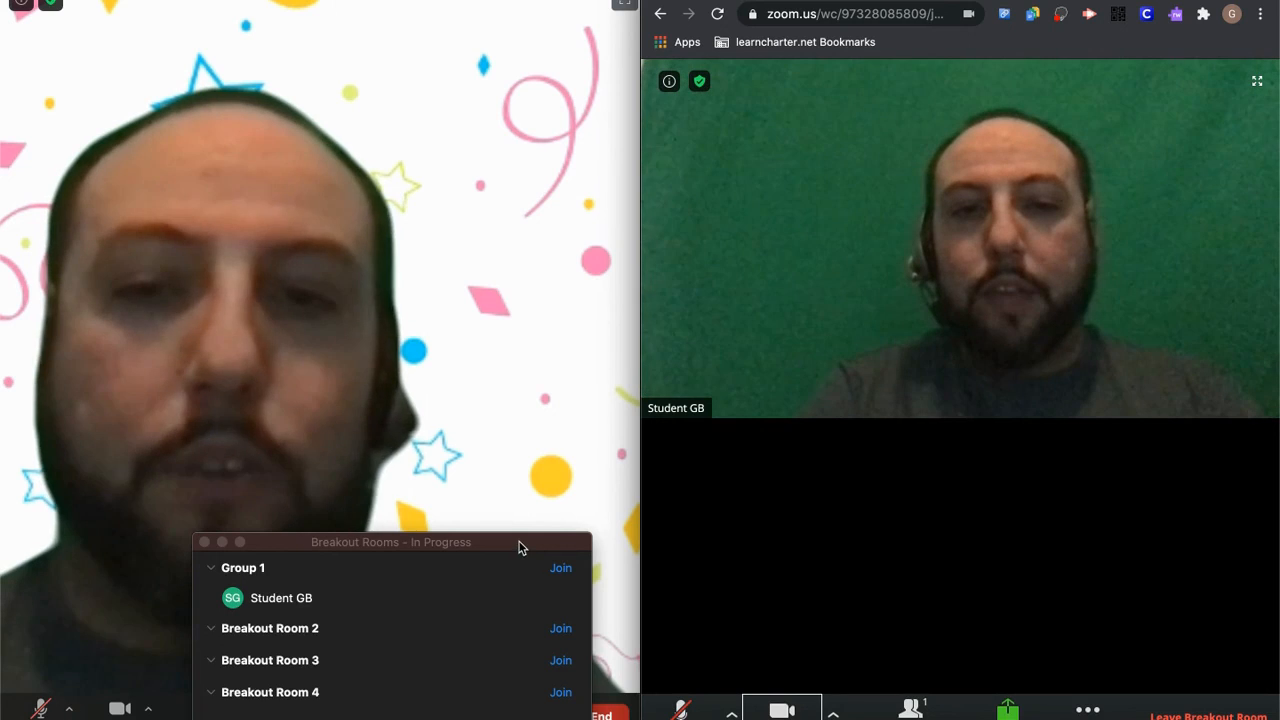
Broadcast the message "2 mintue warning" to all breakout rooms and close all the rooms
drag(519, 547, 506, 166)
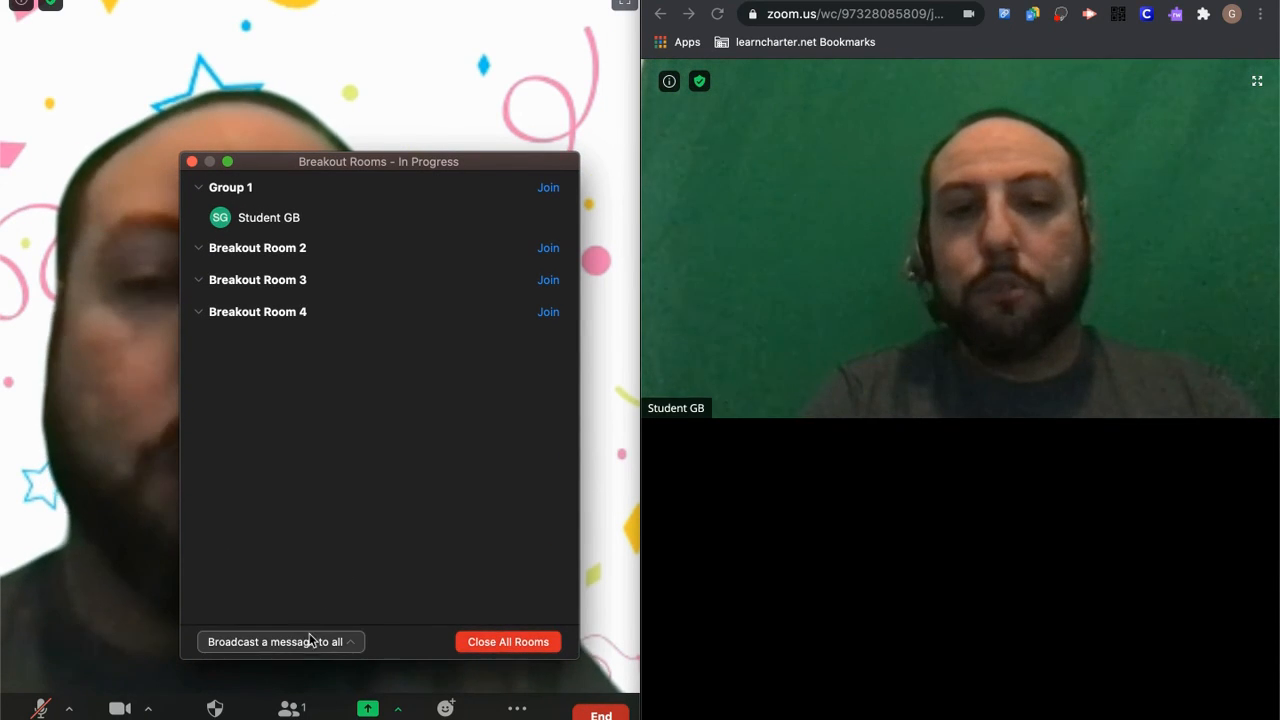
click(337, 646)
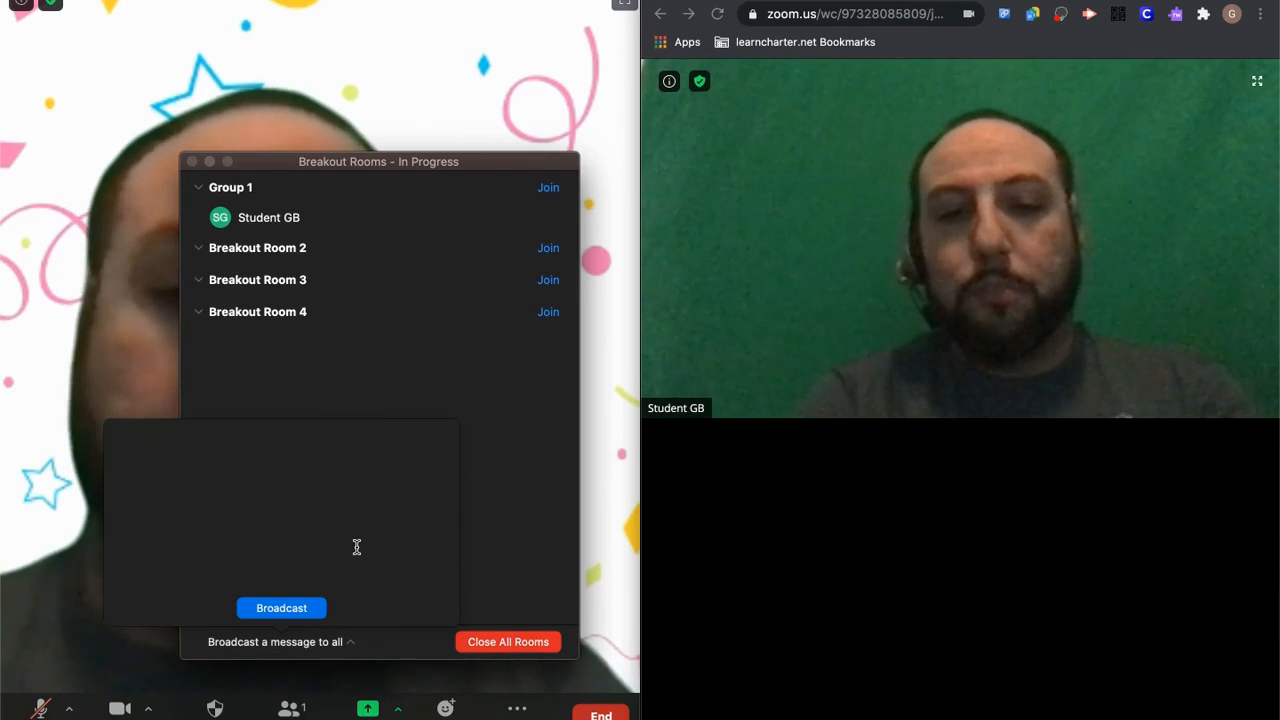
text(2 mintue warning)
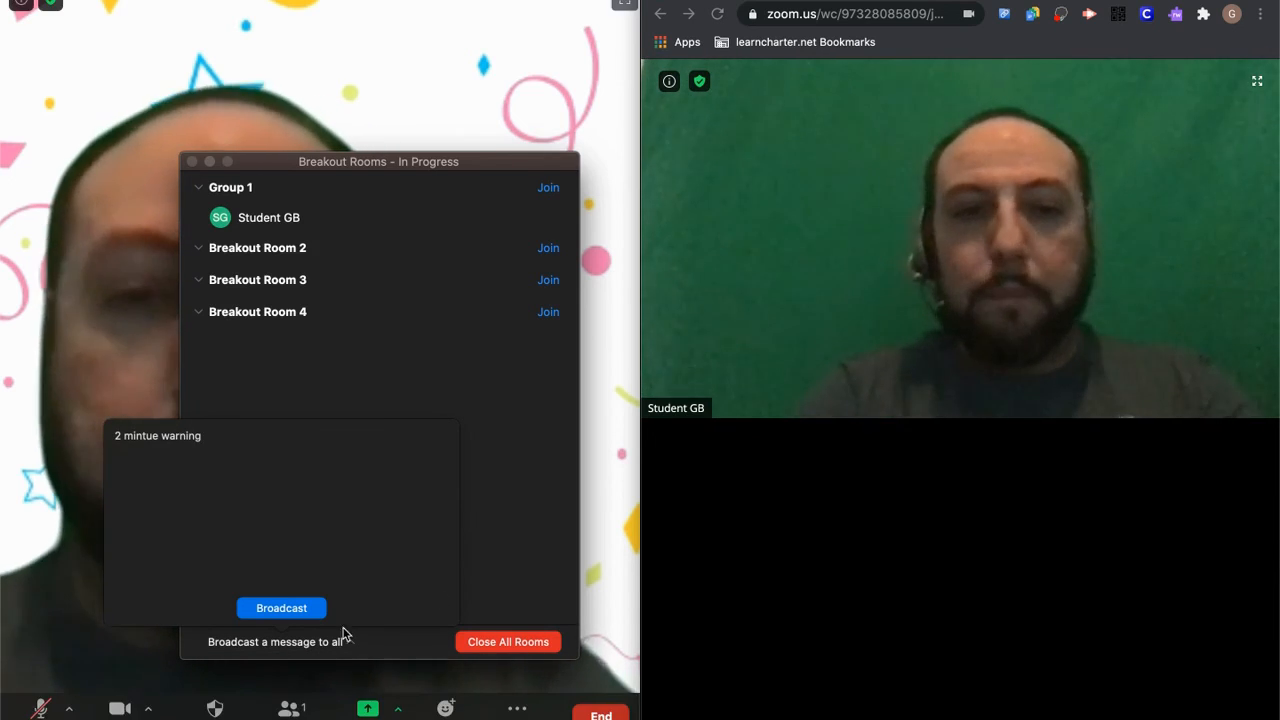
click(252, 608)
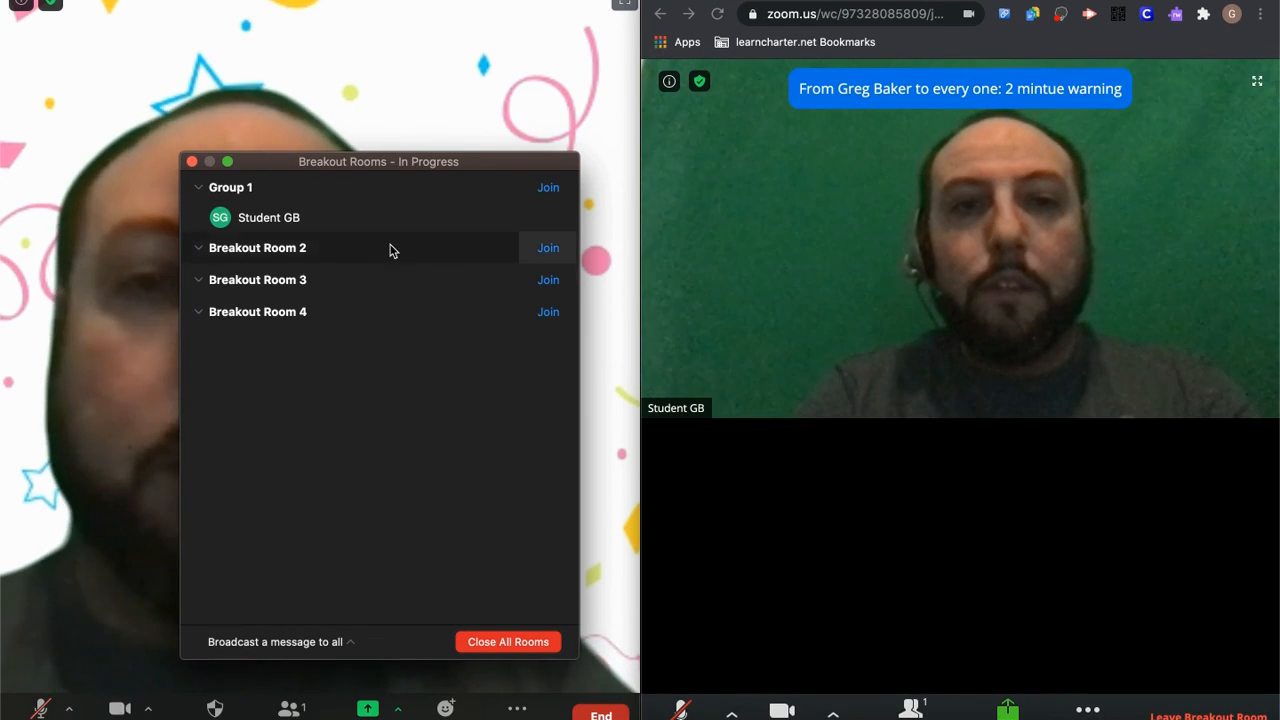
mouse_move(297, 217)
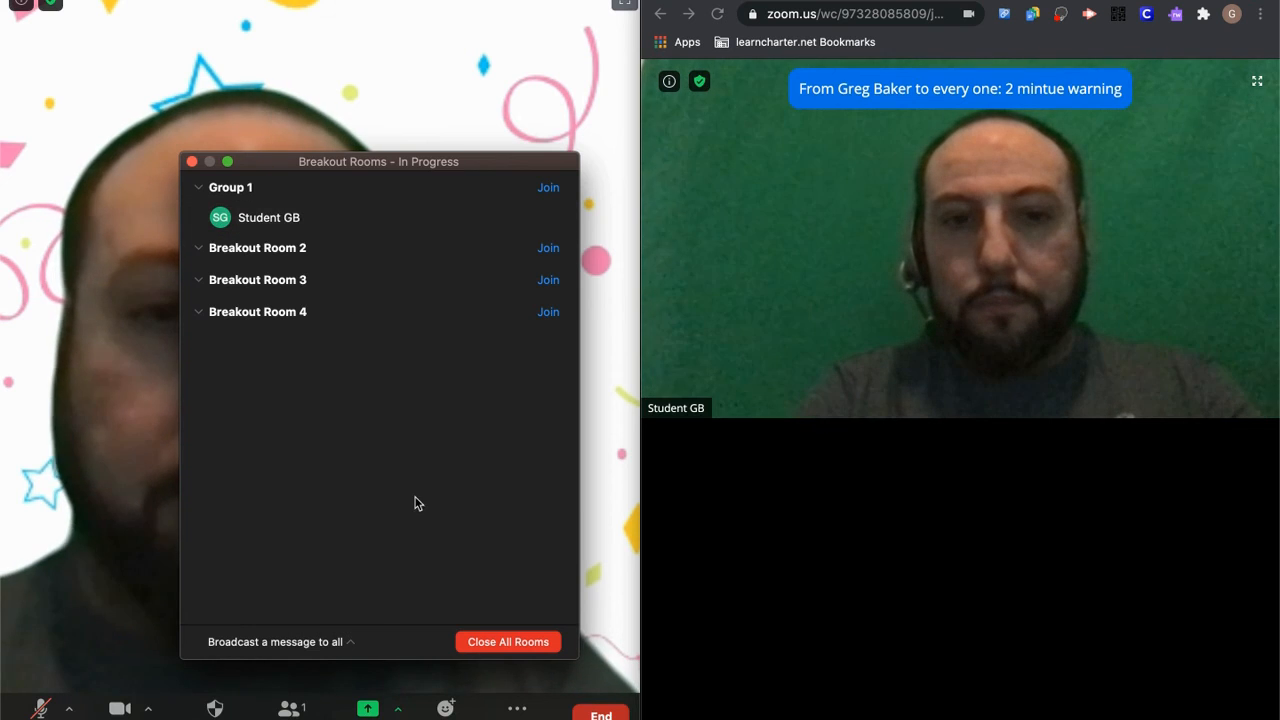
click(506, 645)
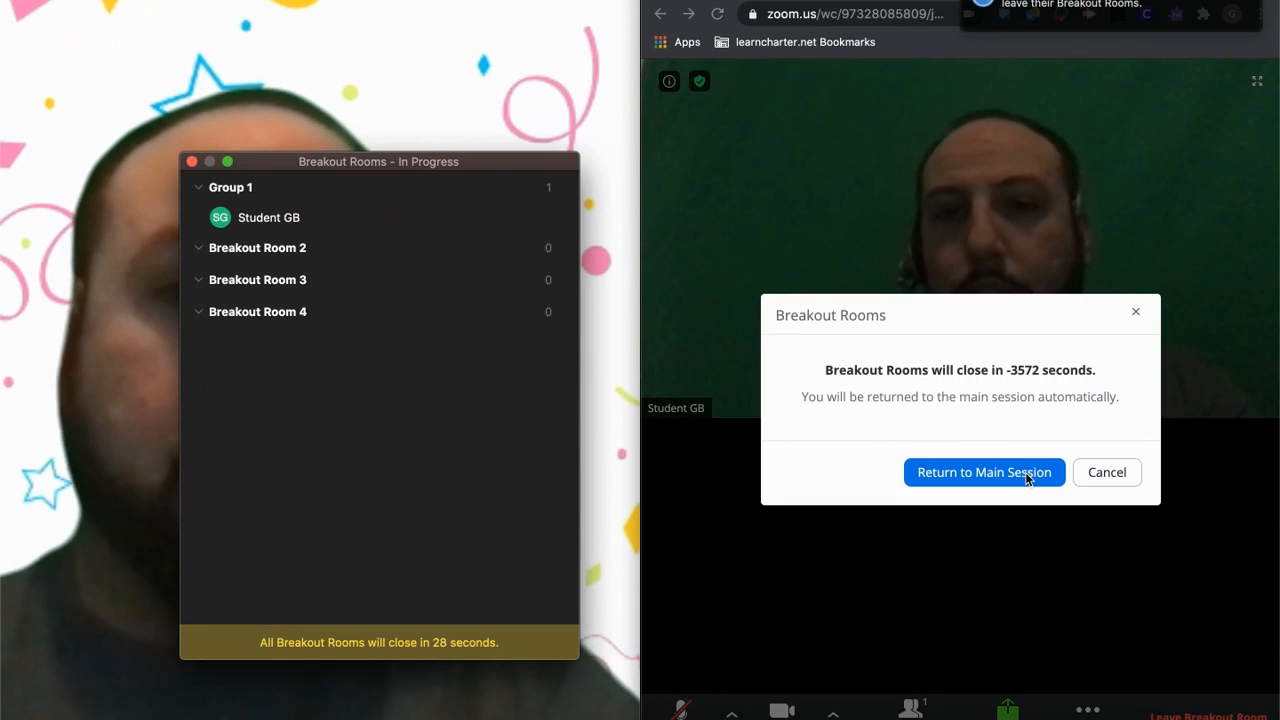
Return the student from the Group 1 breakout room to the main session
click(1040, 555)
click(980, 472)
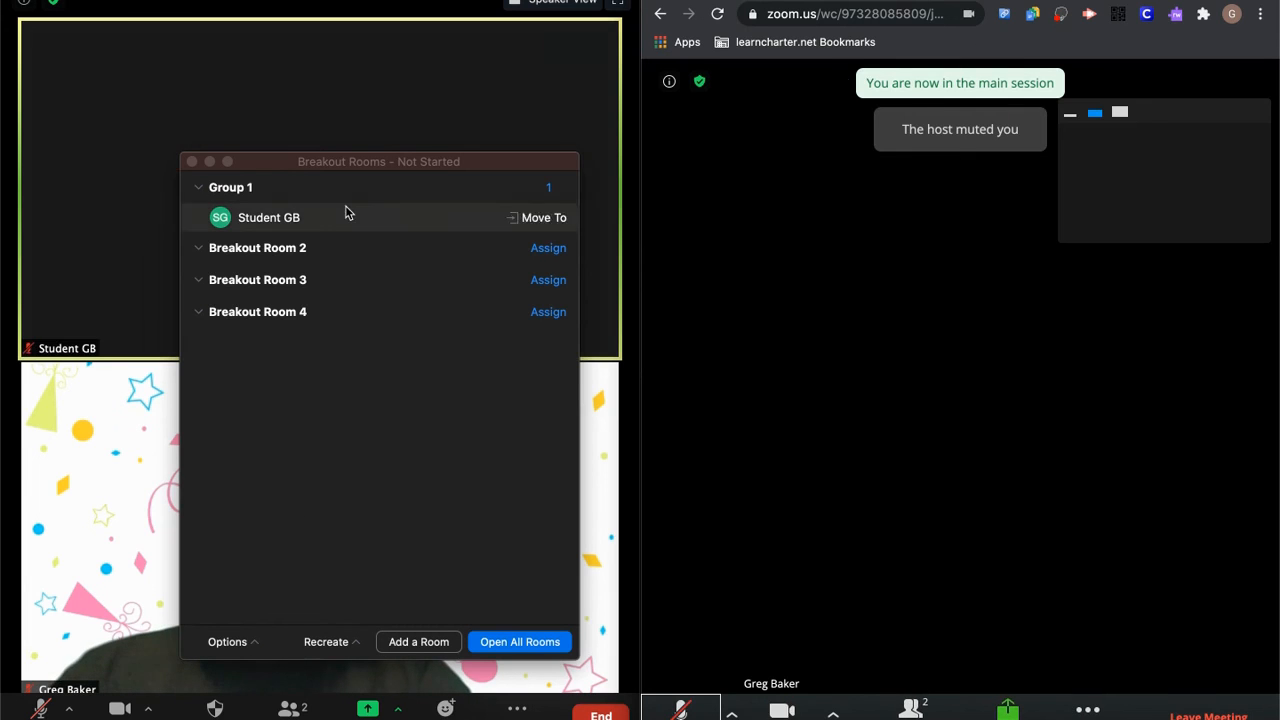
mouse_move(261, 198)
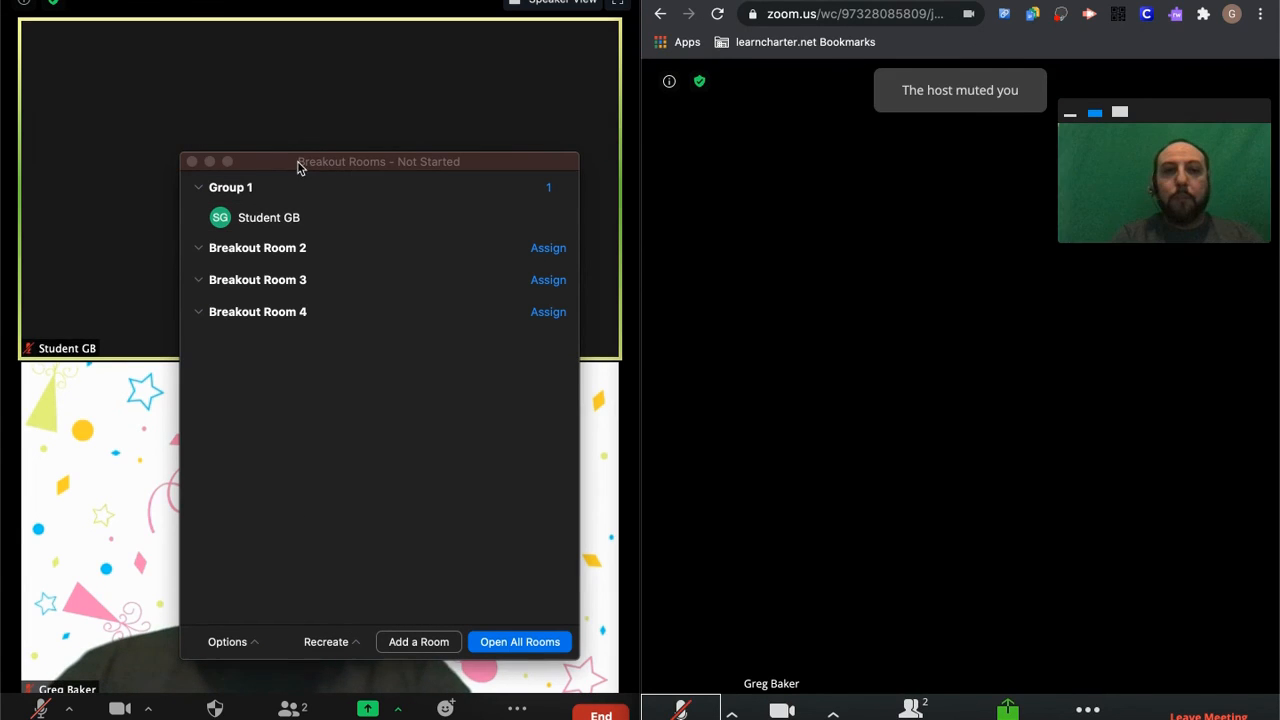
Review the breakout room options, switching automatic closing after 30 minutes on and back off
click(250, 643)
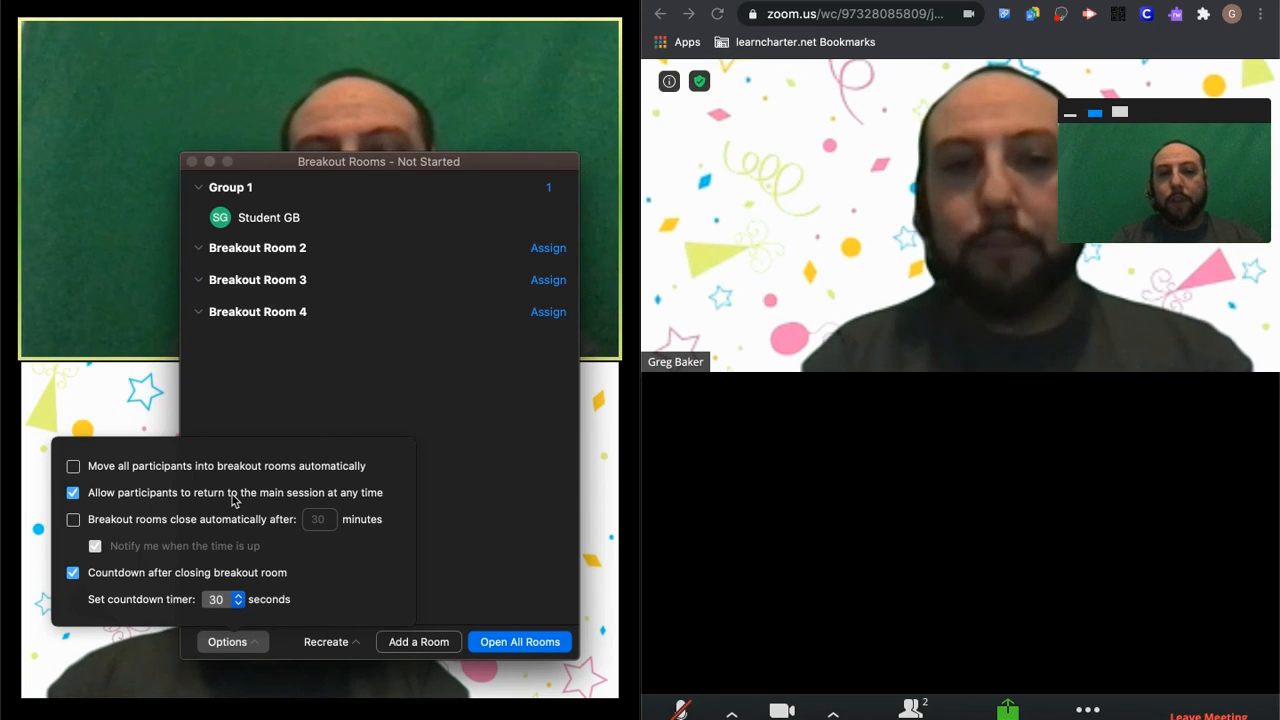
click(117, 520)
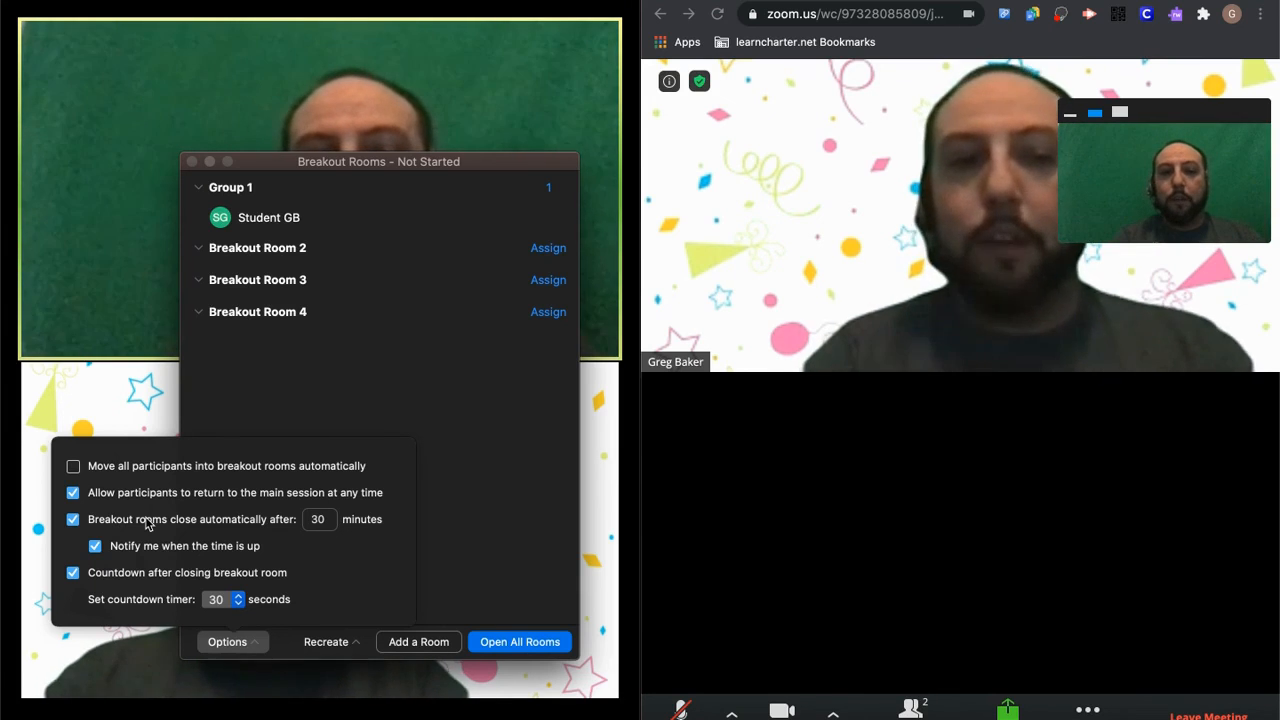
click(147, 522)
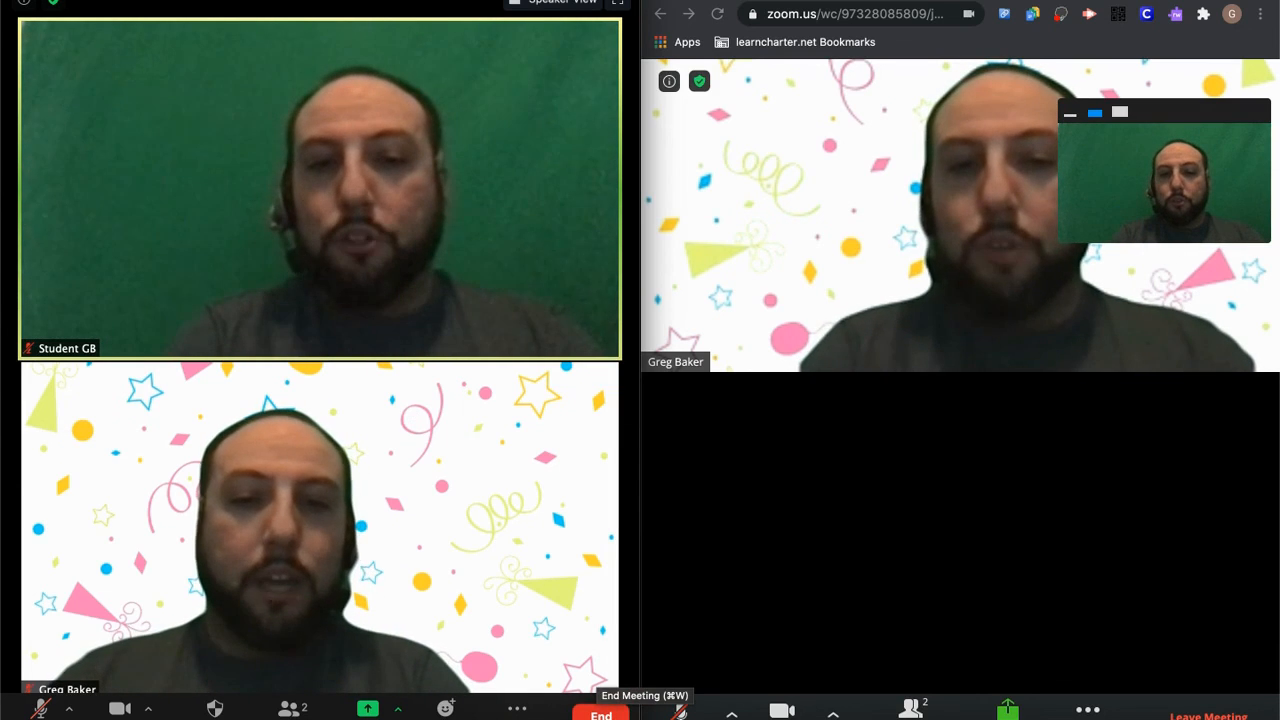
click(600, 713)
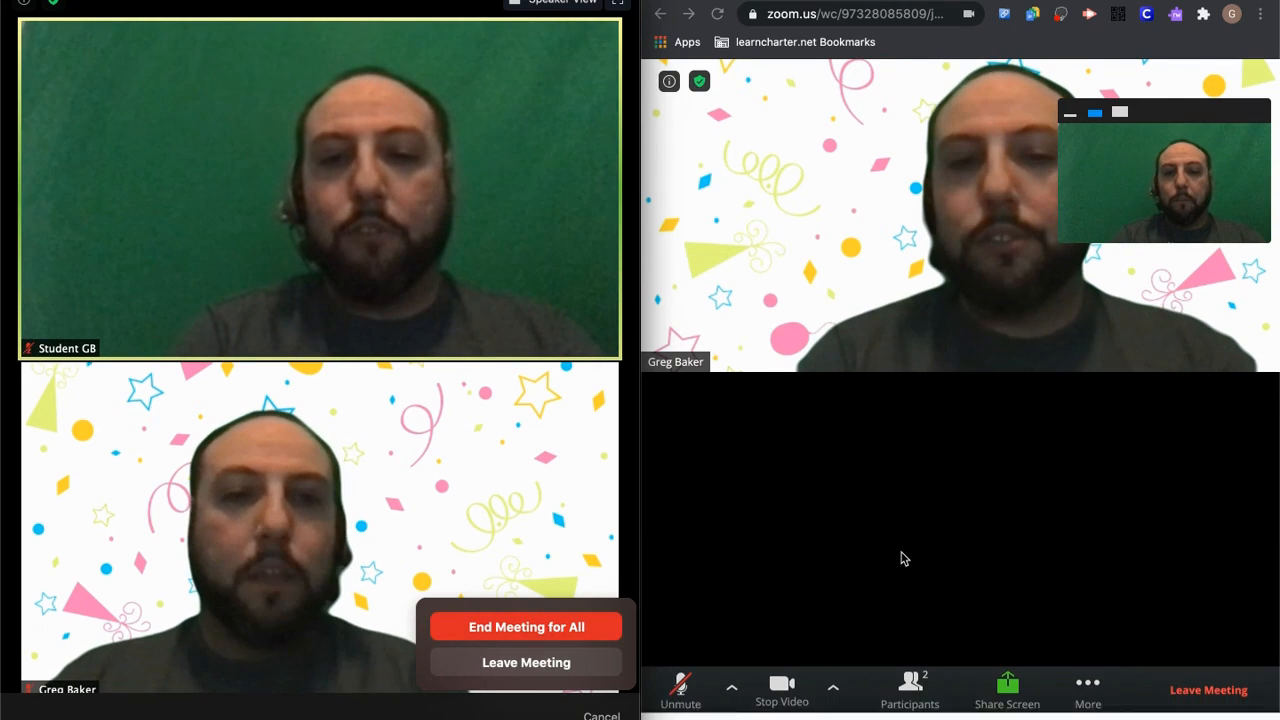
click(952, 572)
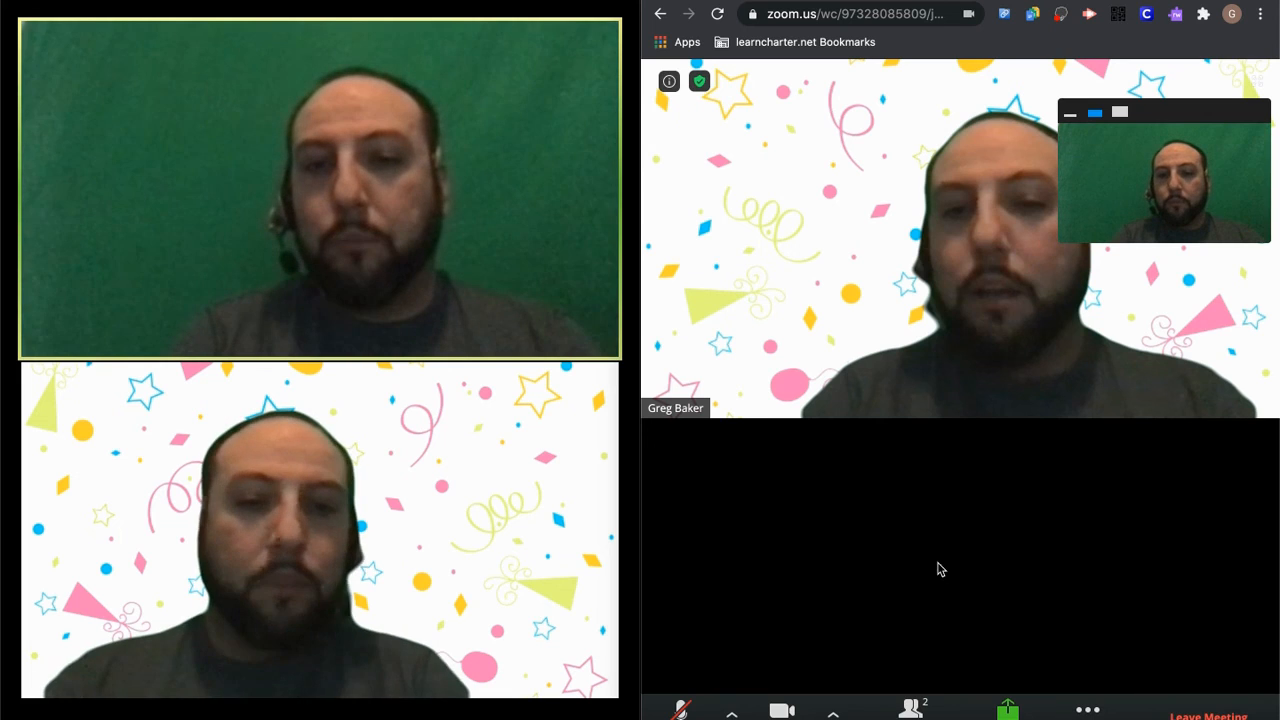
click(570, 680)
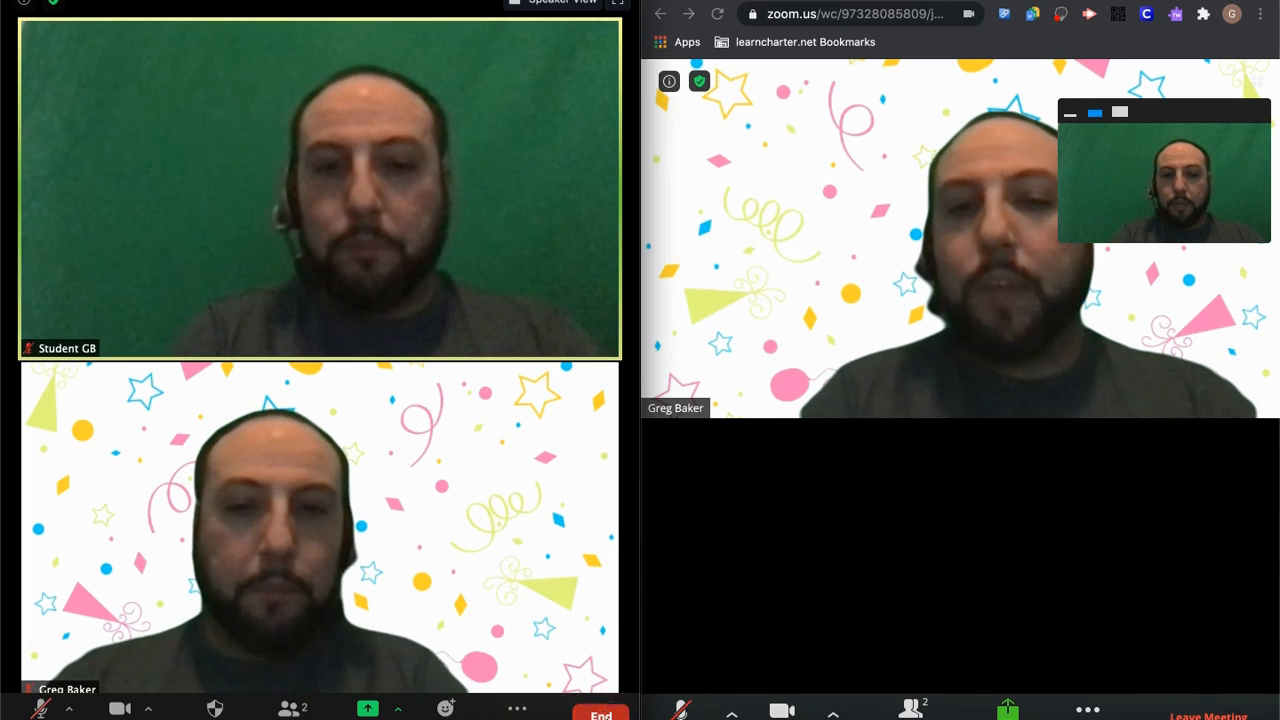
End the meeting for all participants and close the host's Zoom start window
click(600, 714)
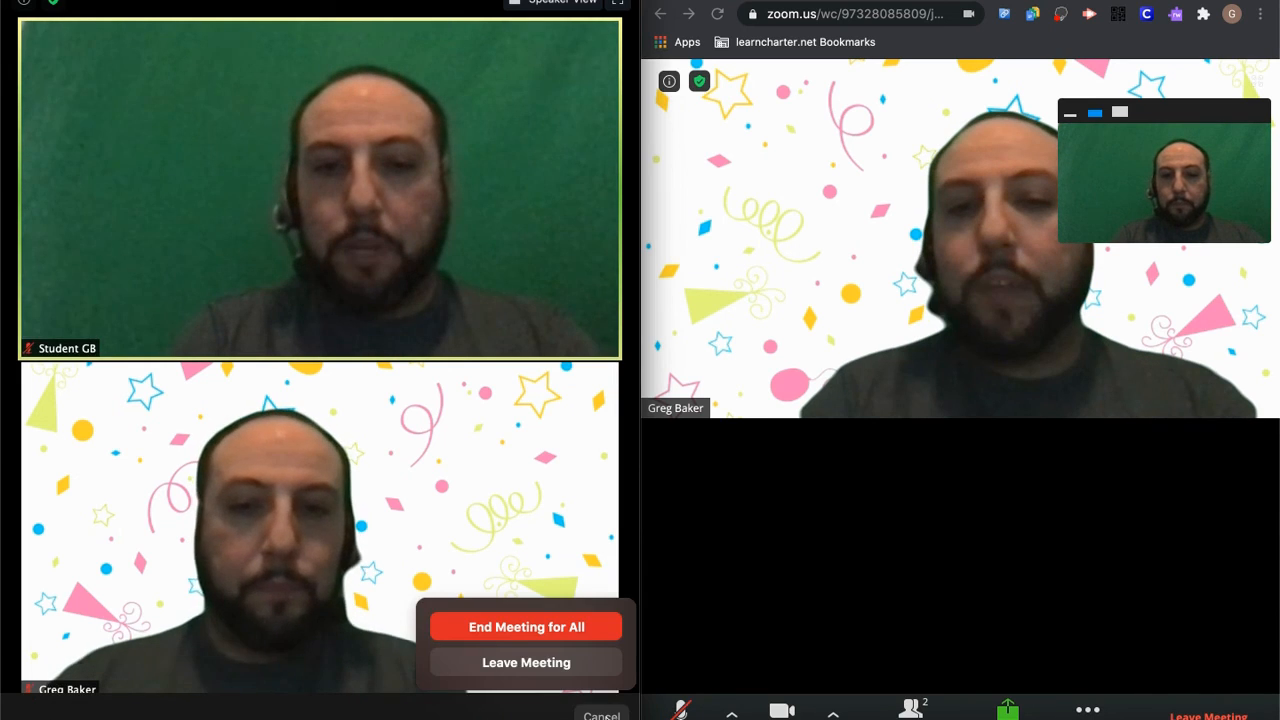
click(557, 636)
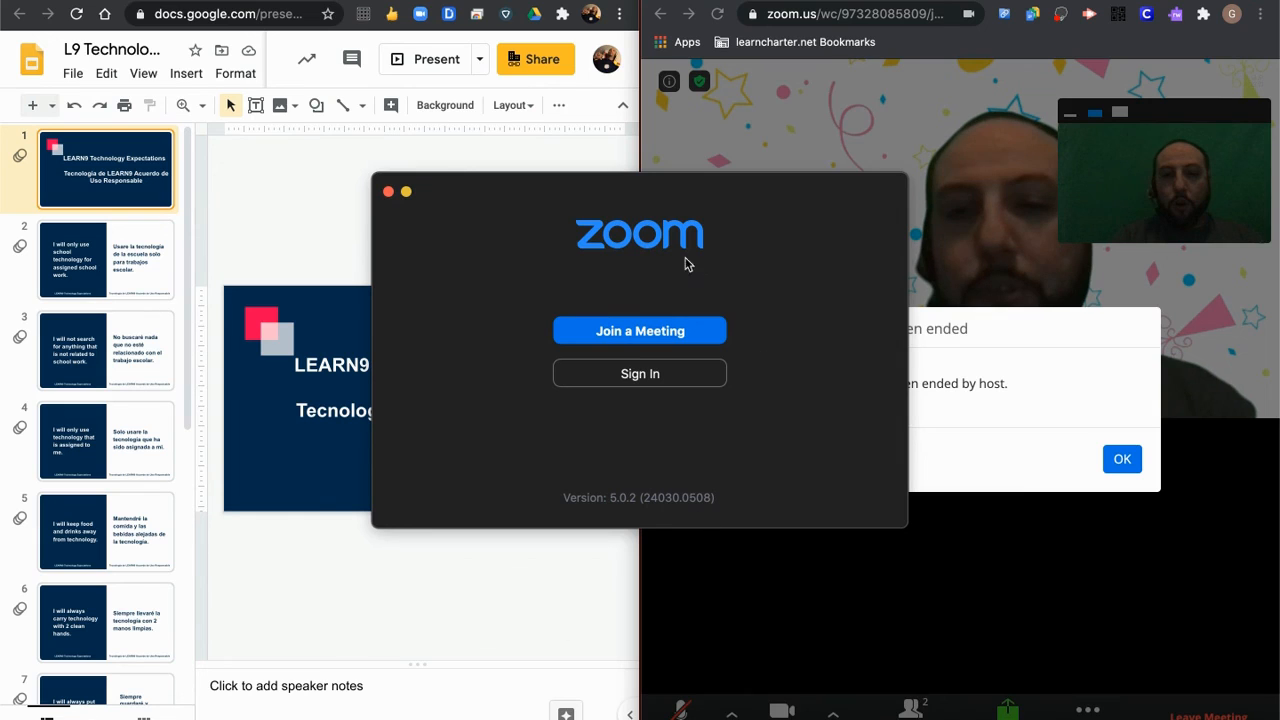
click(389, 192)
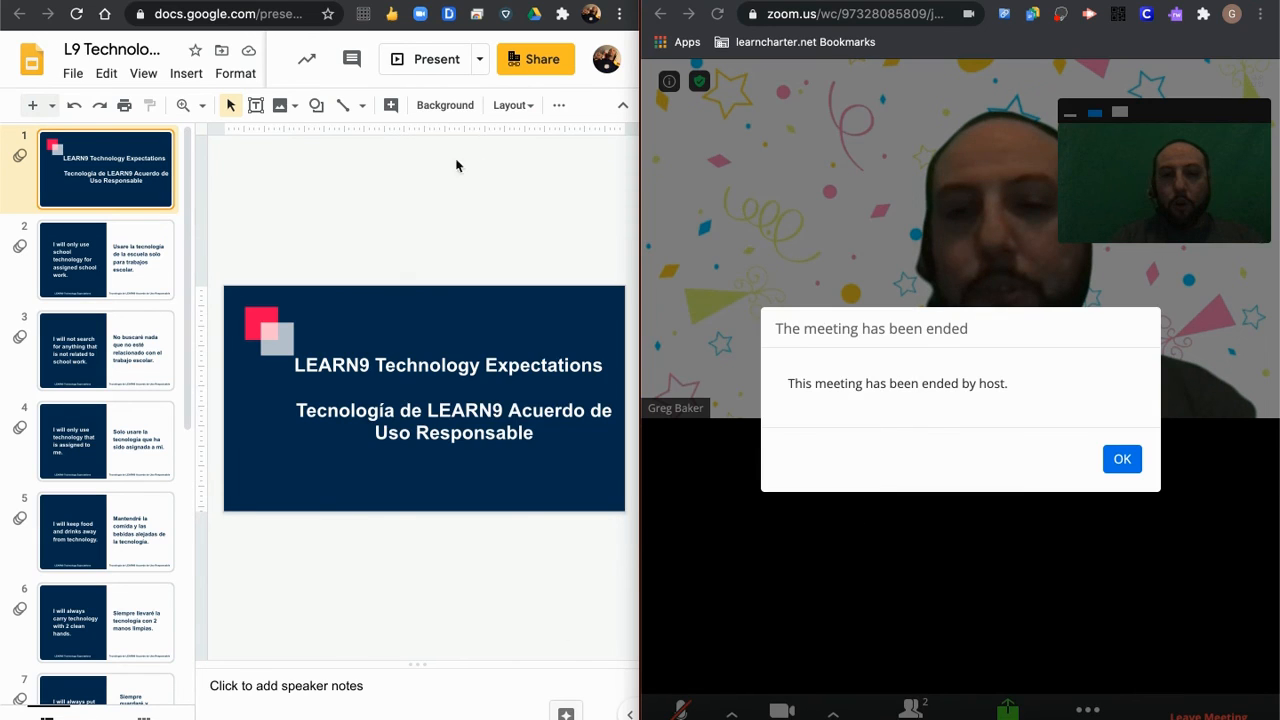
Dismiss the meeting-ended notice on the student's side and exit the browser meeting
click(1136, 288)
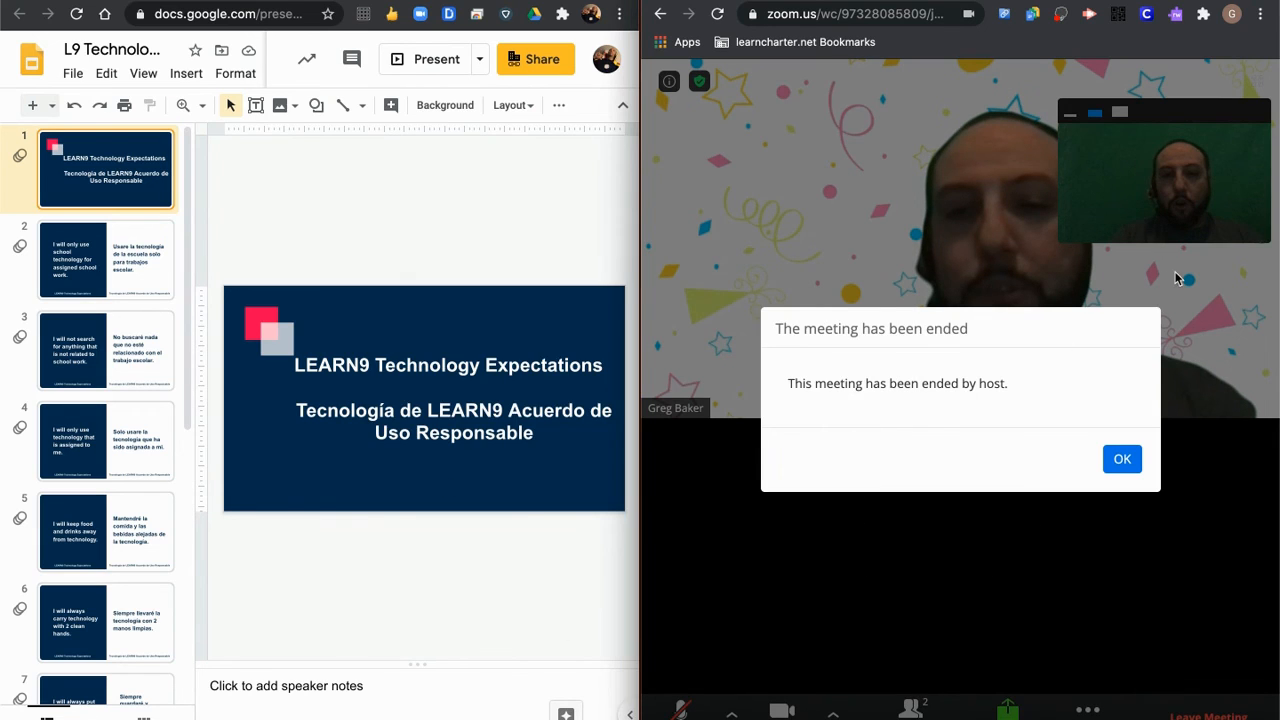
click(1176, 275)
click(1225, 715)
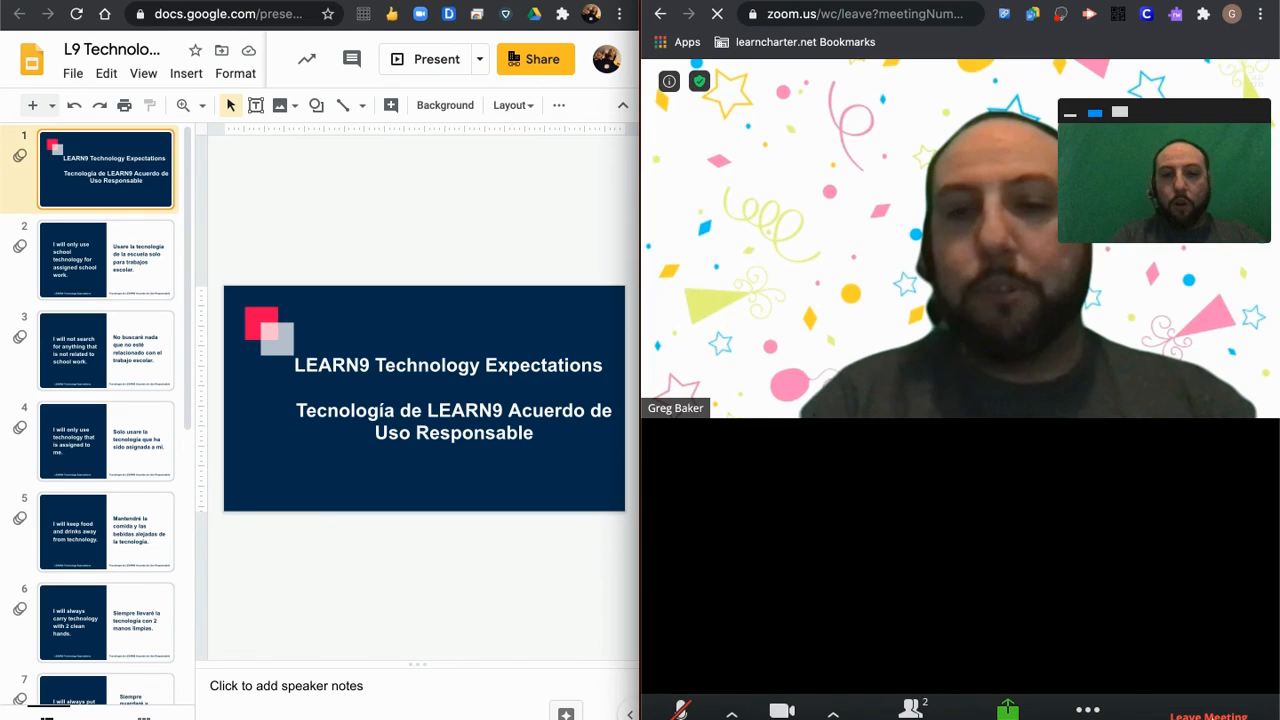